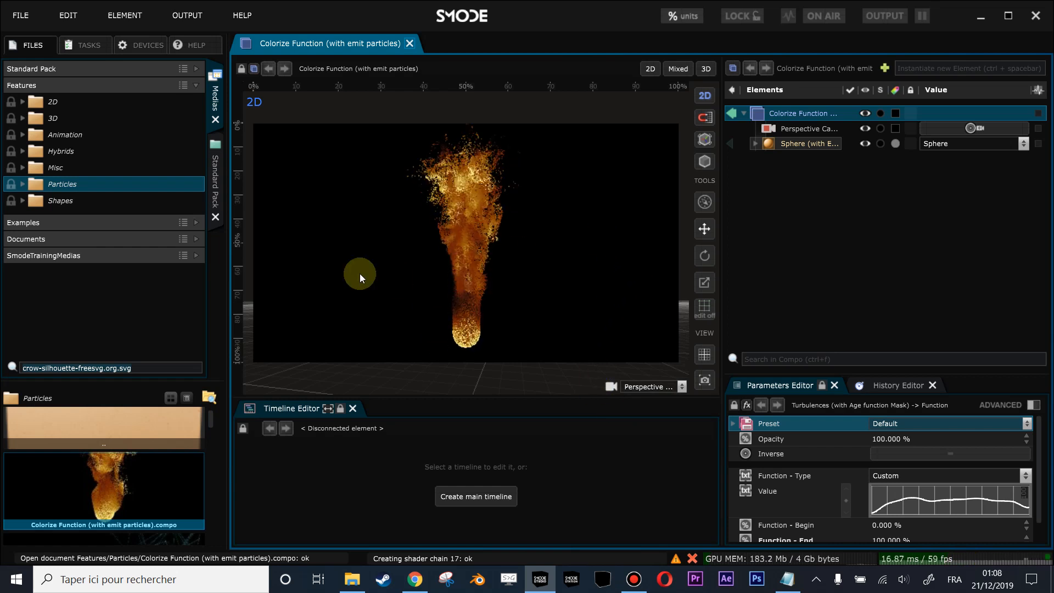
- Create a new 1920 x 1080 compo with a one-minute main timeline at 50 frames per second
click(409, 43)
click(610, 423)
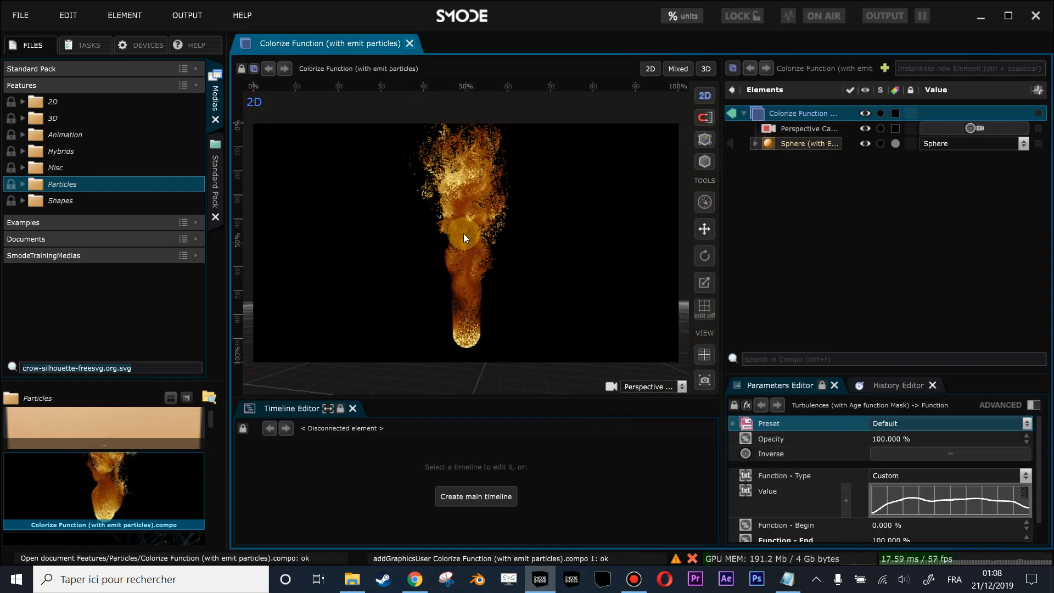
click(410, 44)
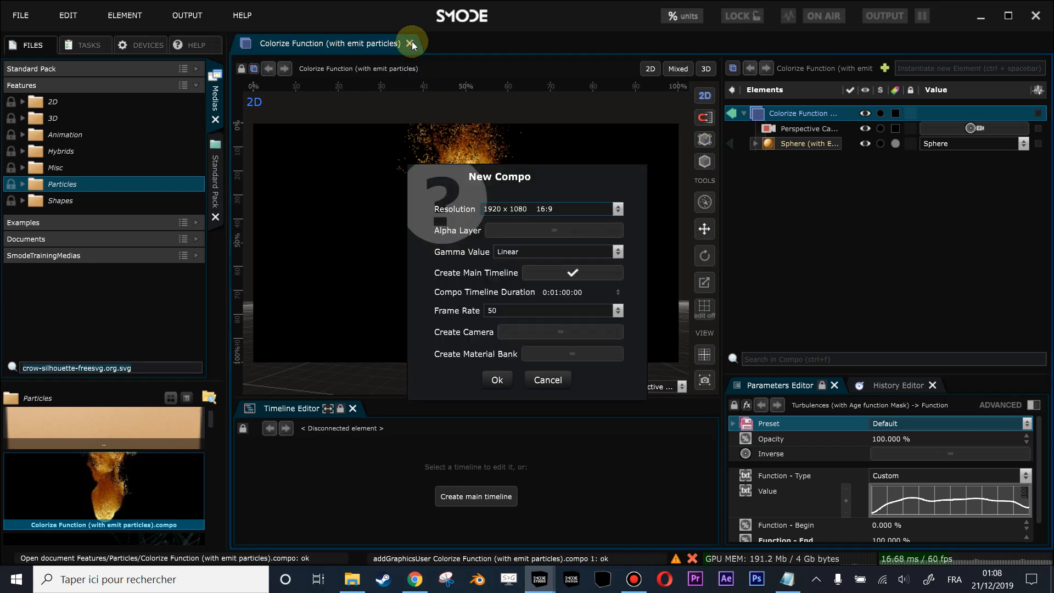
key(Return)
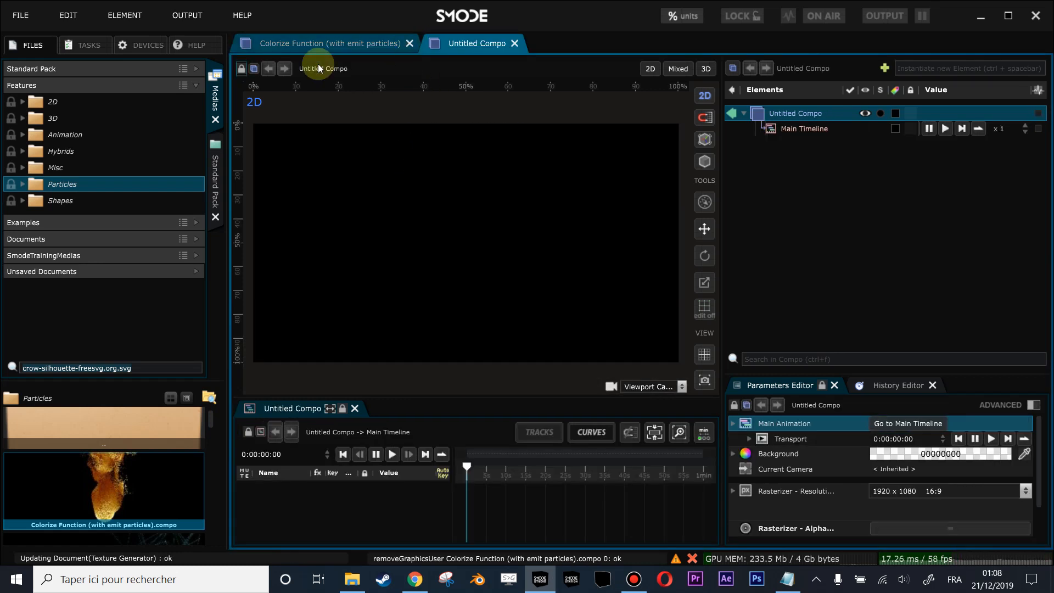
- Find crow-silhouette-freesvg.org.svg in the media files and add it to the new compo, referenced as a 3D spline
click(67, 368)
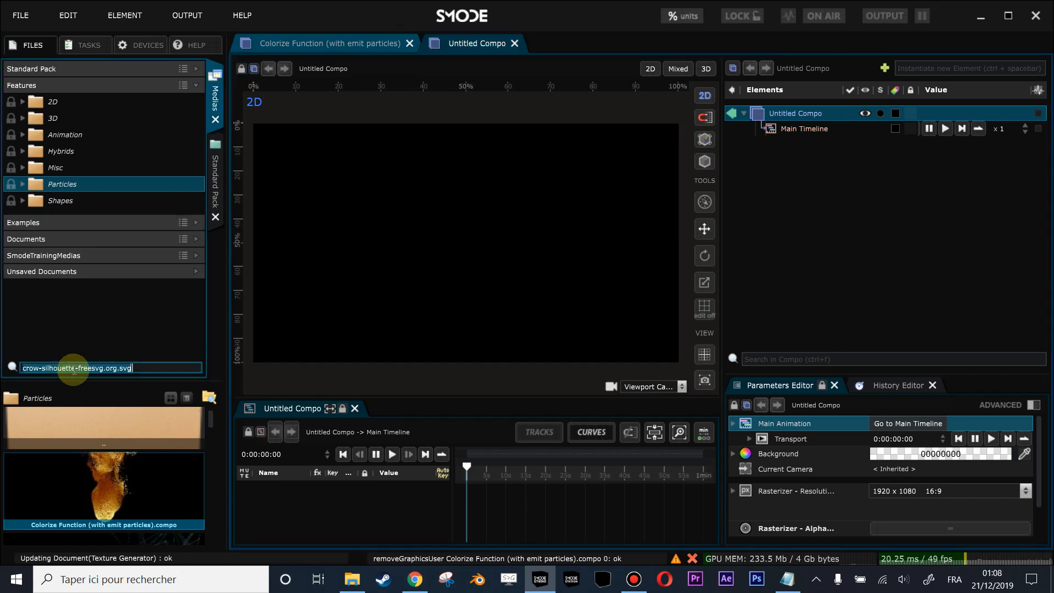
key(ctrl+a)
text(svg)
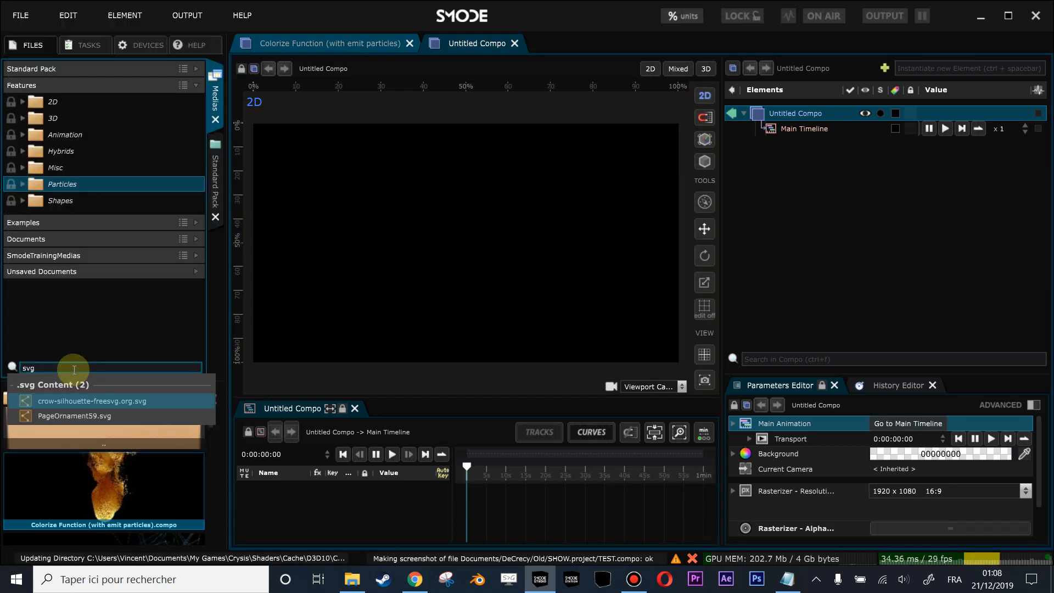
click(88, 406)
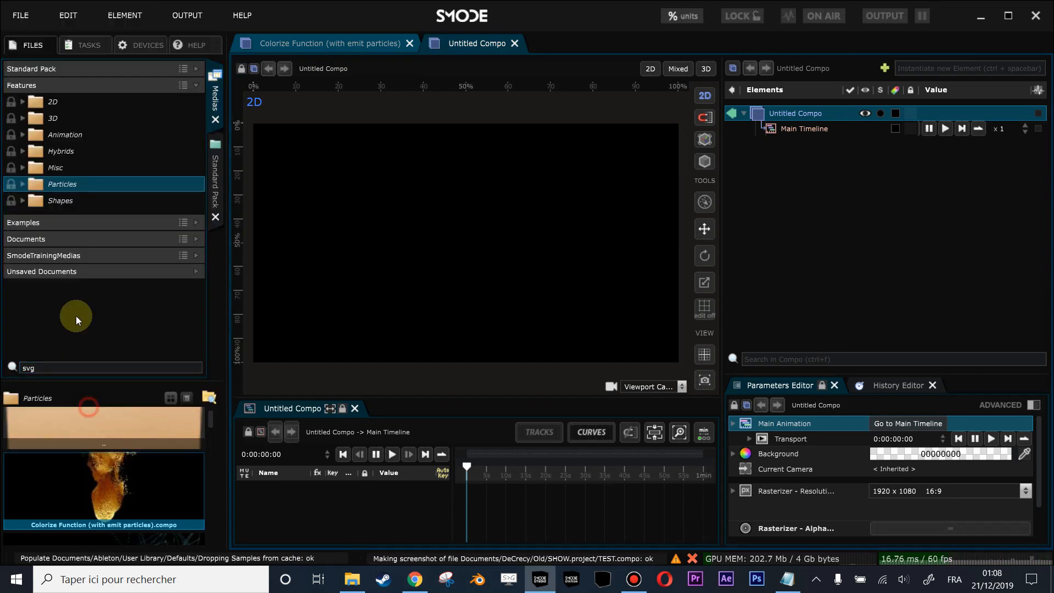
drag(49, 218, 811, 201)
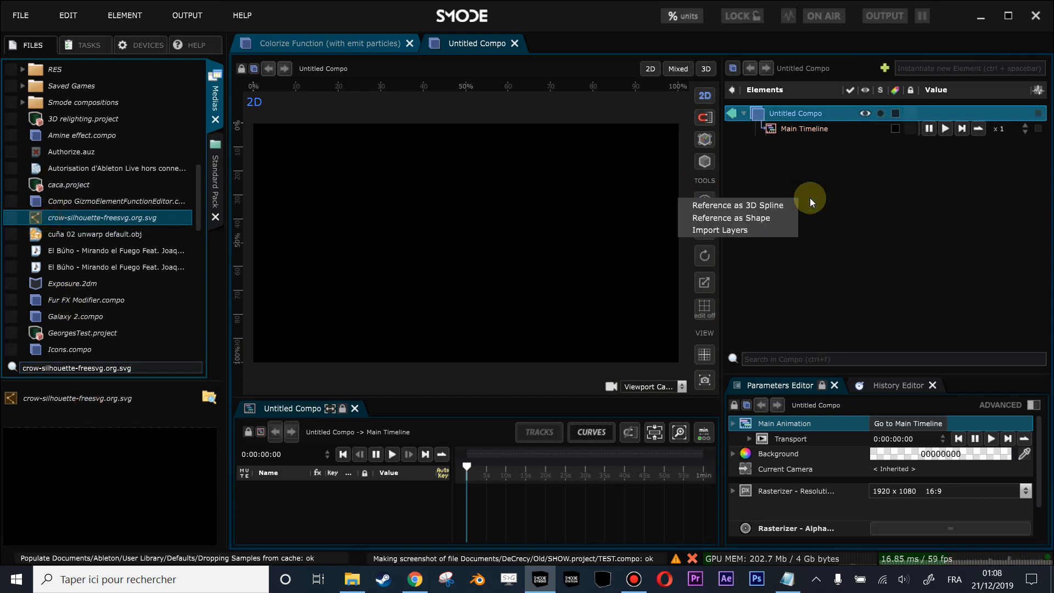
click(753, 208)
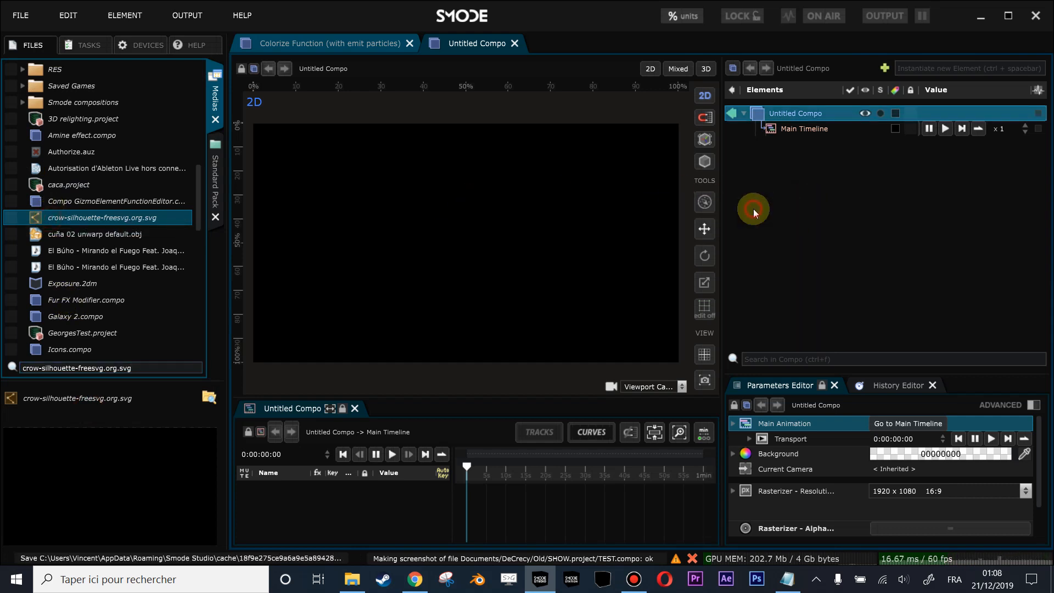
- Switch the viewport to 3D and set the crow spline's line thickness to 684.1 px
click(706, 70)
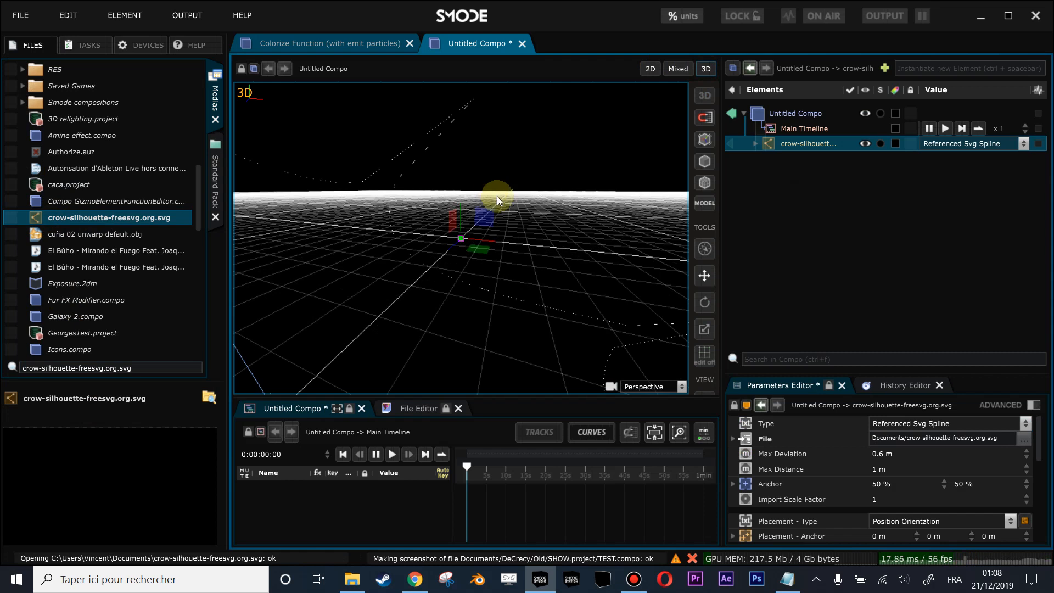
scroll(510, 192, down, 4)
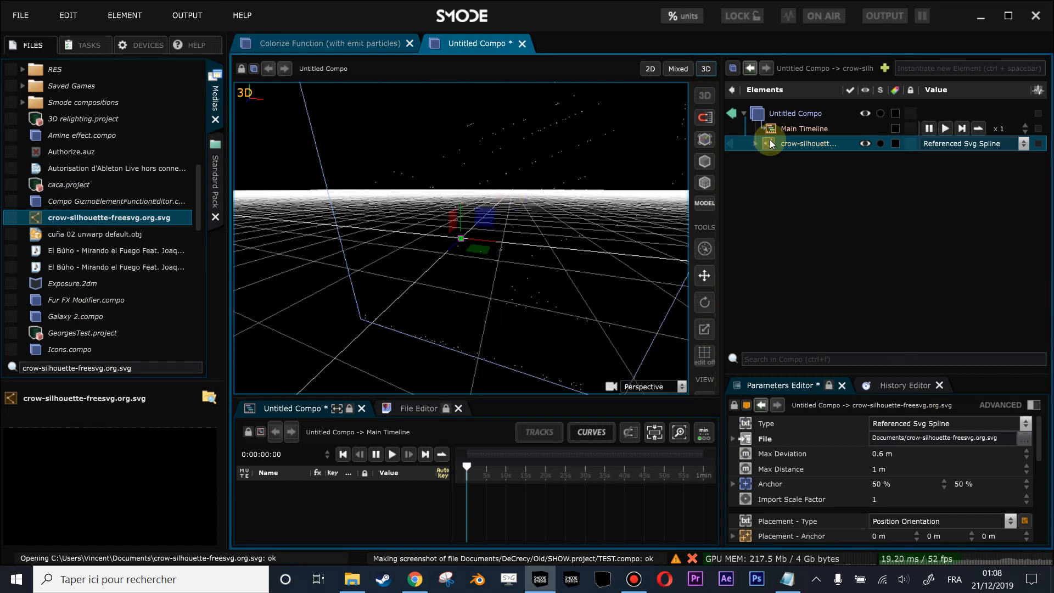
click(754, 144)
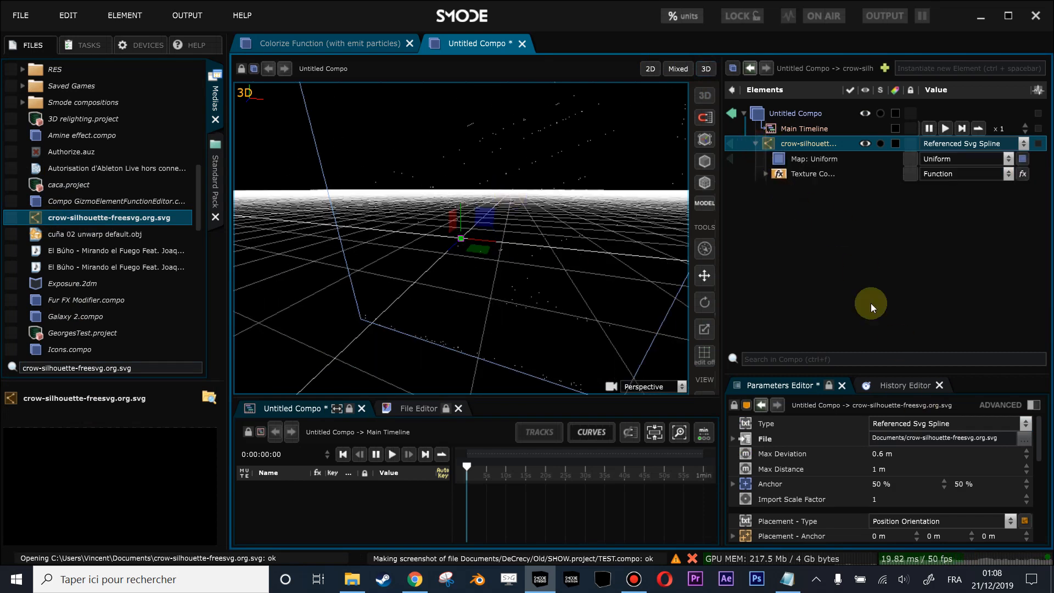
scroll(927, 466, down, 3)
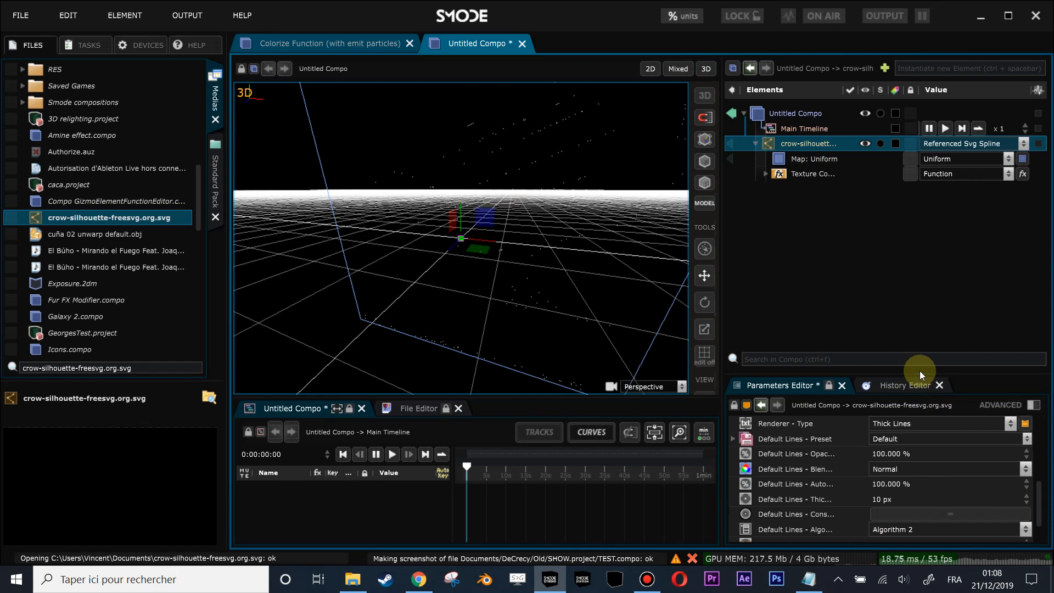
drag(920, 374, 919, 299)
drag(920, 459, 920, 428)
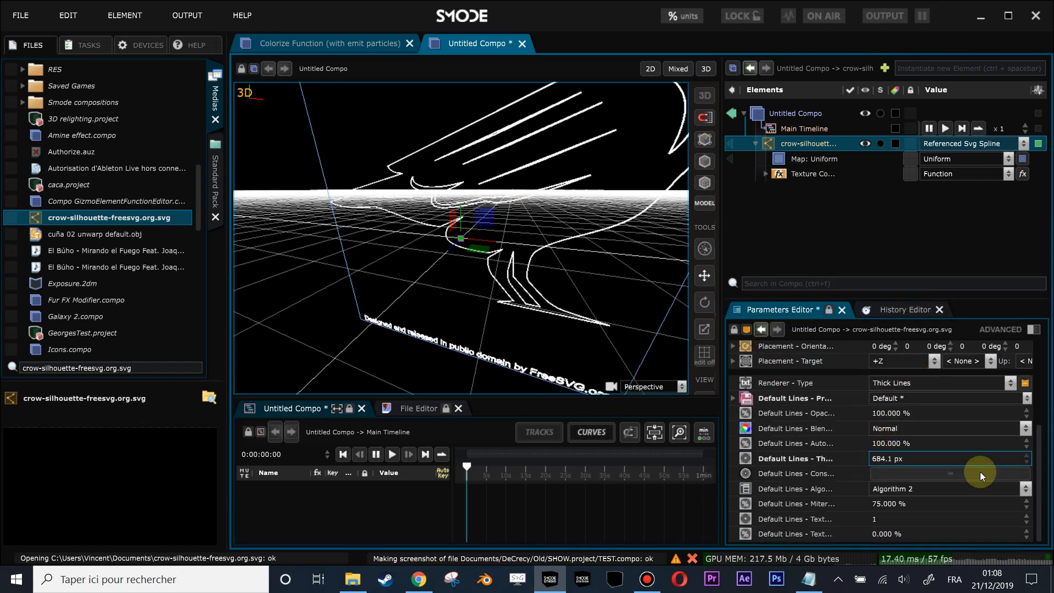
drag(526, 166, 497, 226)
scroll(502, 222, down, 2)
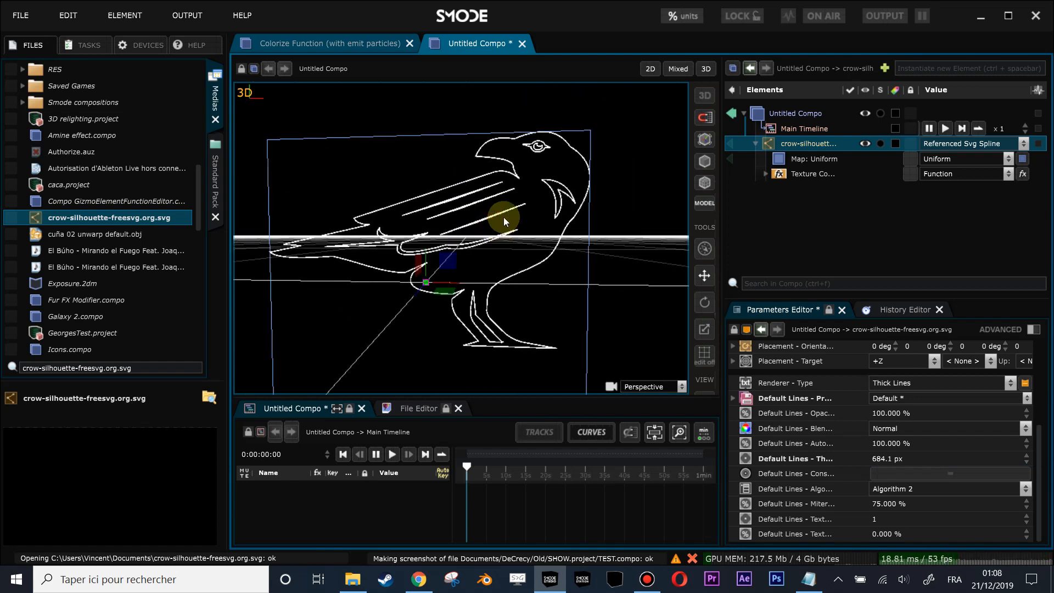
- Import Colorize Function (with emit particles).compo into the untitled compo and move its particle-emitting sphere out to the top level
right_click(347, 38)
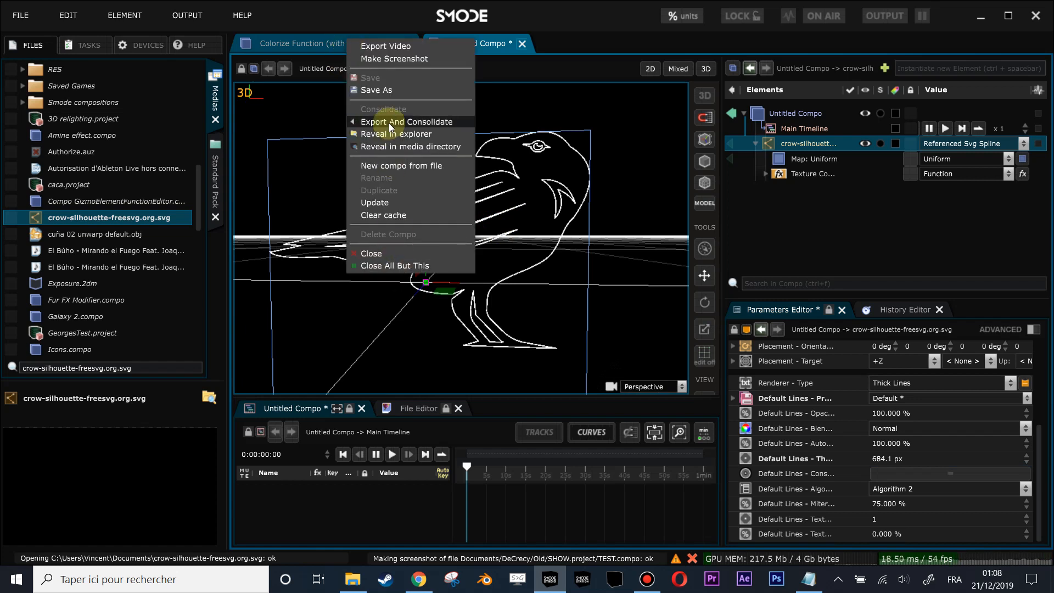
click(389, 147)
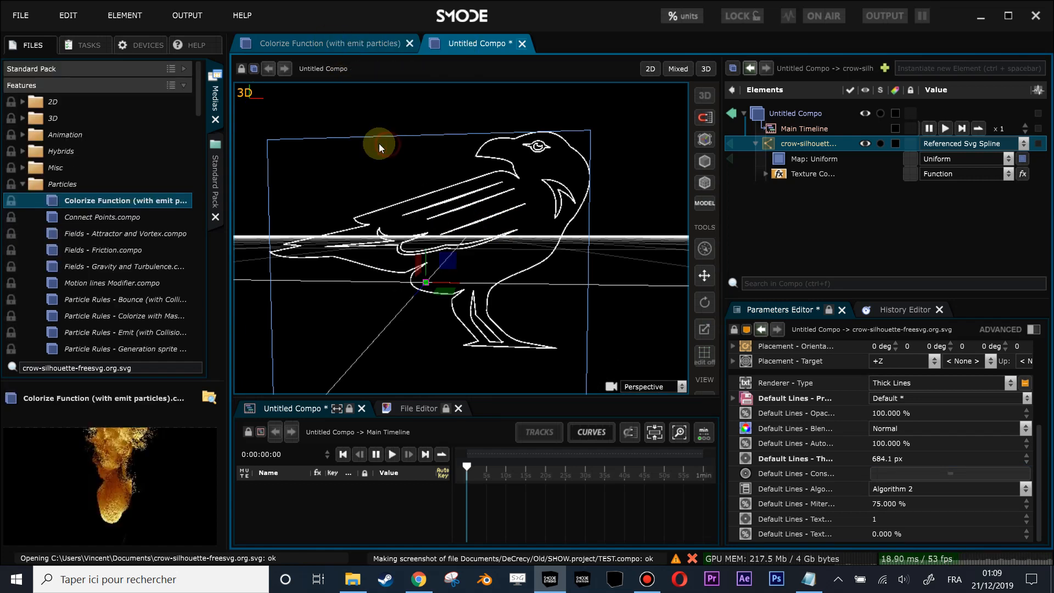
click(75, 222)
drag(55, 201, 783, 189)
click(756, 189)
scroll(443, 330, up, 5)
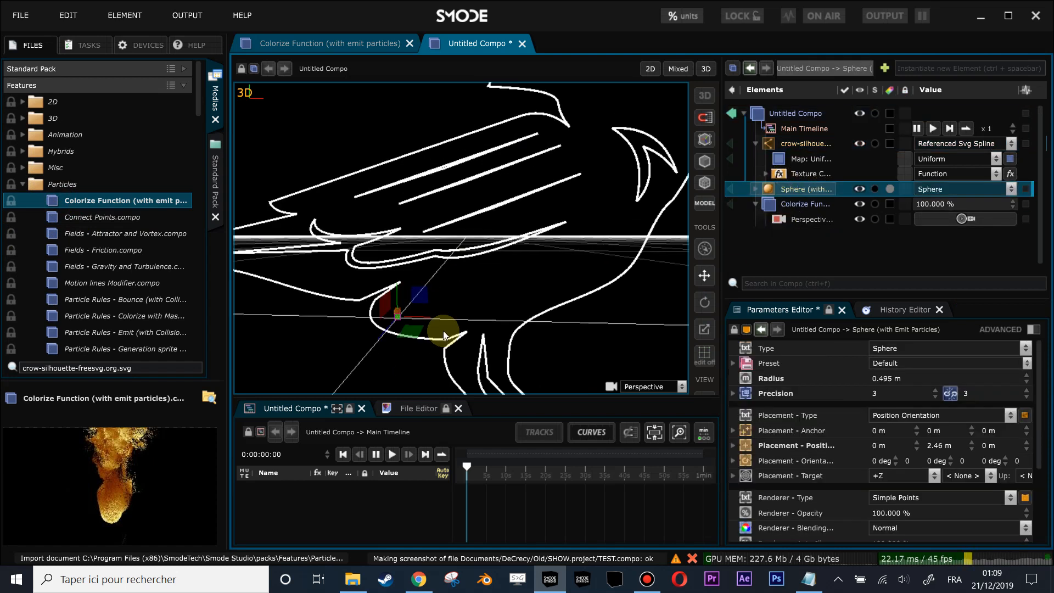
drag(406, 301, 471, 256)
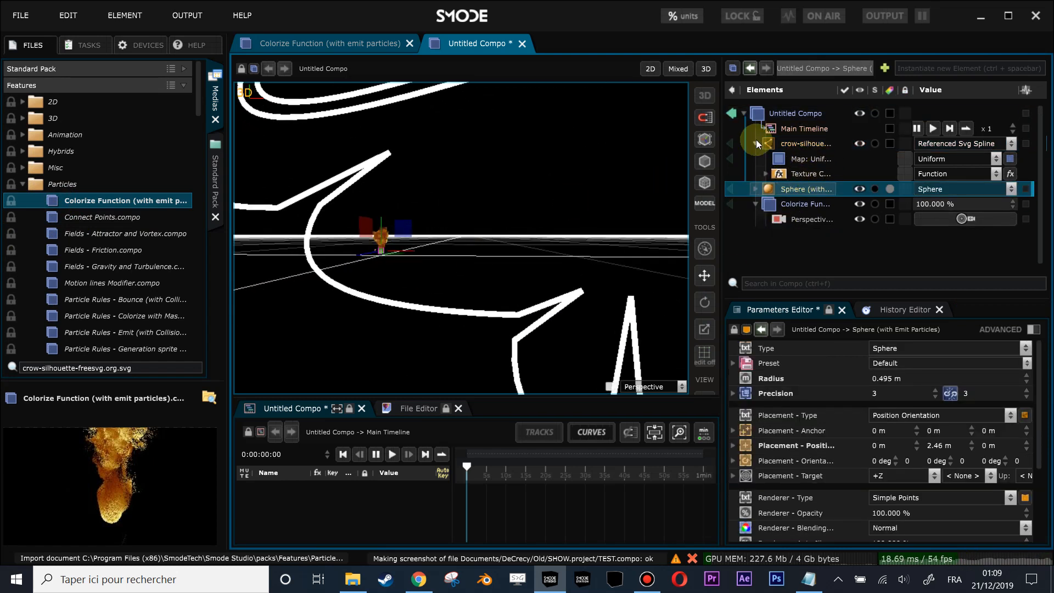
- Change the crow spline's placement type to Position Orientation Size and set its size to 0.14 on all axes
click(756, 143)
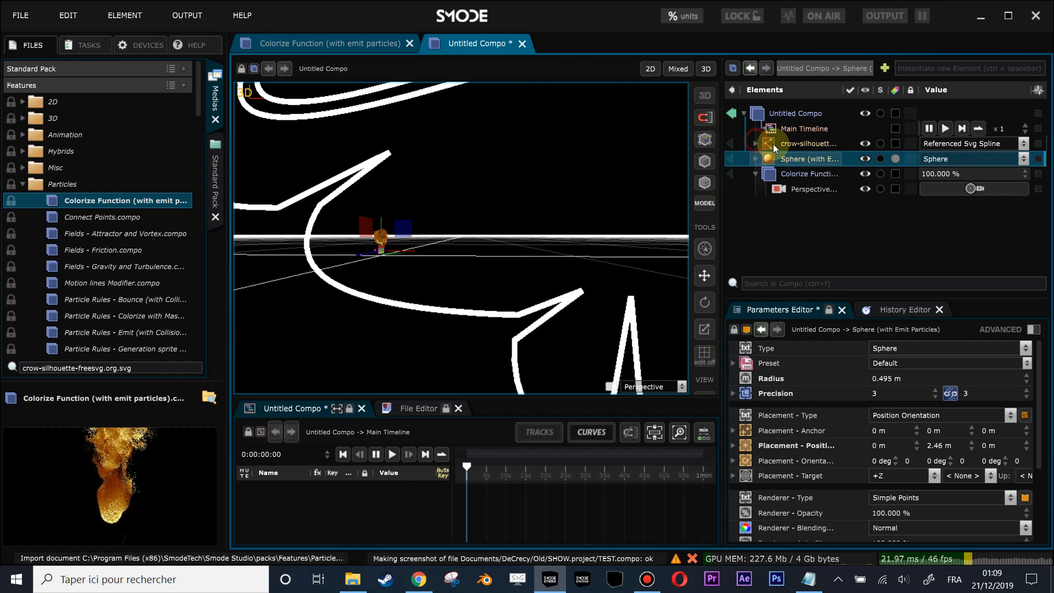
click(781, 143)
scroll(913, 374, up, 5)
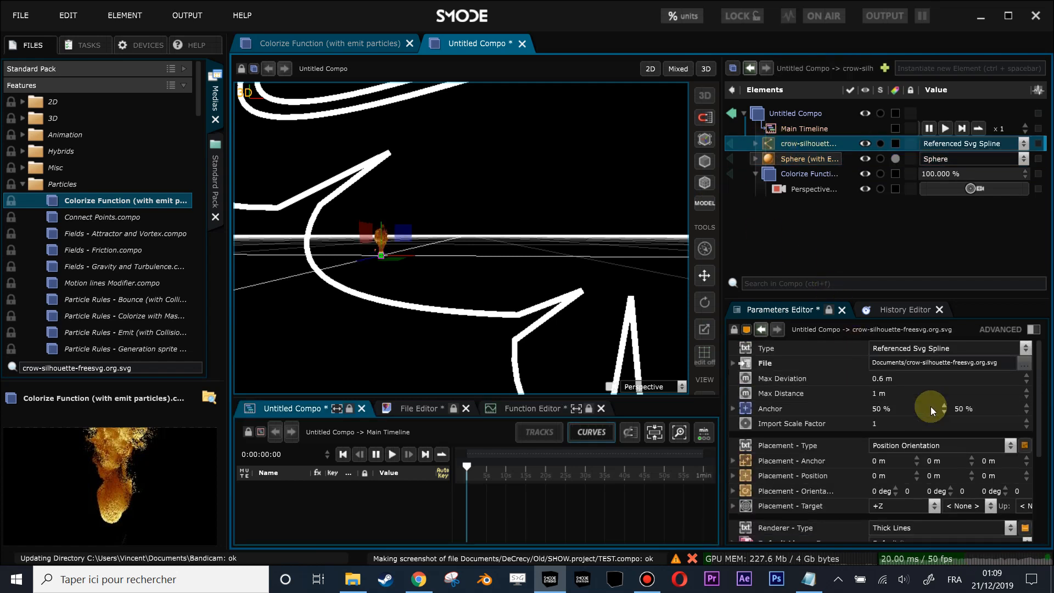
scroll(858, 457, down, 2)
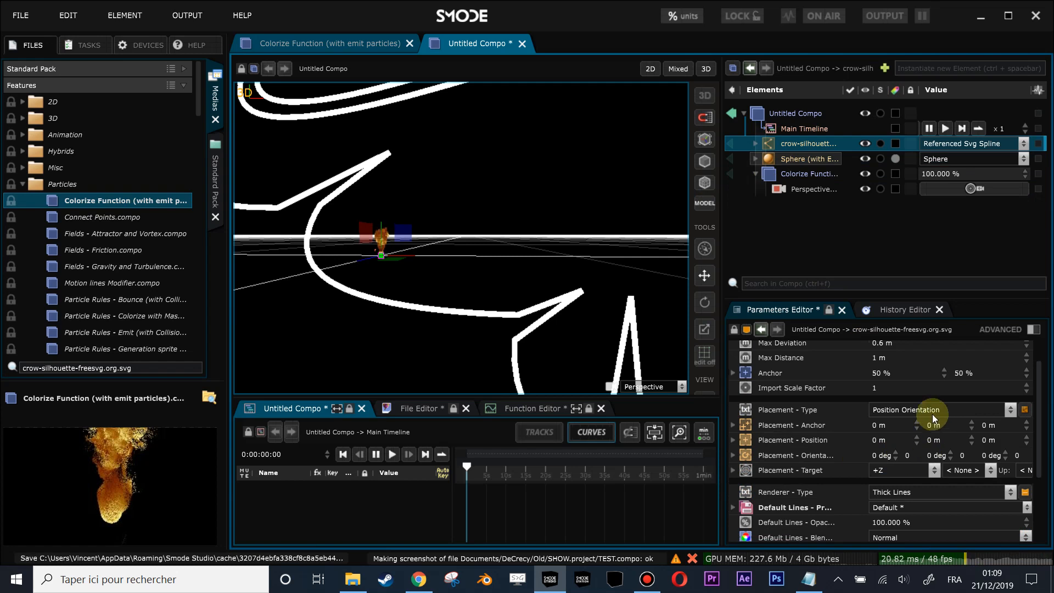
click(793, 416)
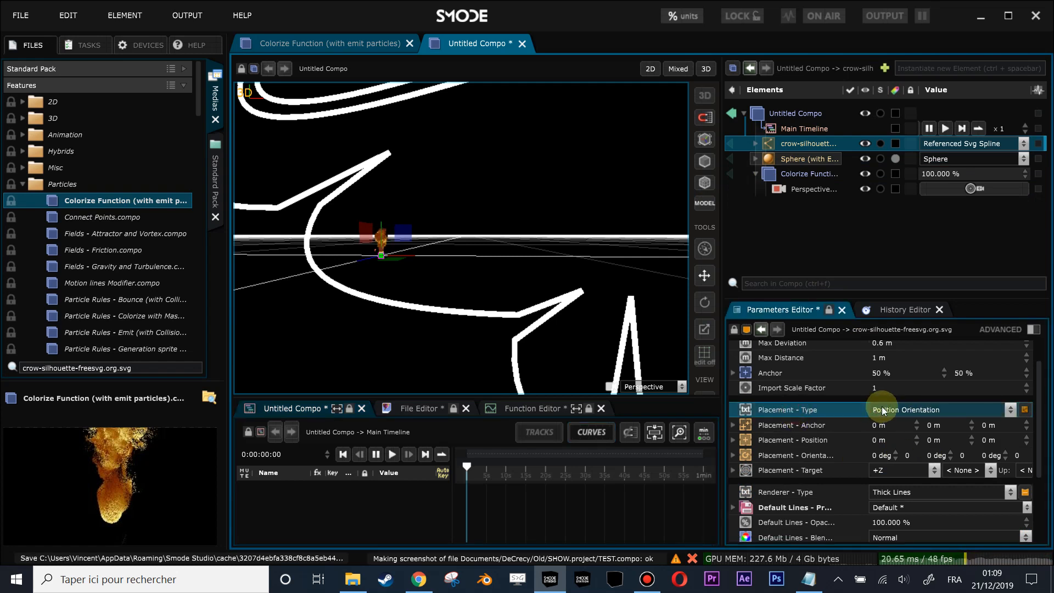
click(915, 410)
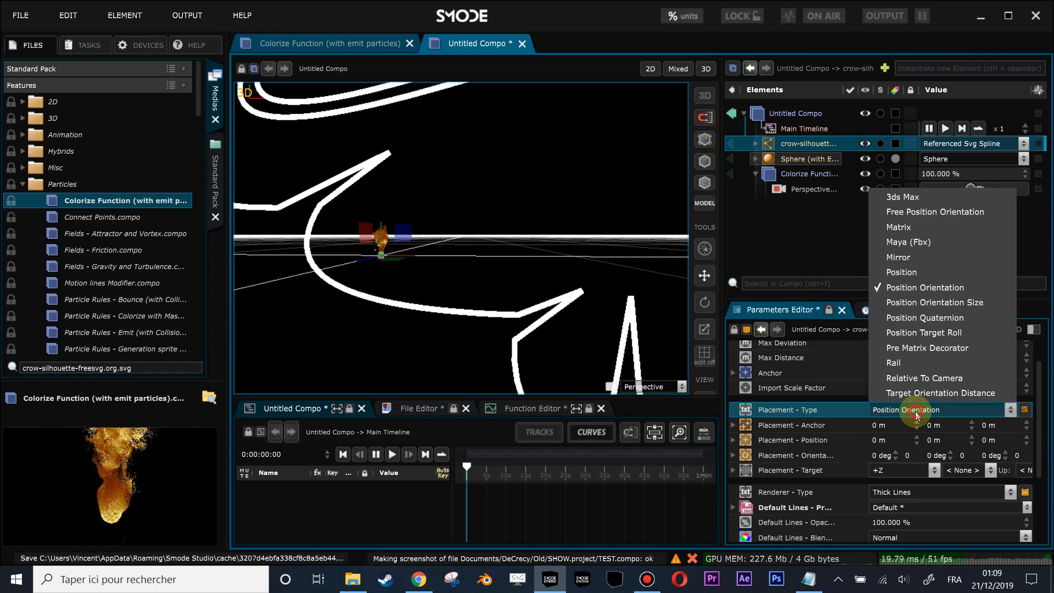
click(941, 304)
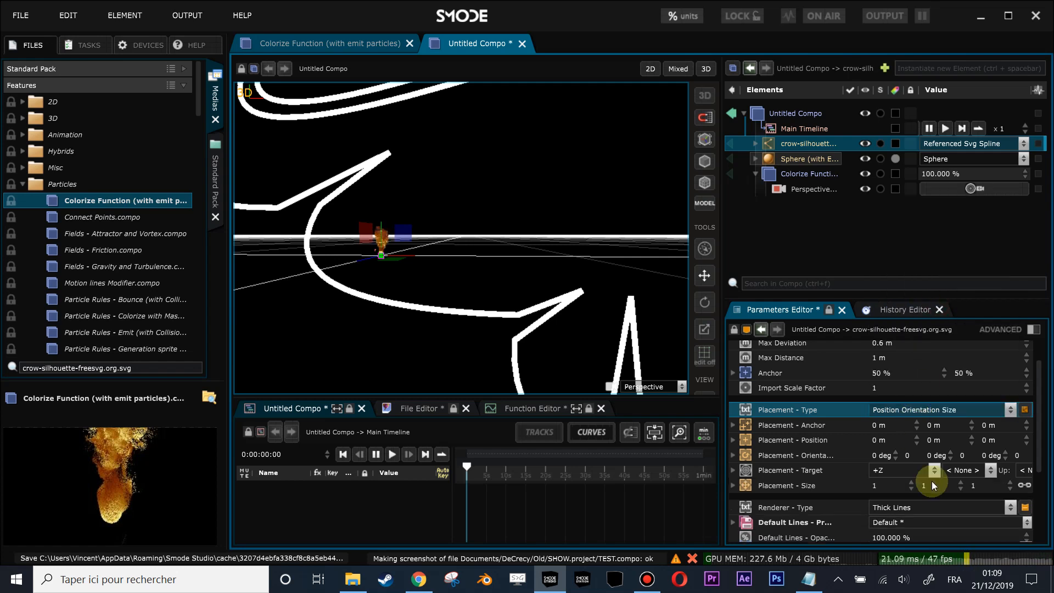
drag(976, 486, 977, 520)
- Set the crow spline's line thickness to 54.72 px
scroll(433, 264, up, 5)
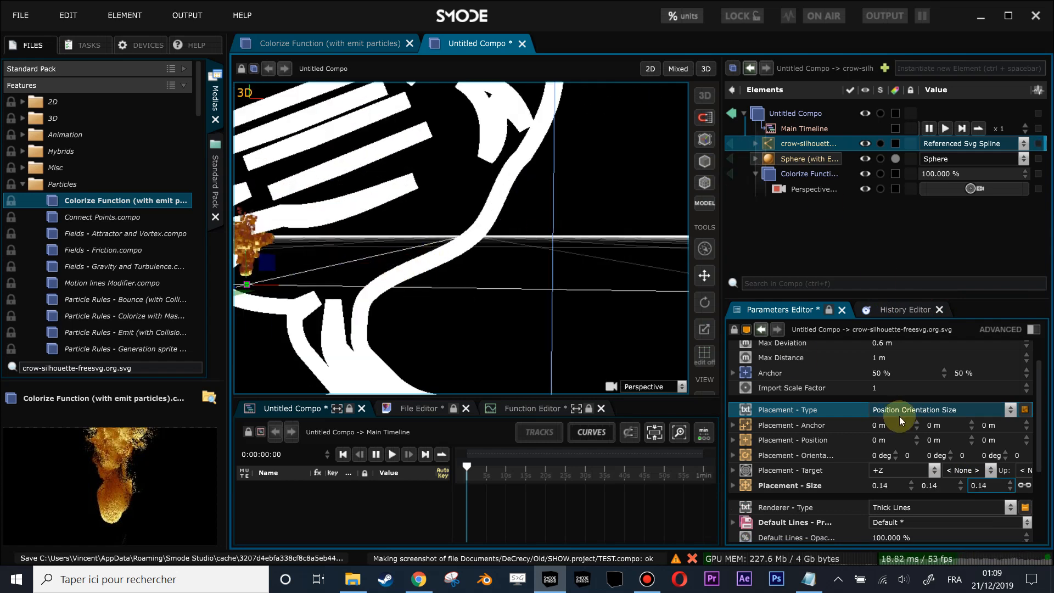
scroll(892, 439, down, 3)
mouse_move(891, 468)
mouse_down()
mouse_move(892, 505)
mouse_move(892, 492)
mouse_up()
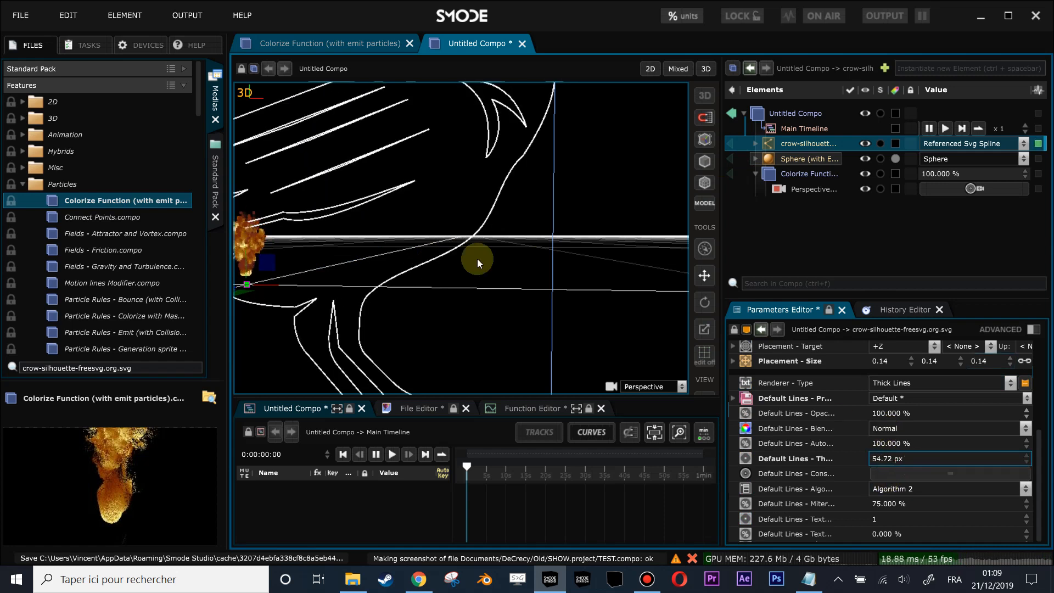
- Move the particle-emitting sphere onto the crow's outline, at about -1.63 m, 5.66 m, 0 m
scroll(403, 247, down, 3)
drag(400, 246, 441, 256)
scroll(452, 267, up, 2)
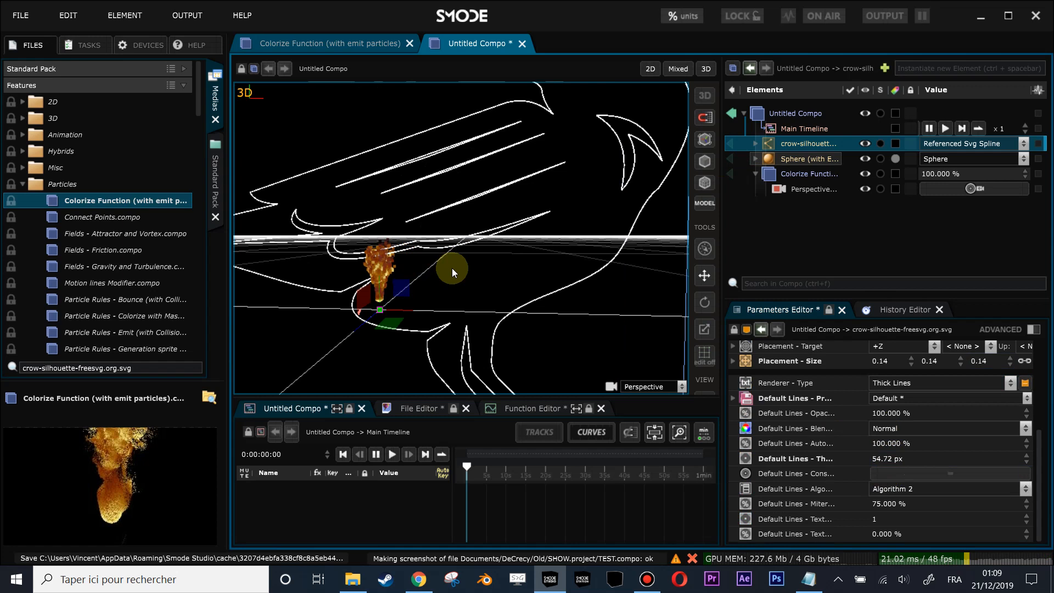
scroll(452, 268, up, 3)
click(768, 159)
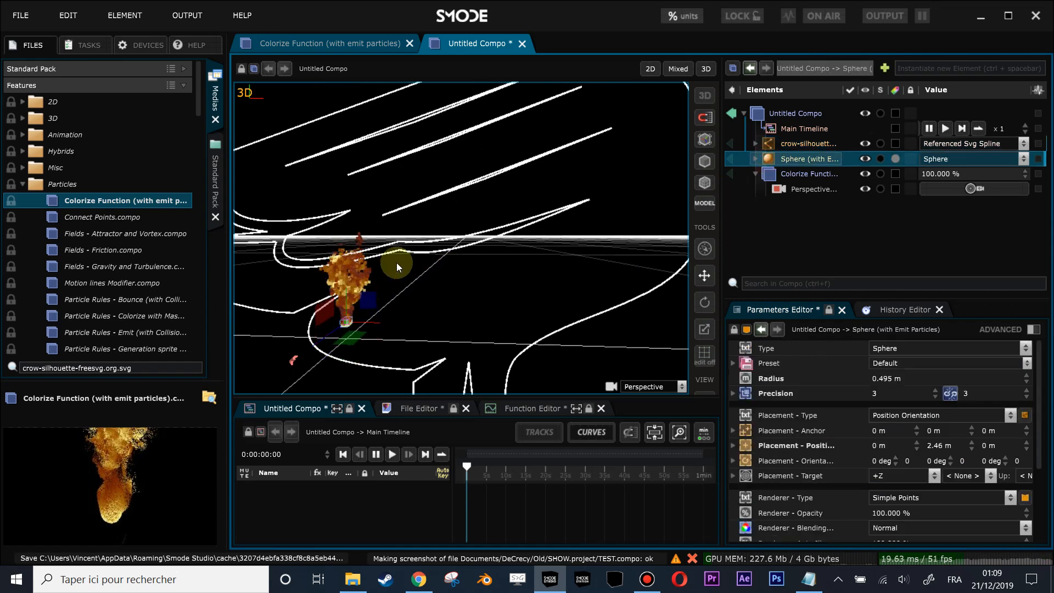
scroll(395, 269, up, 3)
drag(394, 288, 489, 201)
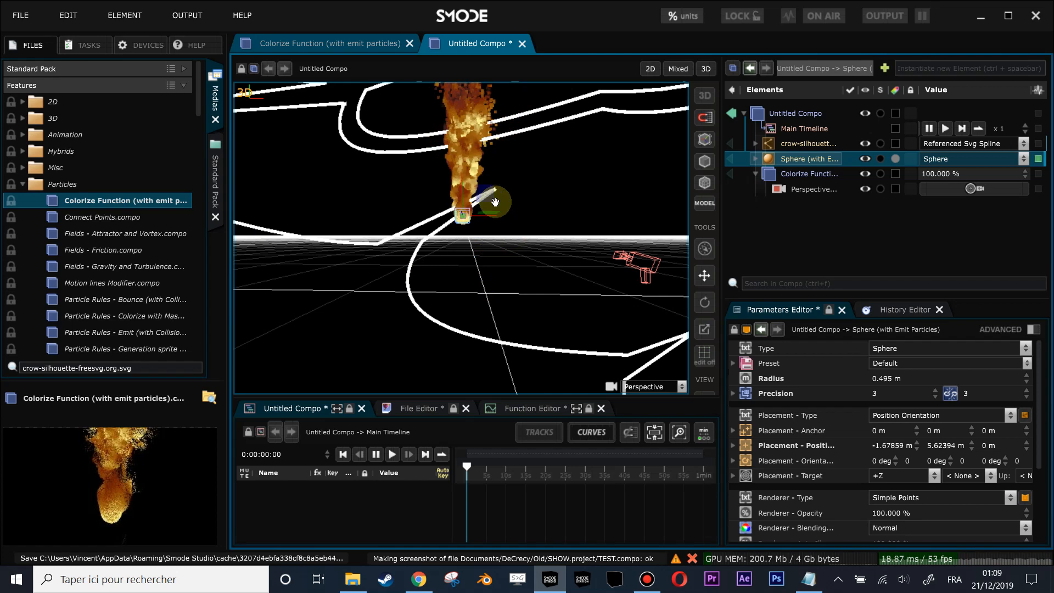
drag(484, 198, 479, 174)
drag(440, 260, 455, 239)
- Examine the emission parameters and the force fields inside the sphere's Emit Particles modifier
click(756, 163)
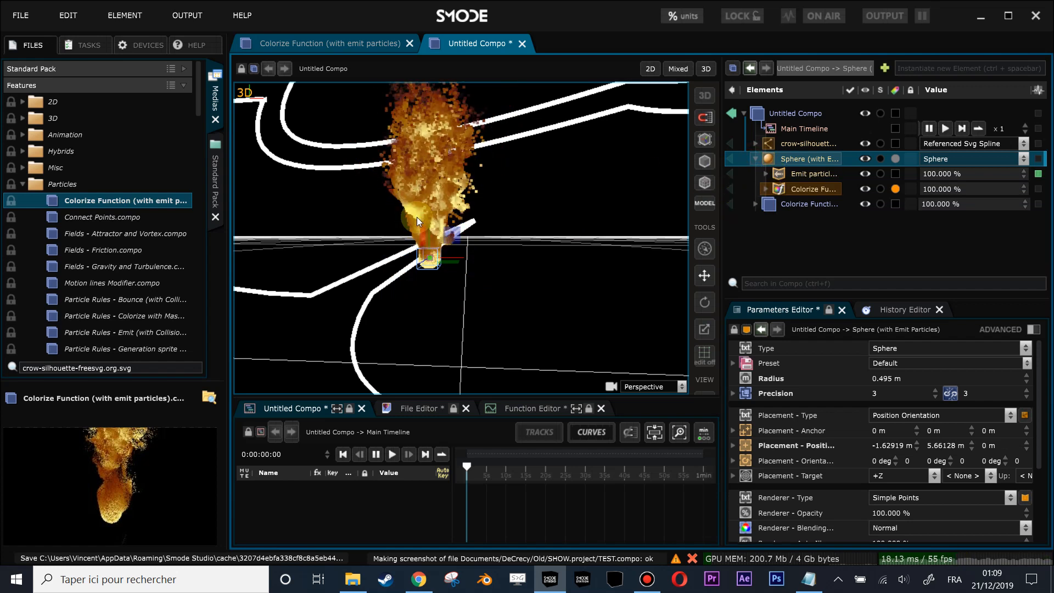
click(791, 173)
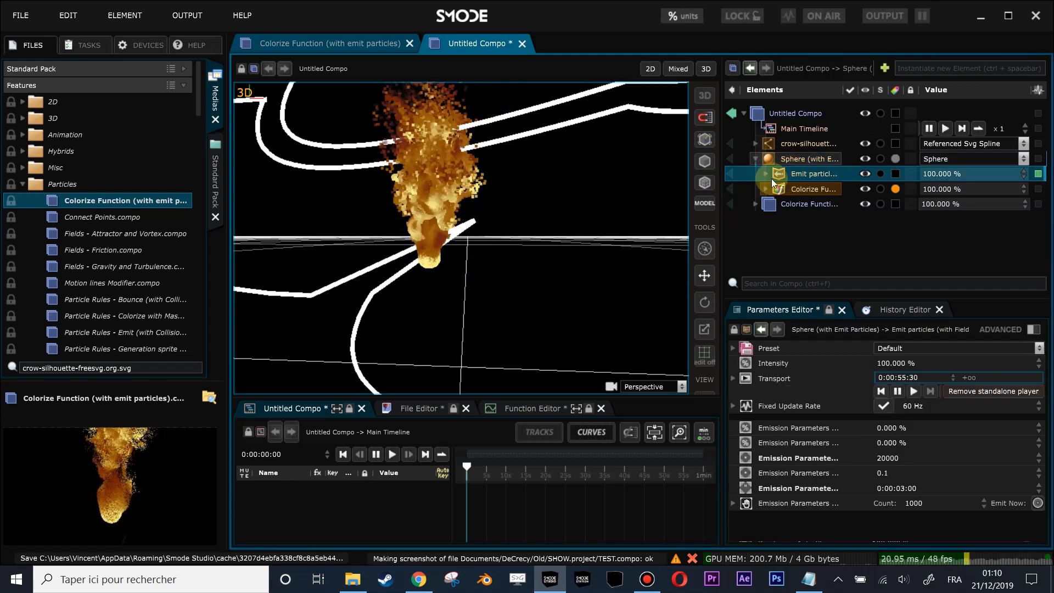
click(765, 174)
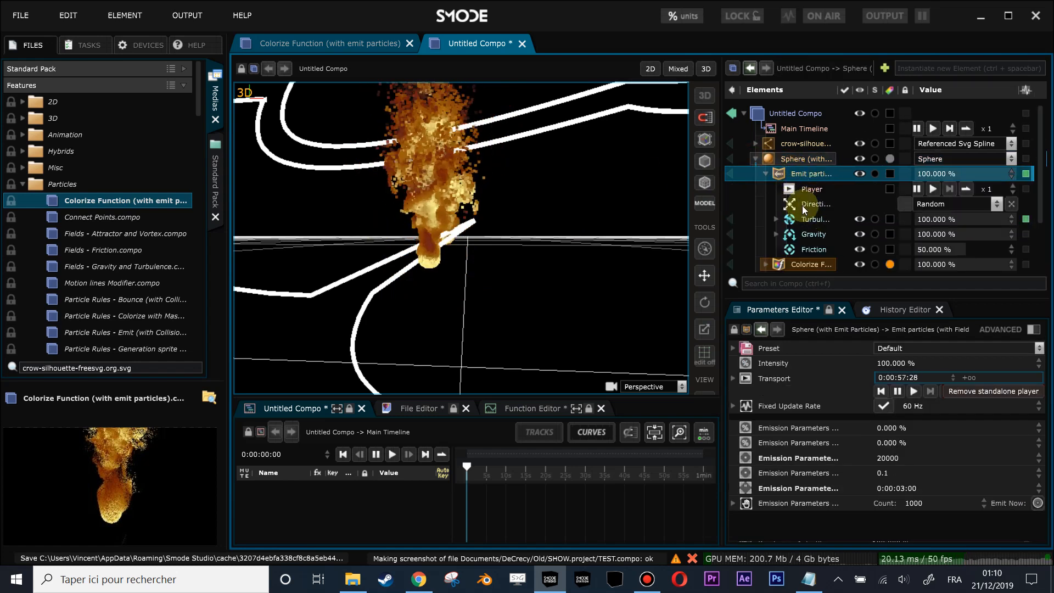
drag(794, 298, 793, 335)
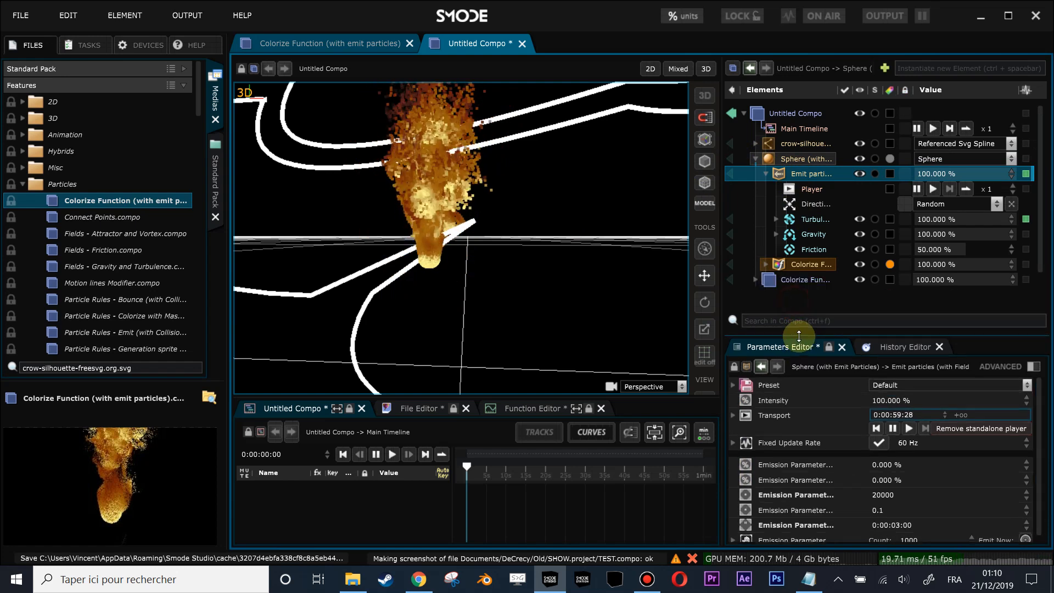
click(754, 158)
right_click(770, 186)
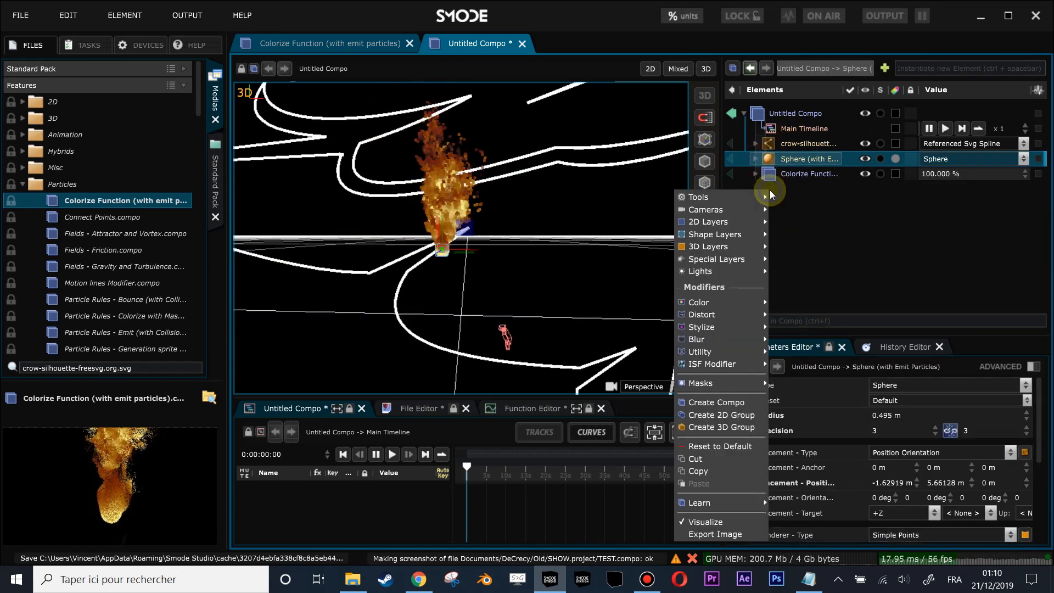
click(448, 271)
drag(447, 271, 417, 192)
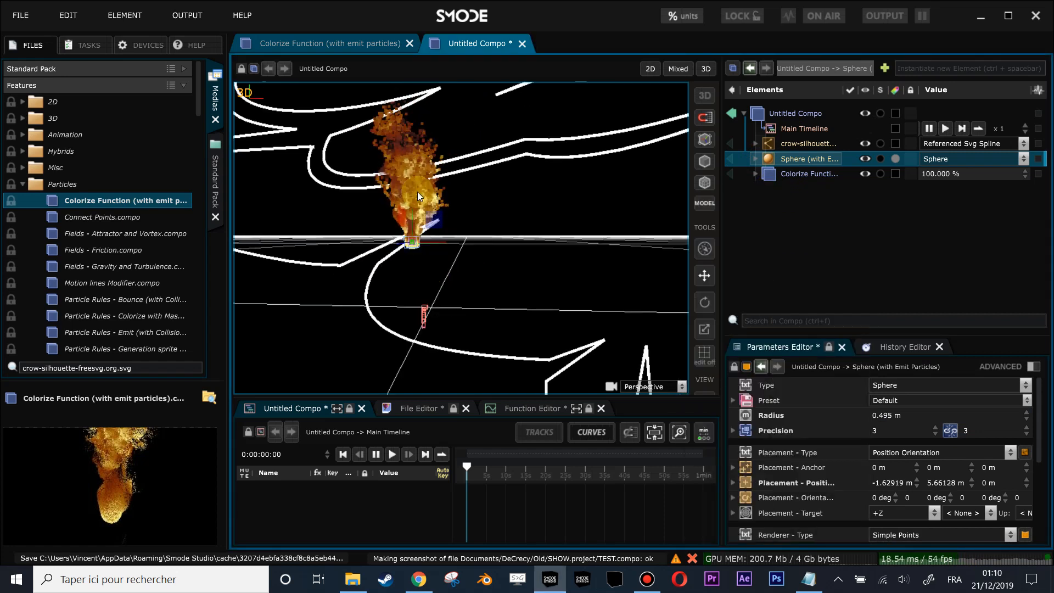
- Add a 3D Particles layer to the compo
right_click(771, 199)
mouse_move(719, 254)
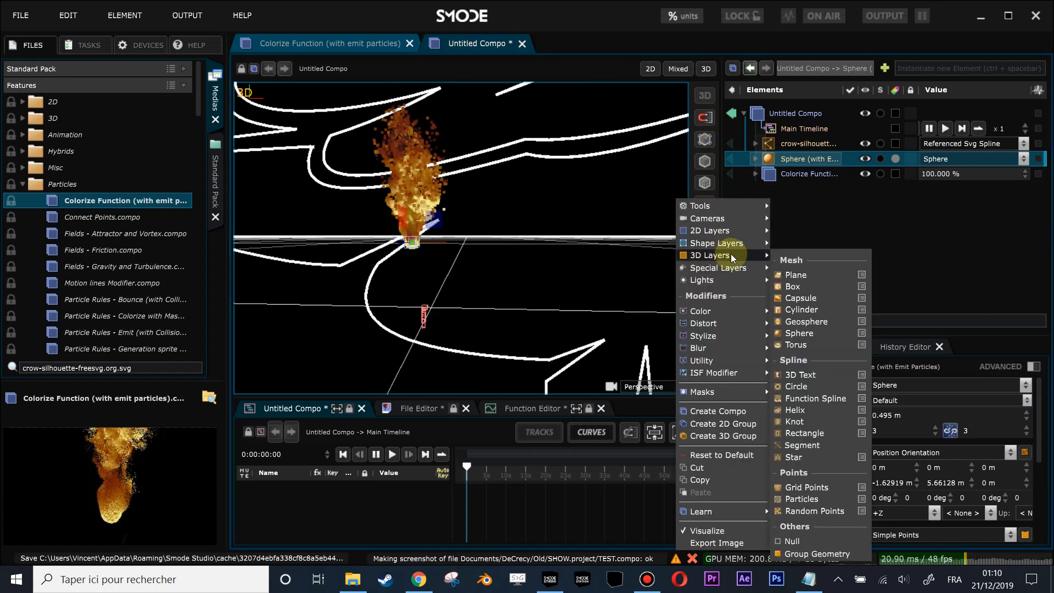
click(813, 499)
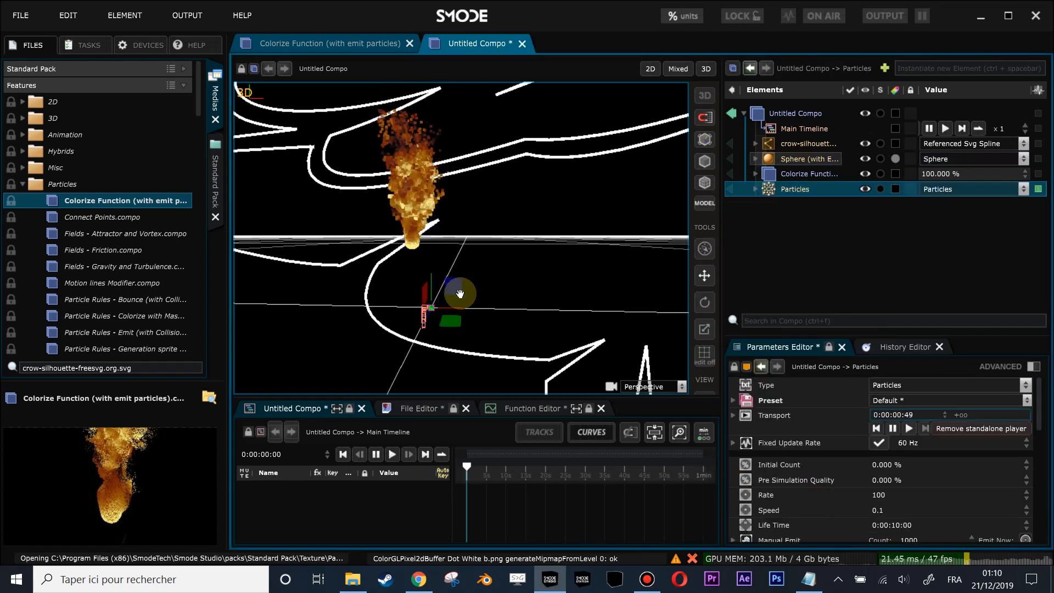
scroll(461, 292, up, 3)
drag(475, 294, 492, 254)
- Copy the sphere's Turbulences, Gravity and Friction fields and its Colorize Function modifier into the Particles layer
click(759, 159)
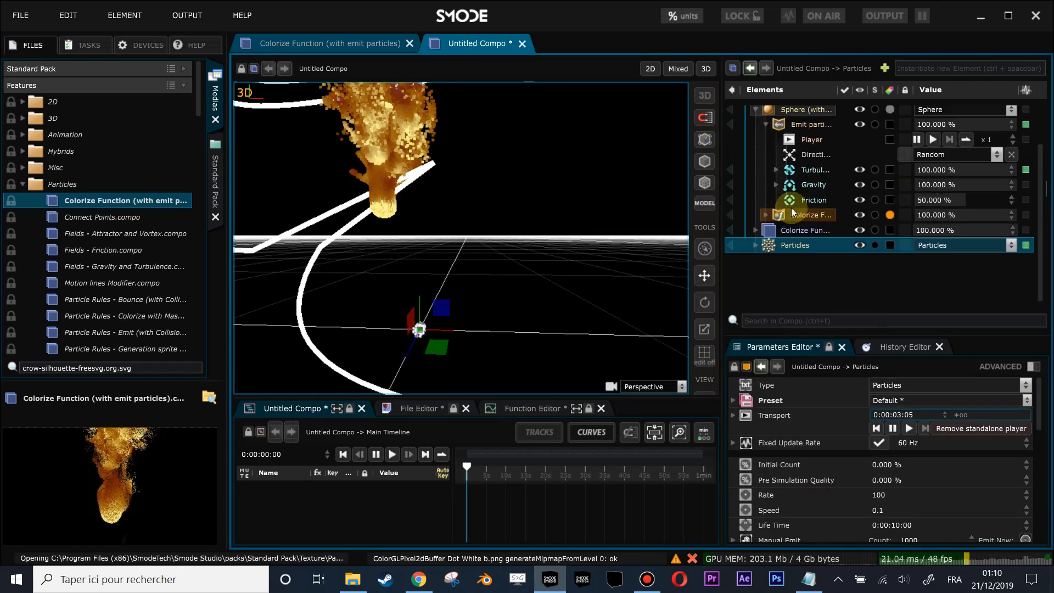
click(796, 170)
shift+click(803, 200)
drag(797, 173, 786, 245)
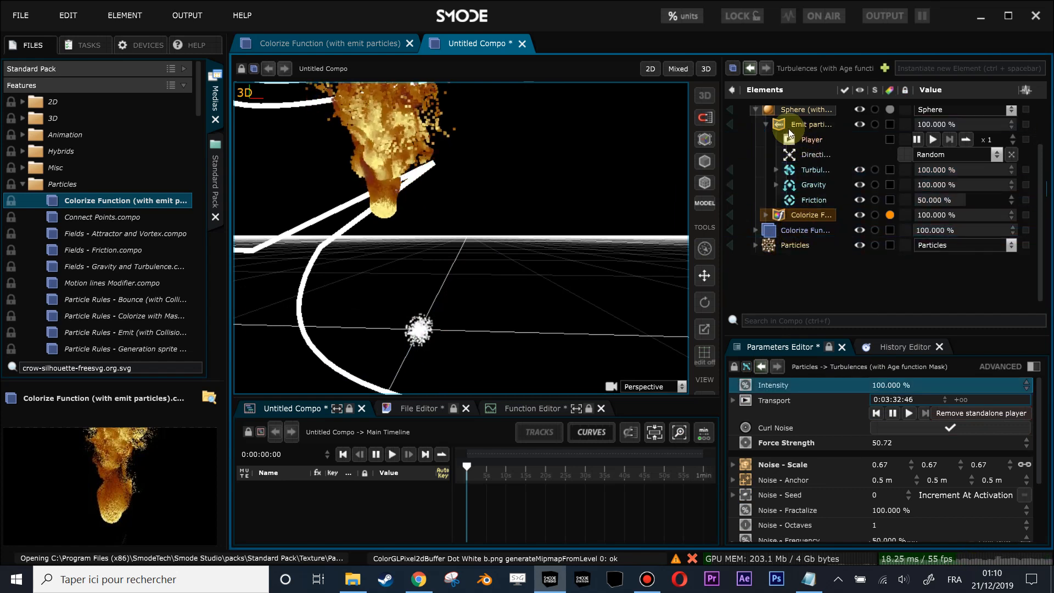
click(760, 250)
click(757, 247)
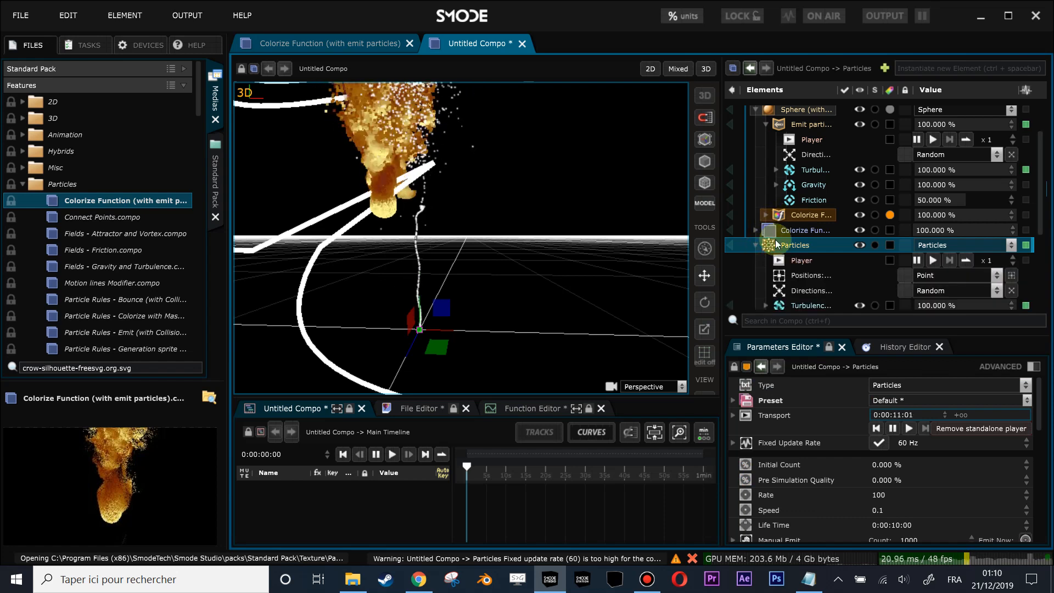
scroll(782, 235, down, 1)
drag(784, 166, 785, 195)
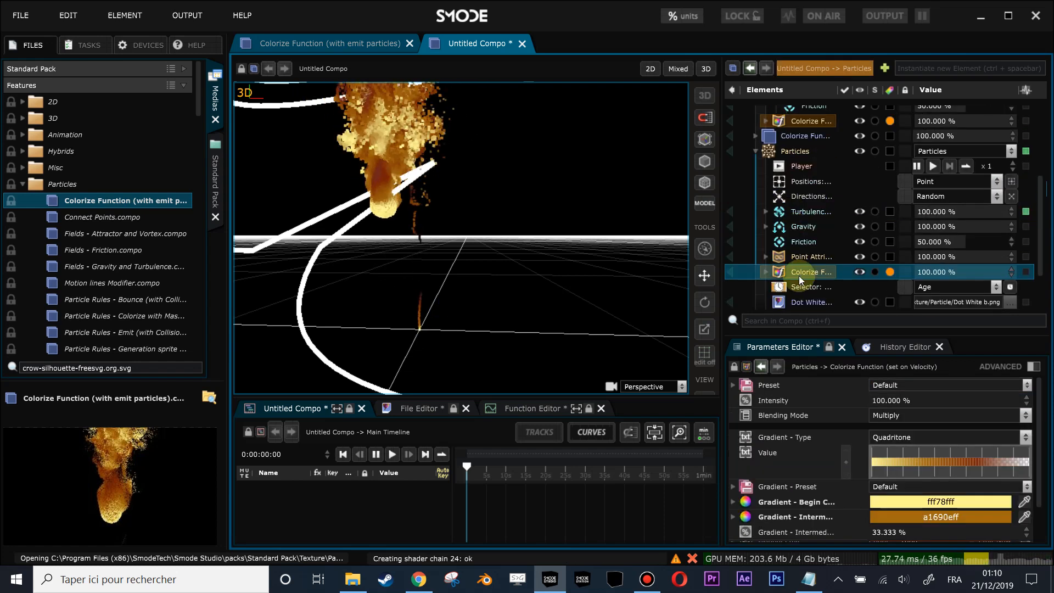
- Set the Particles layer's object space point size to 0.85 m
click(783, 157)
scroll(922, 509, down, 6)
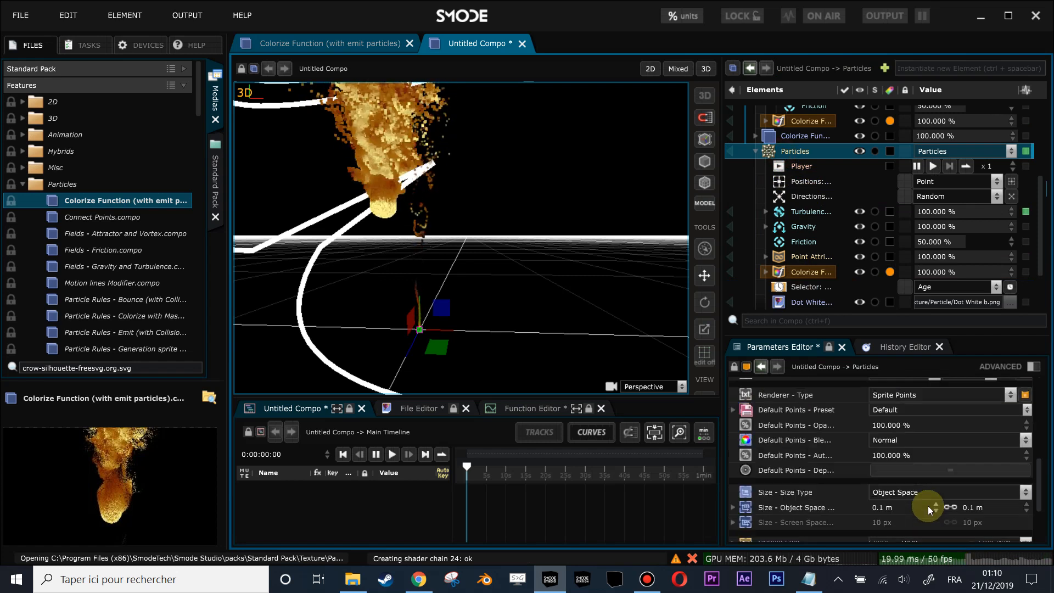
drag(967, 415, 967, 410)
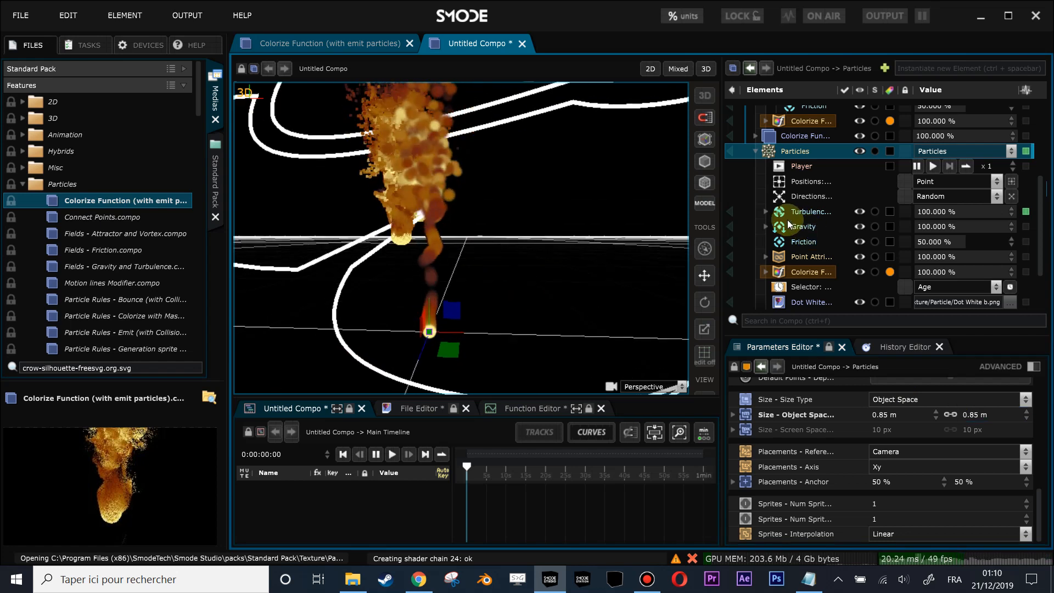
- Copy the emission parameters from the sphere's Emit Particles modifier and paste them onto the Particles layer
scroll(788, 224, up, 5)
click(792, 171)
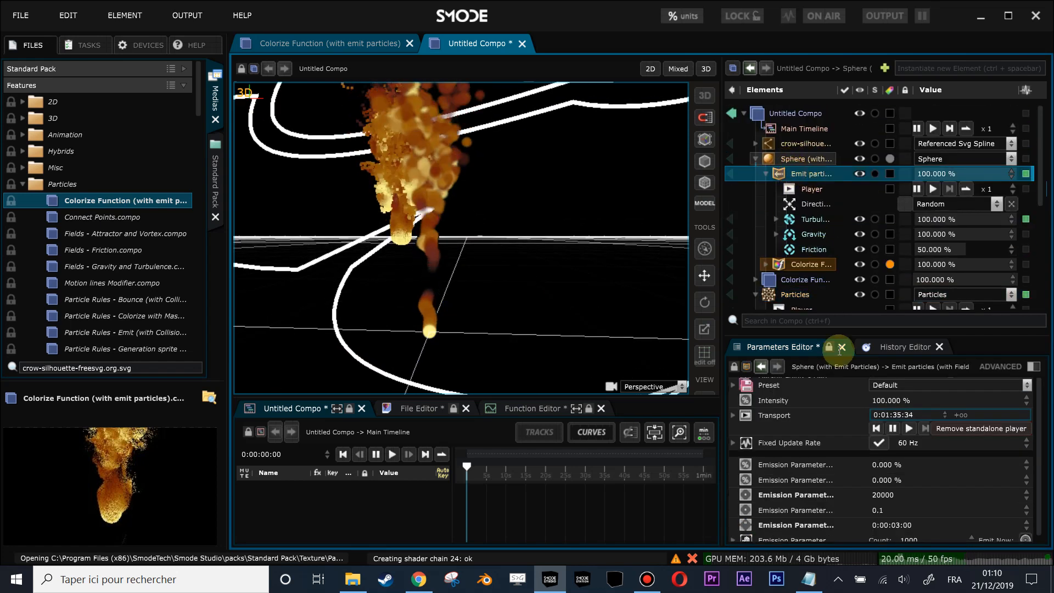
scroll(823, 465, down, 1)
click(1034, 367)
scroll(870, 464, down, 5)
right_click(775, 439)
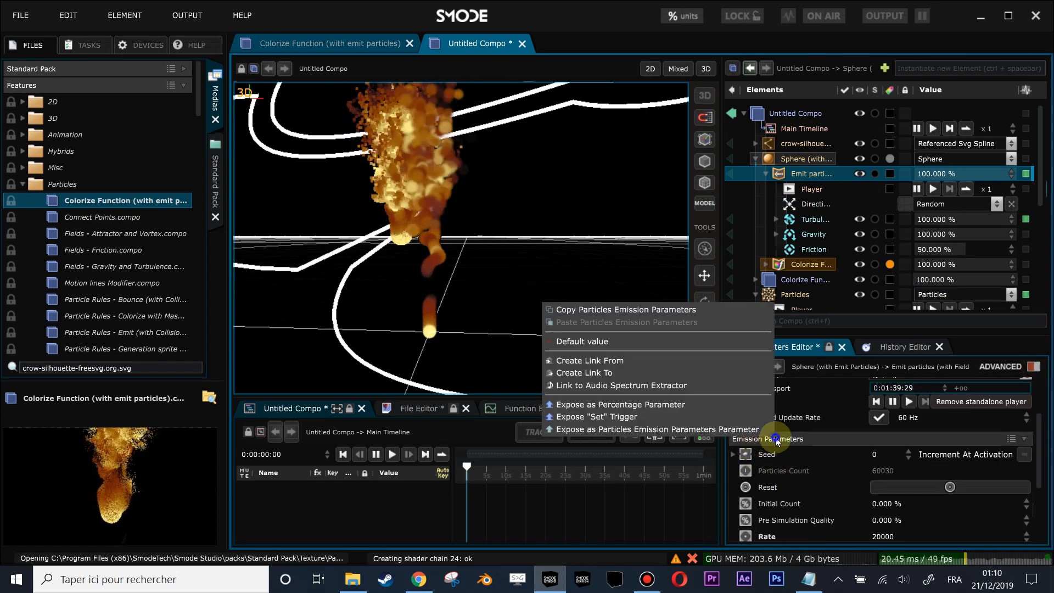
click(653, 310)
click(765, 294)
click(1034, 367)
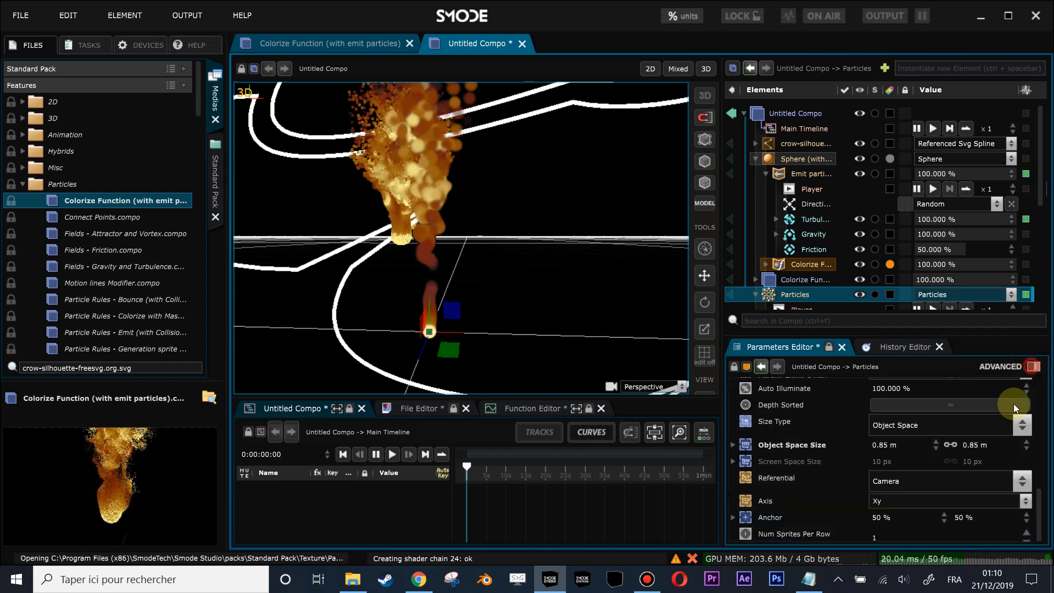
scroll(802, 451, up, 6)
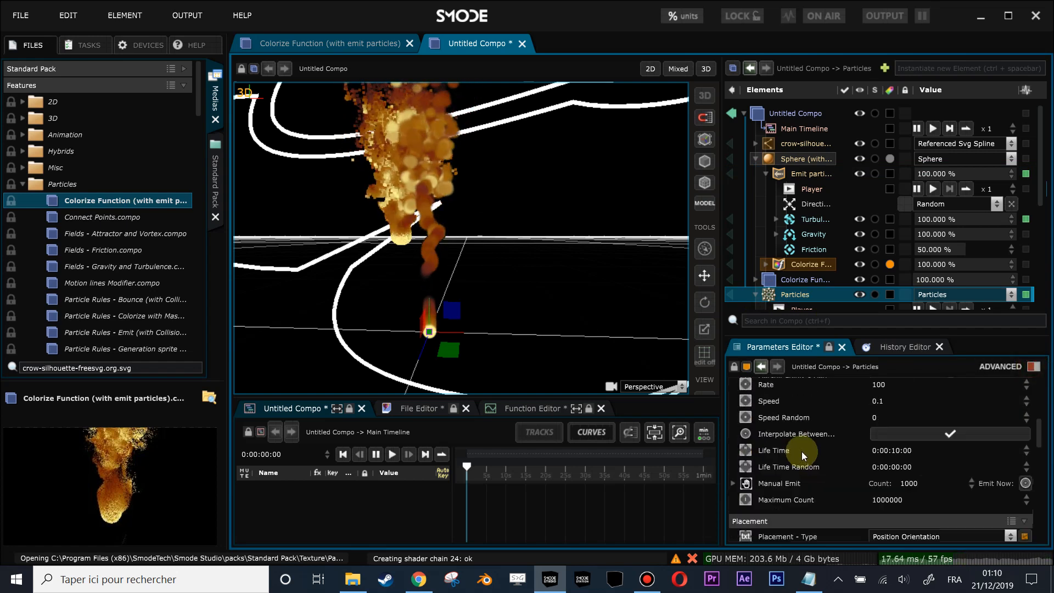
right_click(791, 429)
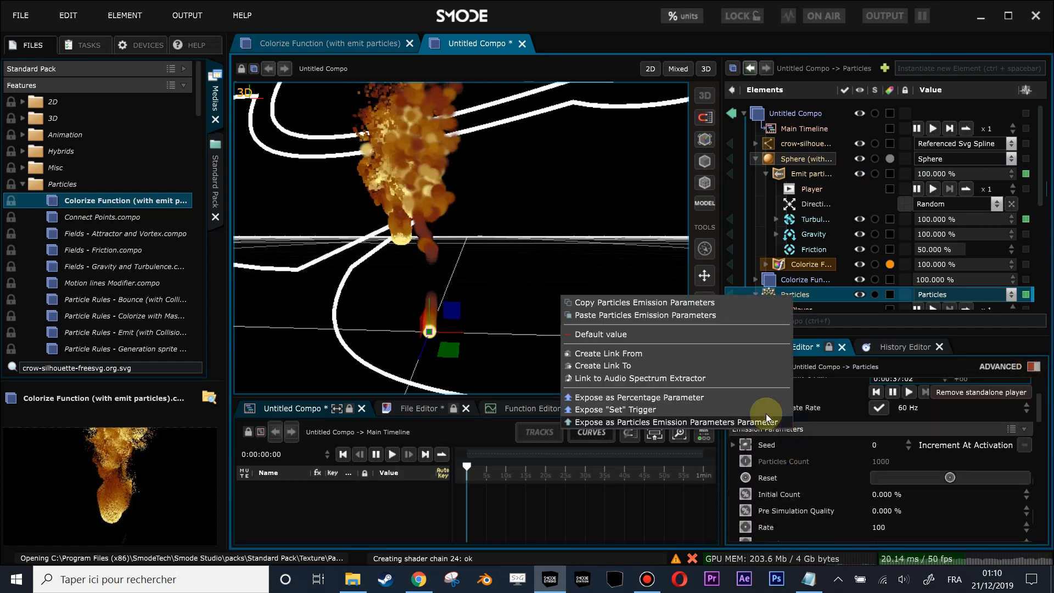
click(694, 315)
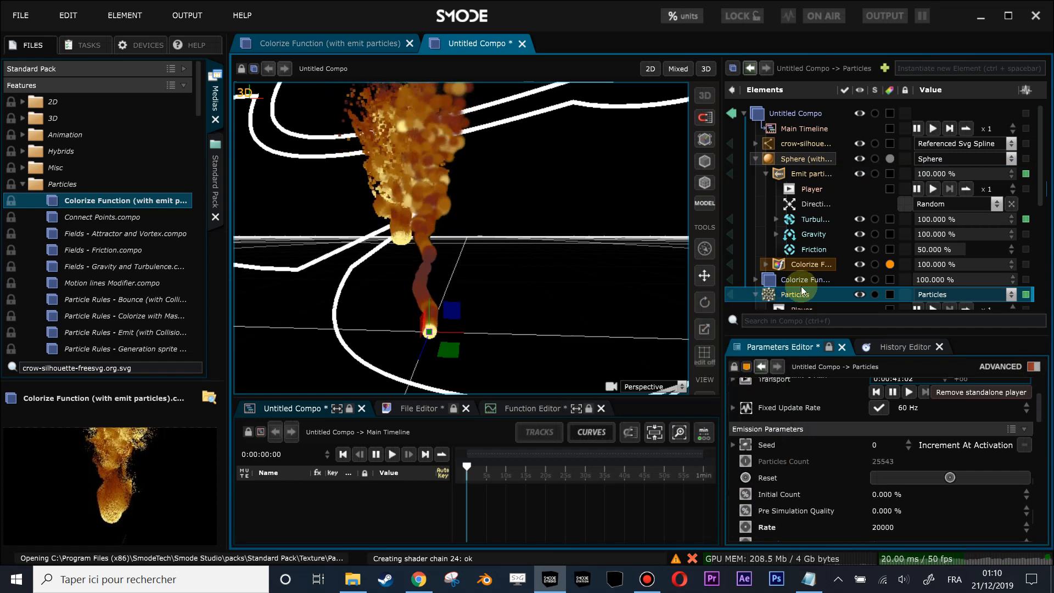
- Reduce the Particles layer's object space point size to 0.3294 m
scroll(799, 282, down, 1)
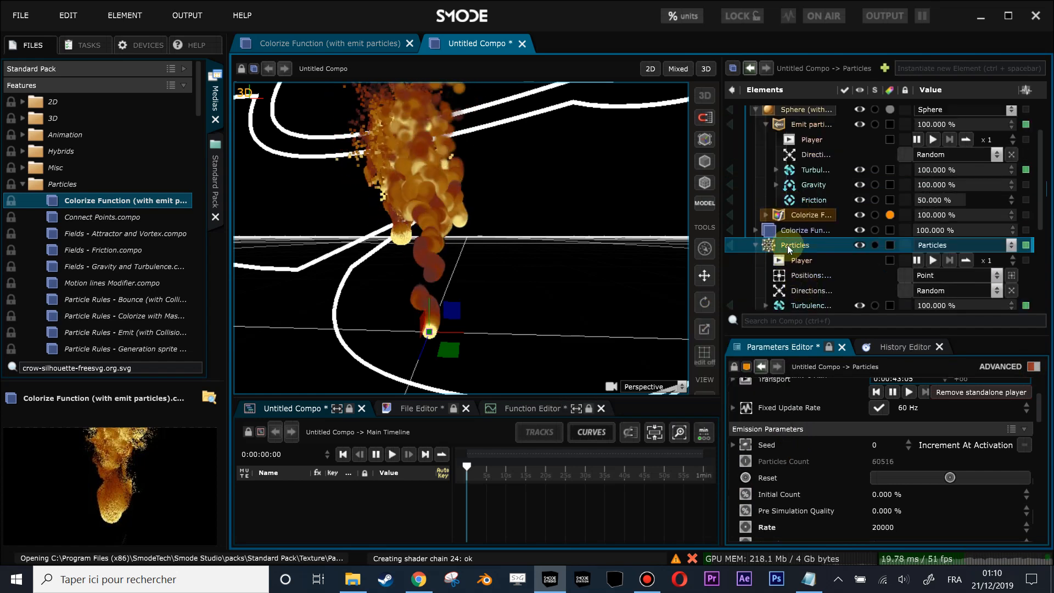
scroll(817, 287, down, 1)
scroll(936, 459, down, 6)
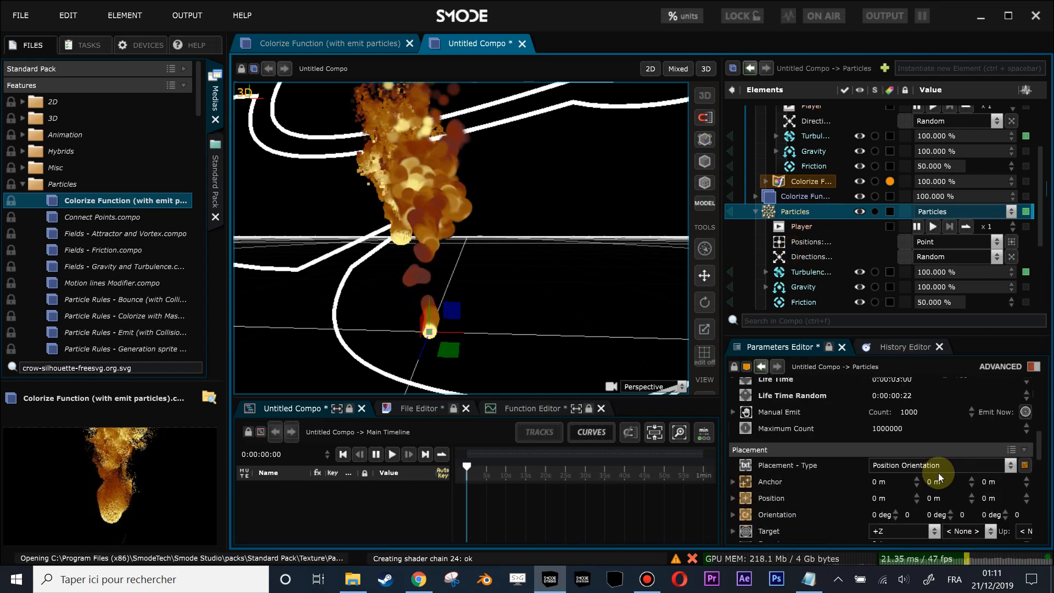
scroll(959, 462, down, 9)
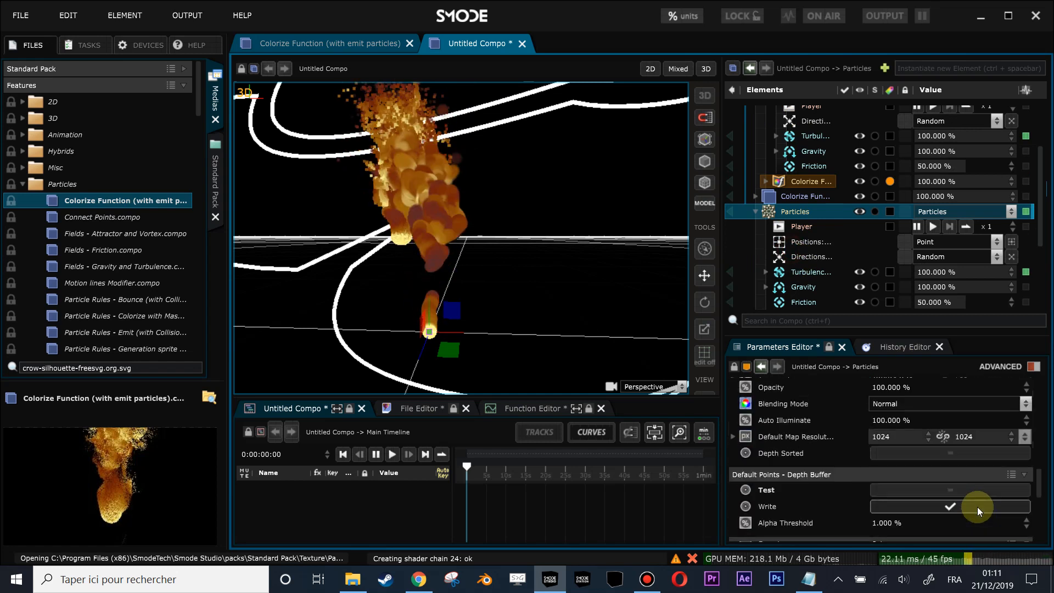
drag(974, 470, 974, 526)
scroll(516, 307, up, 4)
mouse_move(483, 299)
mouse_down()
mouse_move(504, 250)
mouse_move(481, 310)
mouse_up()
scroll(506, 252, up, 3)
- Change the Particles layer's position generator to Sphere
click(804, 239)
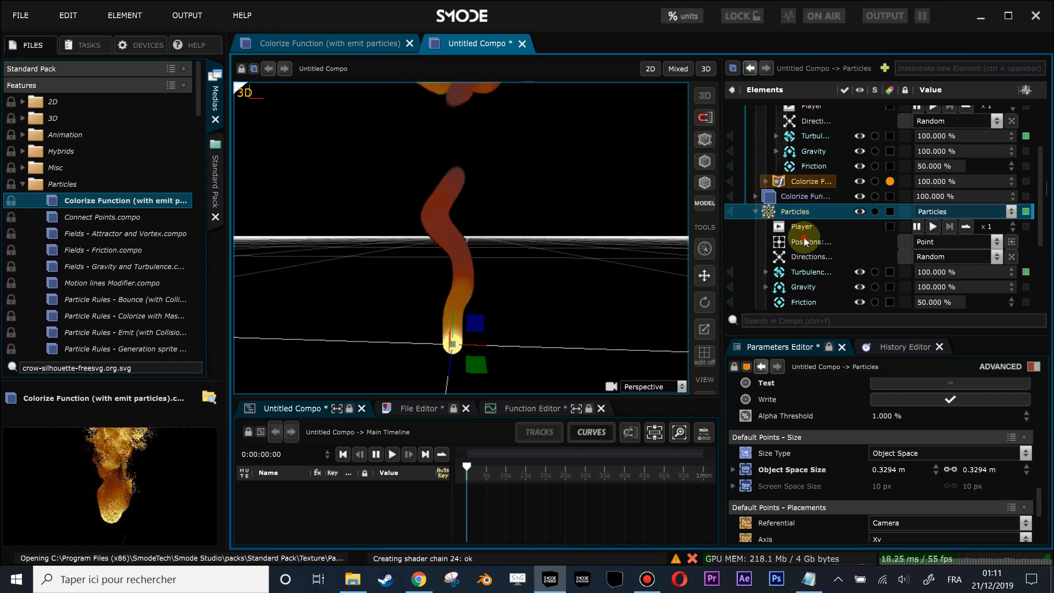
click(922, 240)
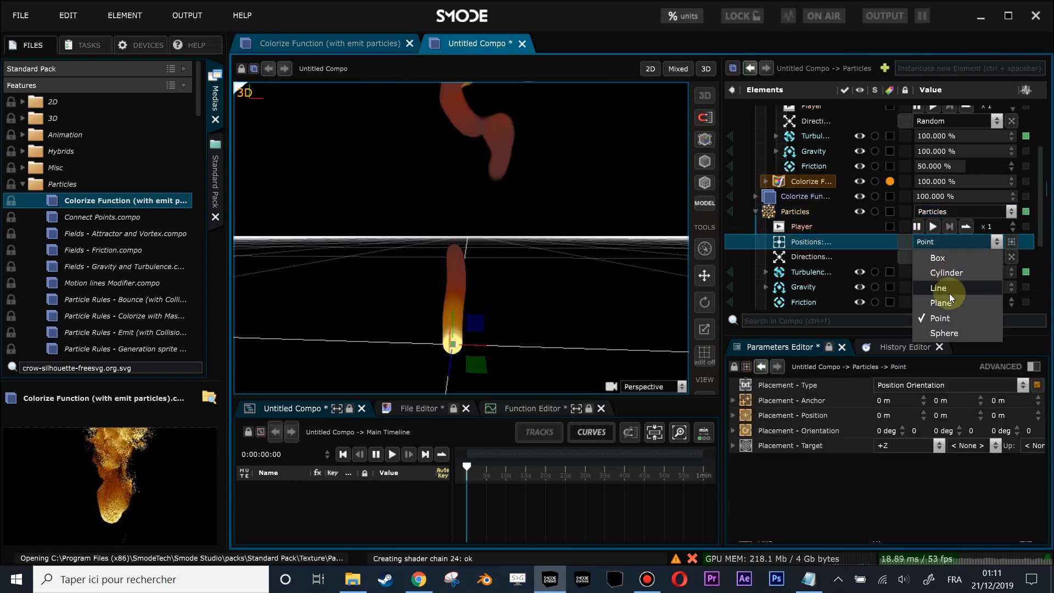
click(944, 332)
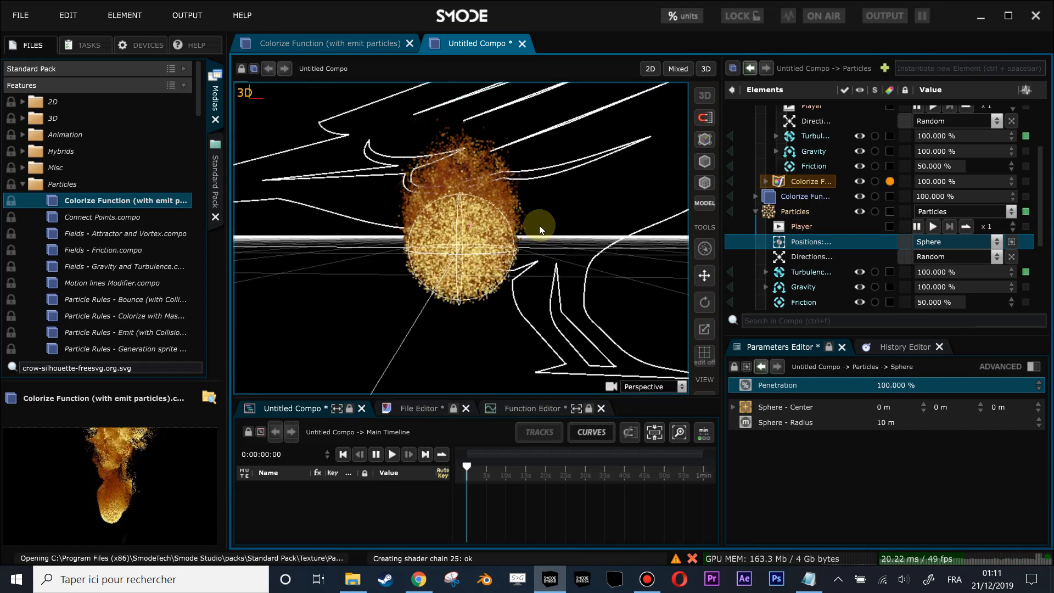
- Copy the original sphere's radius and paste it as the position generator's sphere radius, 0.495 m
scroll(838, 259, up, 3)
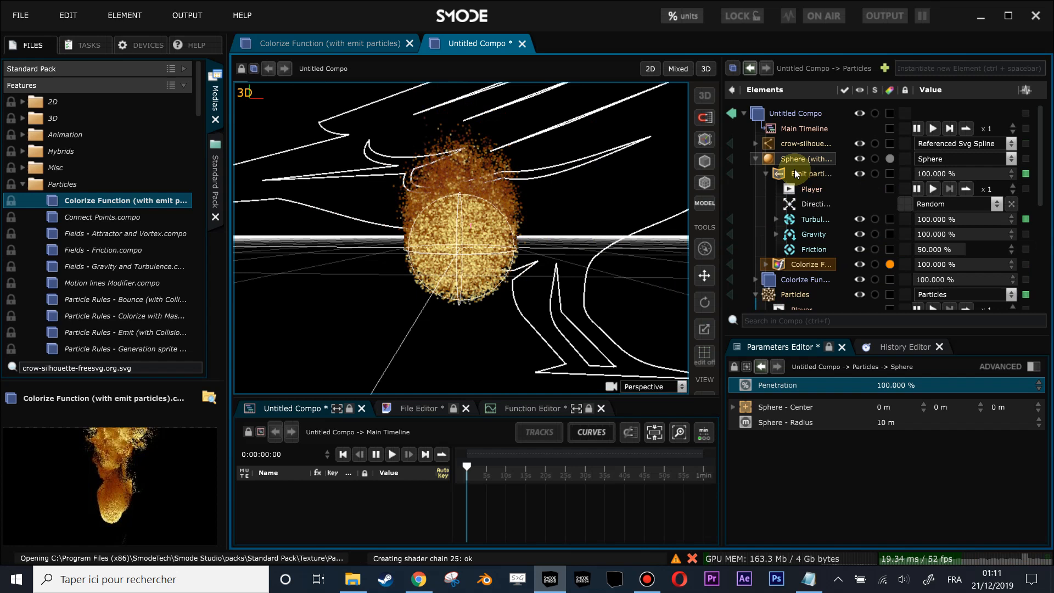
click(790, 158)
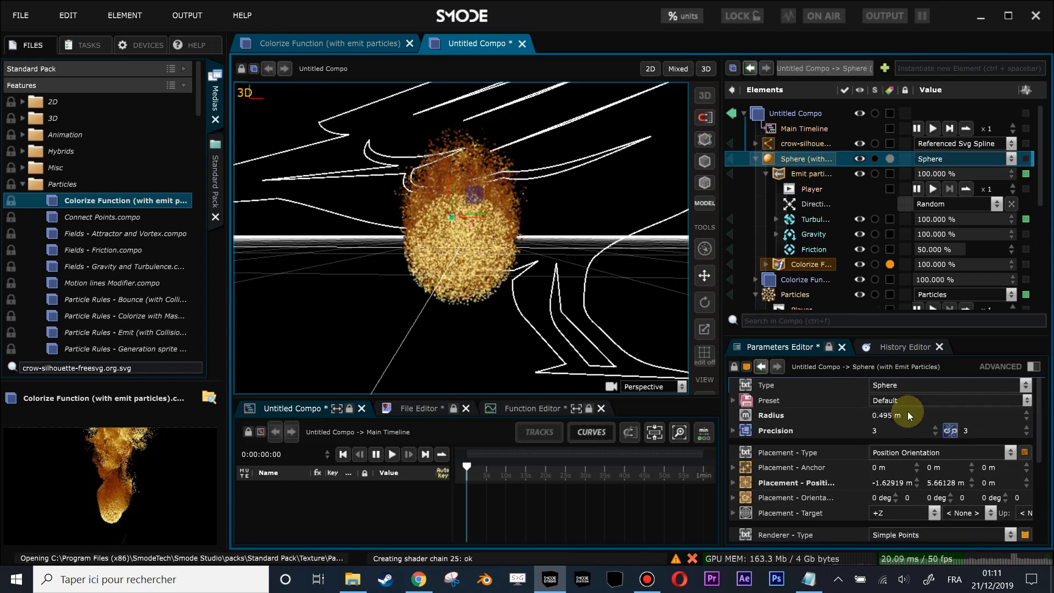
click(771, 419)
right_click(771, 419)
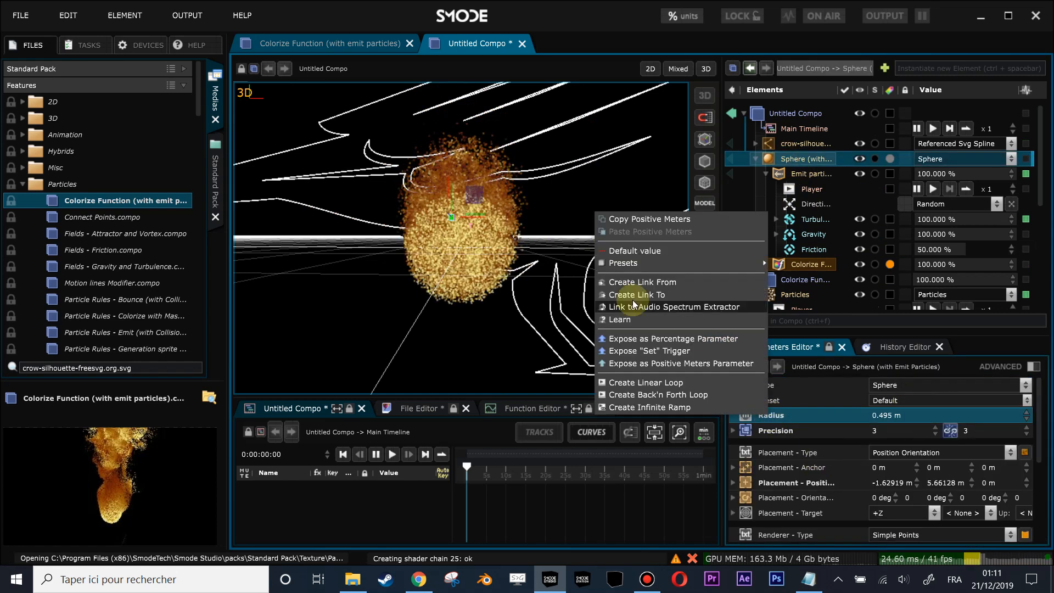
click(634, 219)
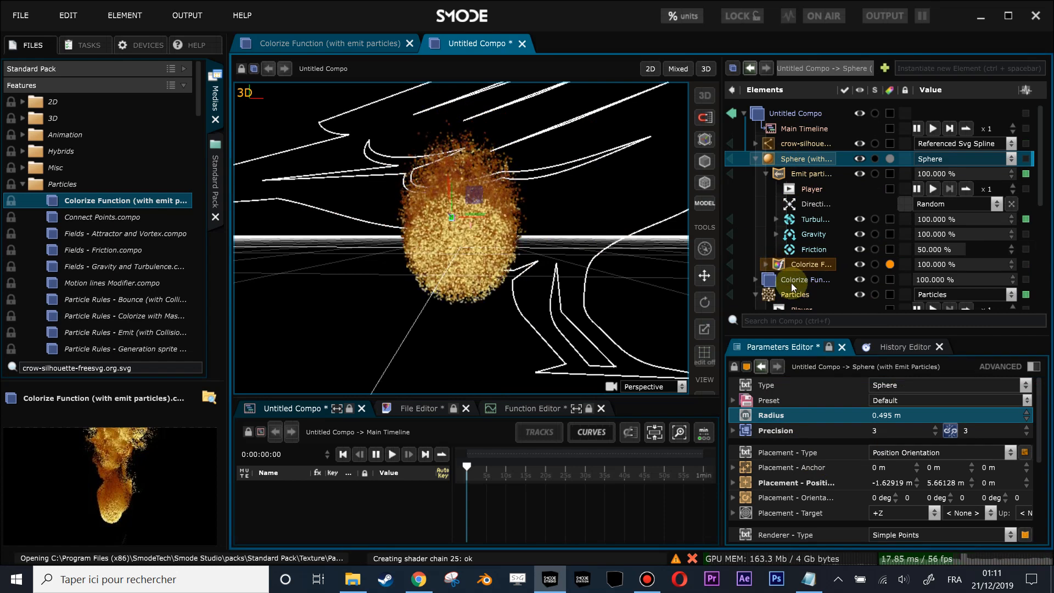
scroll(799, 281, down, 1)
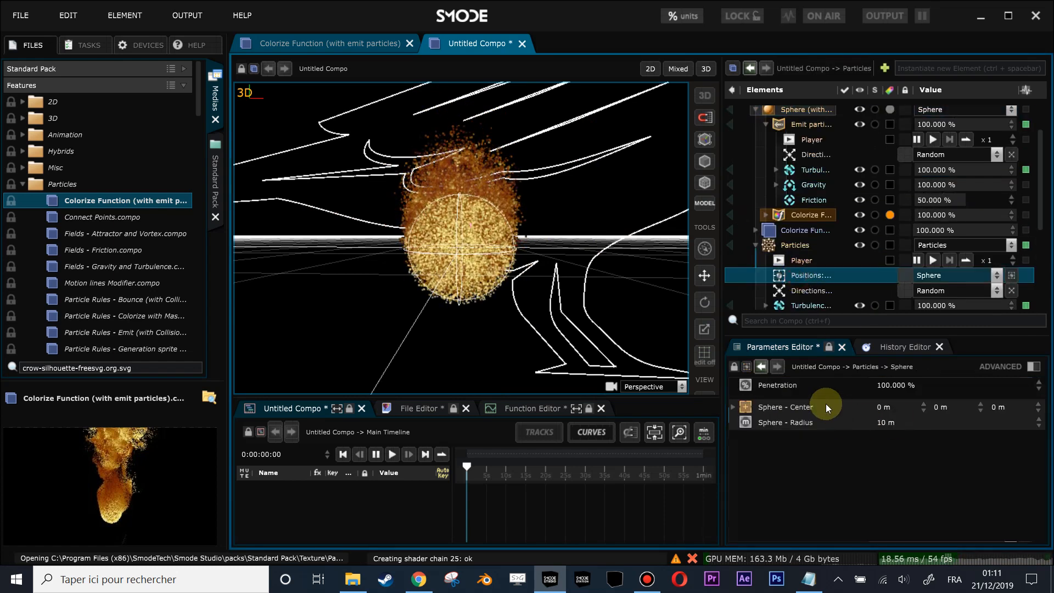
right_click(795, 409)
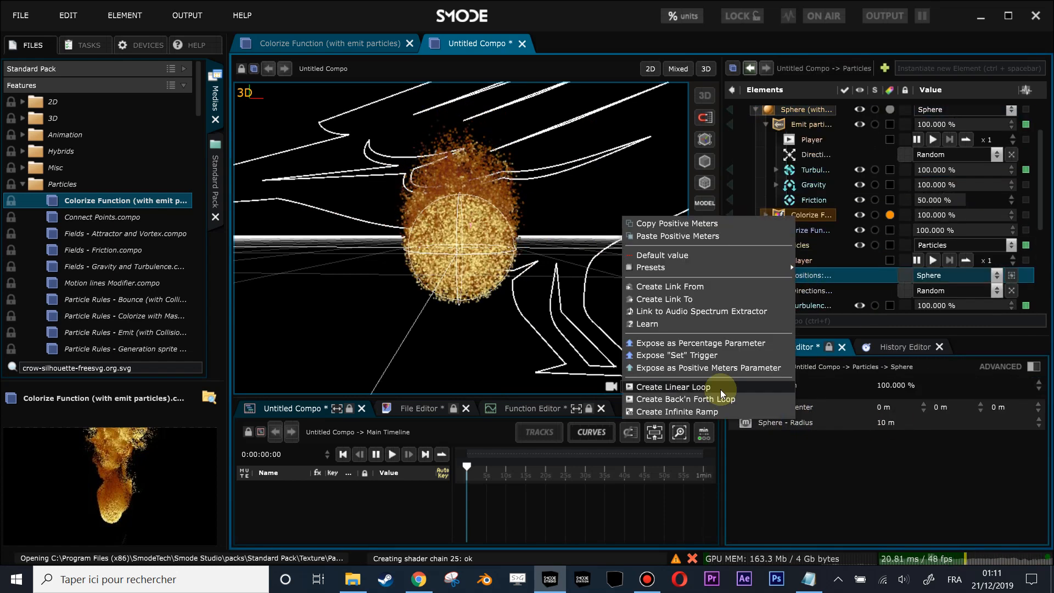
click(683, 236)
scroll(475, 234, up, 3)
scroll(475, 234, up, 5)
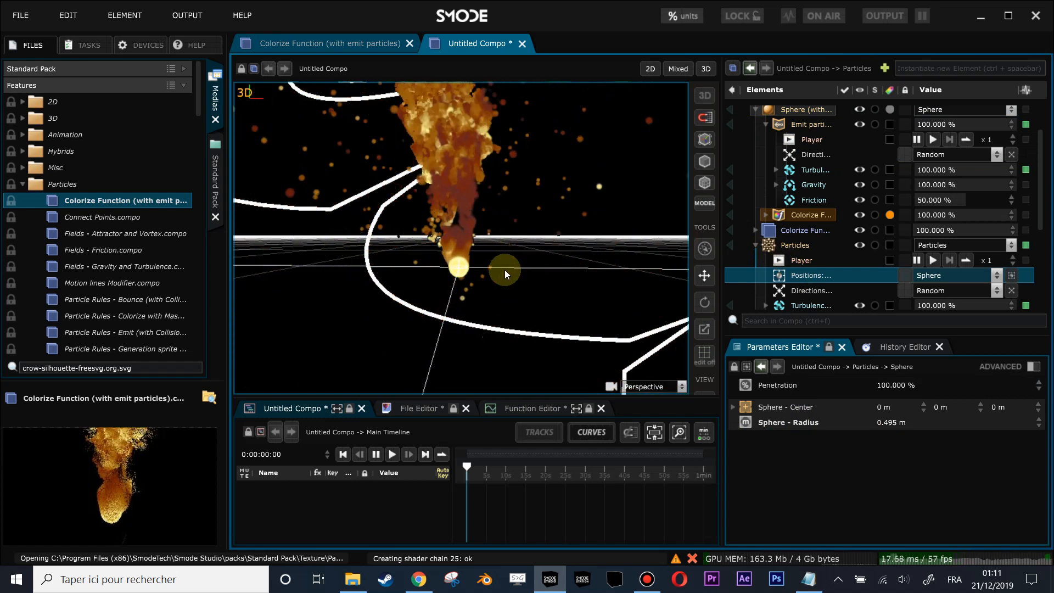
- Move the Particles layer along the X axis so its emission sits beside the original sphere's plume
drag(493, 251, 503, 304)
click(792, 260)
click(794, 274)
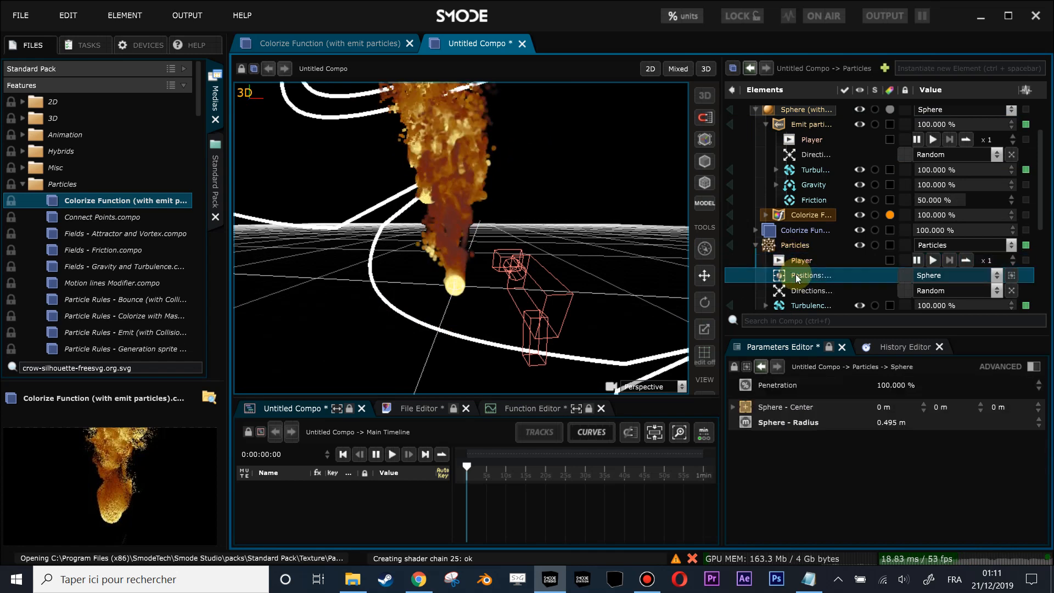
drag(482, 261, 508, 279)
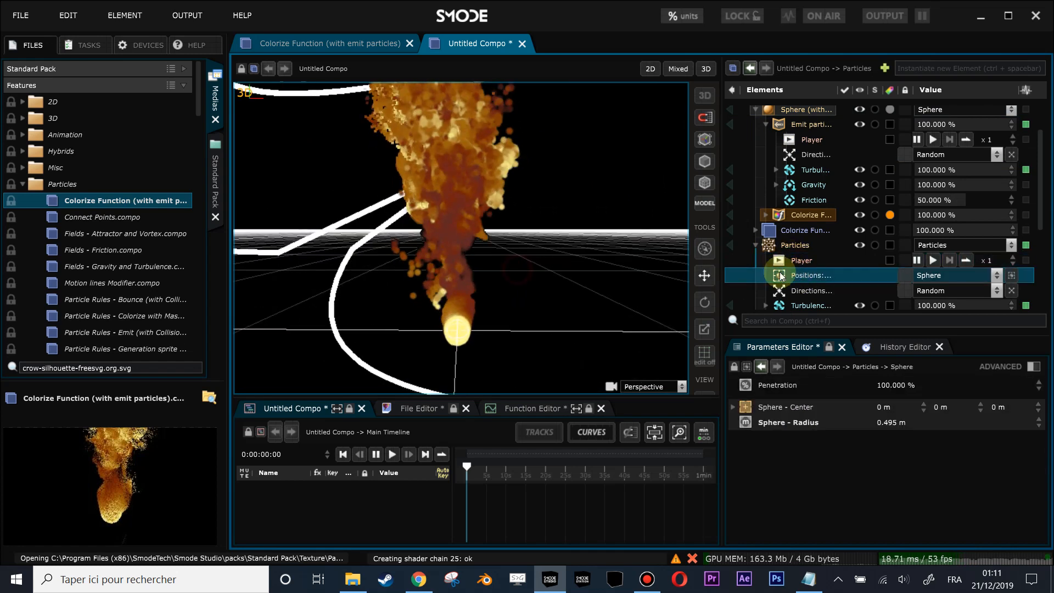
click(780, 245)
drag(483, 312, 560, 312)
scroll(571, 281, down, 3)
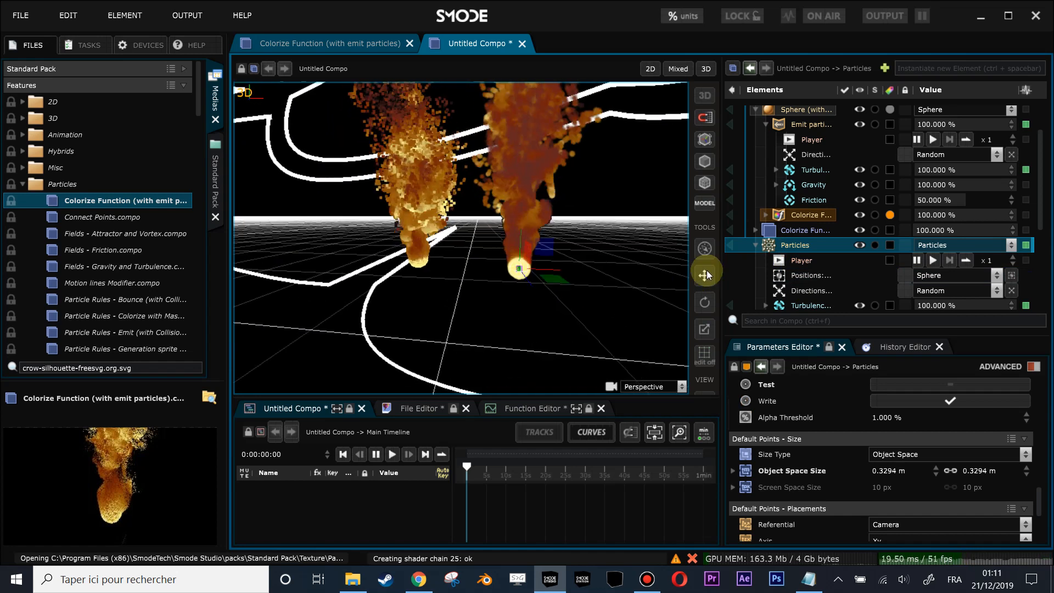
- Set the position generator's sphere center to 3.36 m on the first axis, offsetting the emission from the Particles layer's origin
click(788, 276)
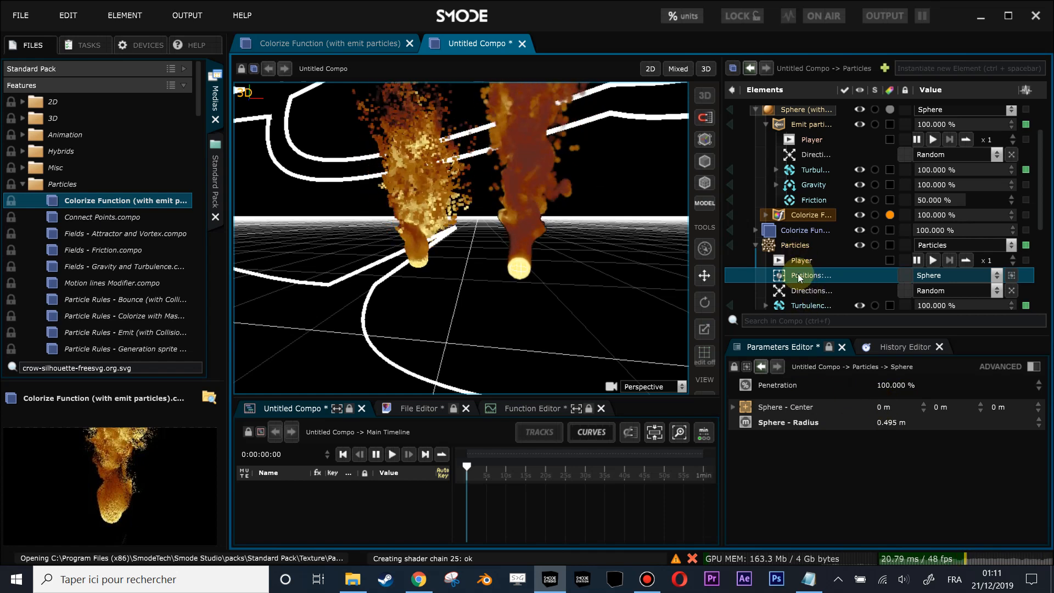
click(788, 245)
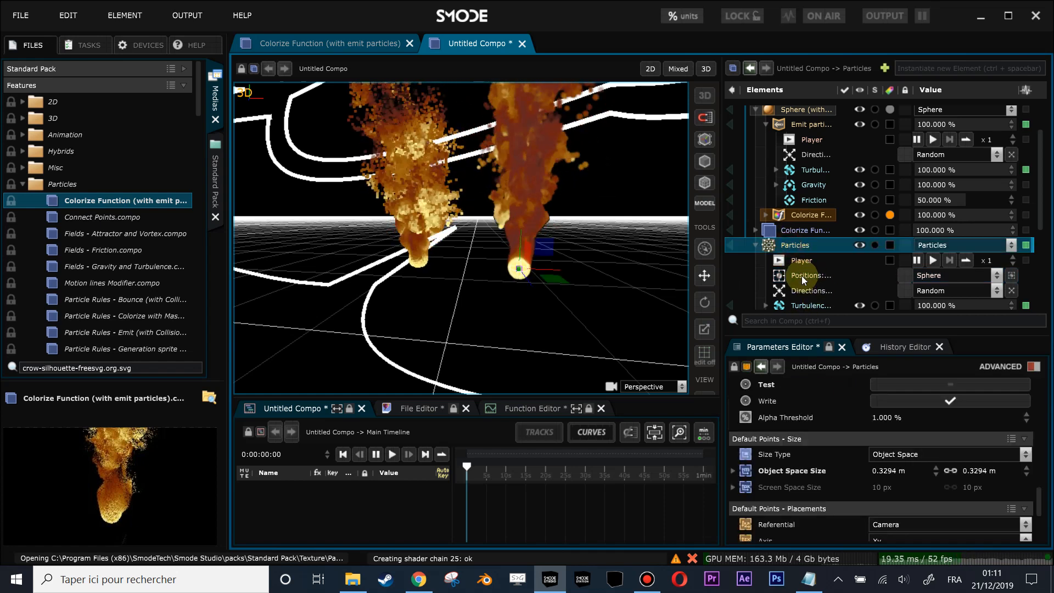
click(801, 275)
drag(886, 407, 886, 472)
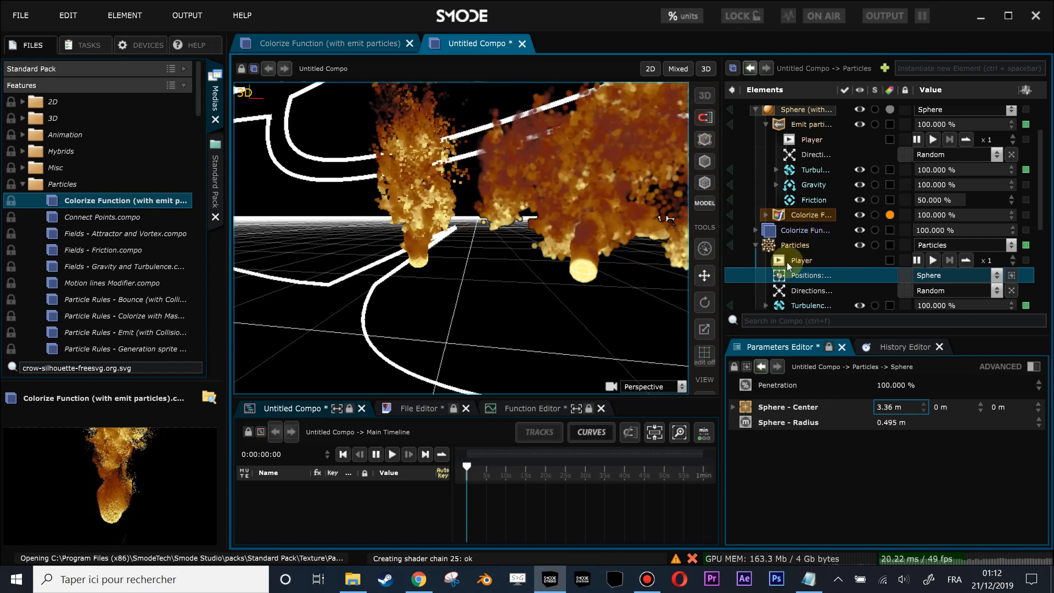
click(759, 247)
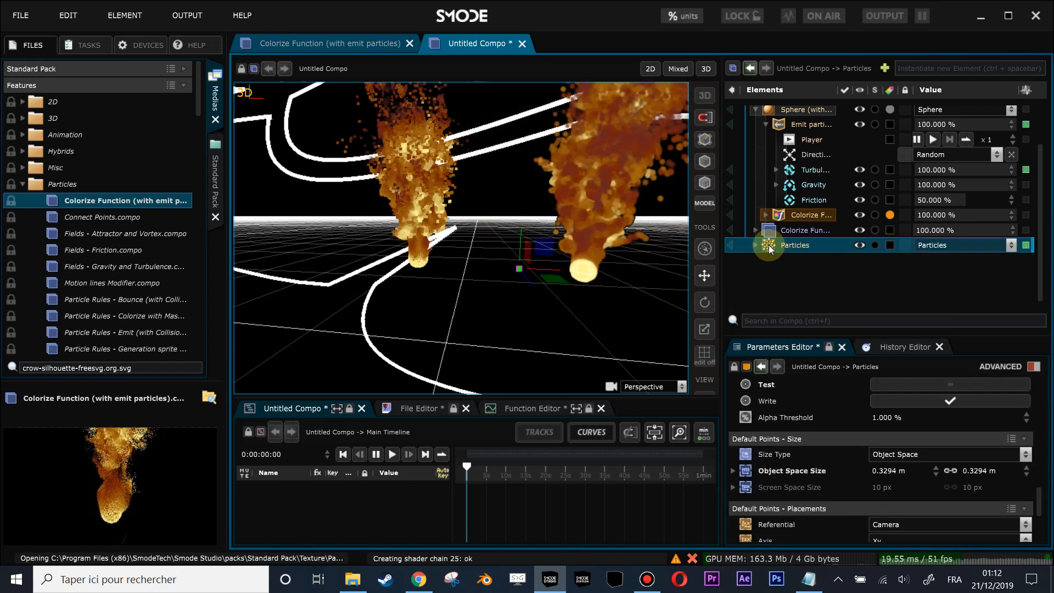
click(758, 246)
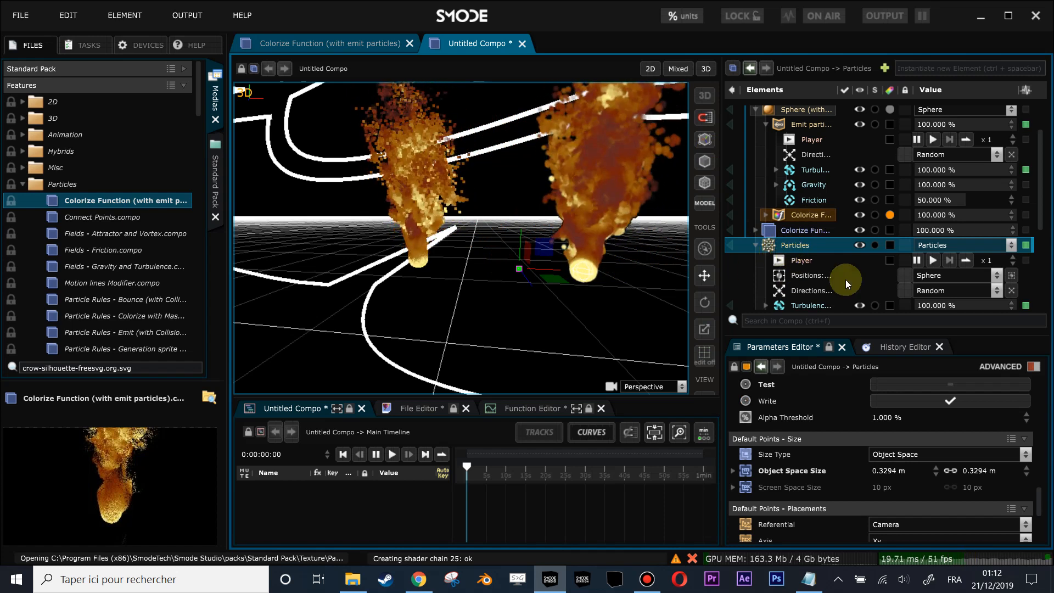
- Hide the Particles layer, then enlarge the element tree area and collapse the layer's contents
scroll(784, 143, up, 3)
scroll(801, 215, down, 3)
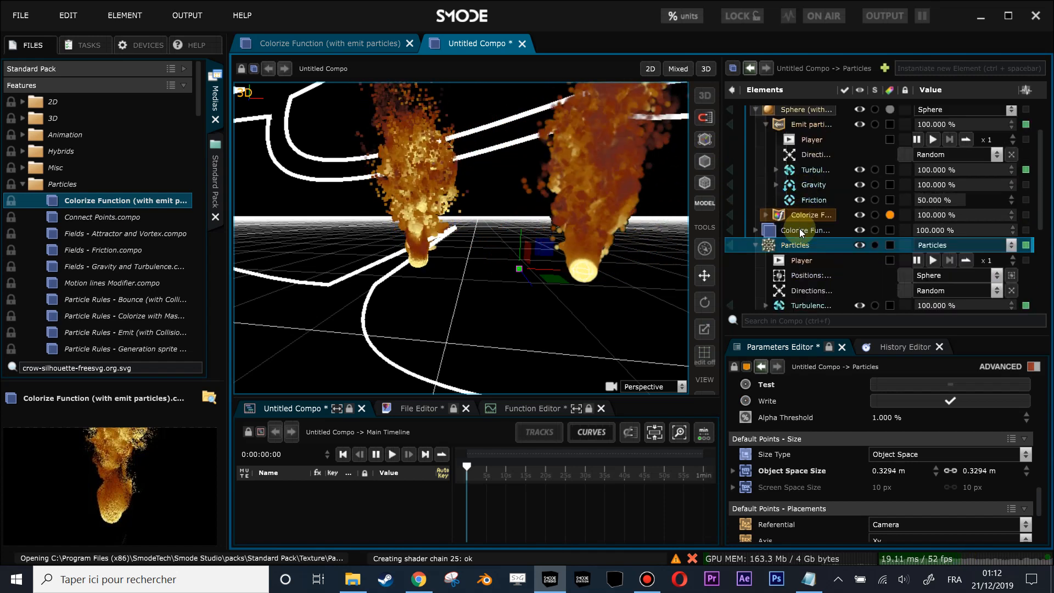
scroll(790, 253, down, 2)
key(h)
click(757, 199)
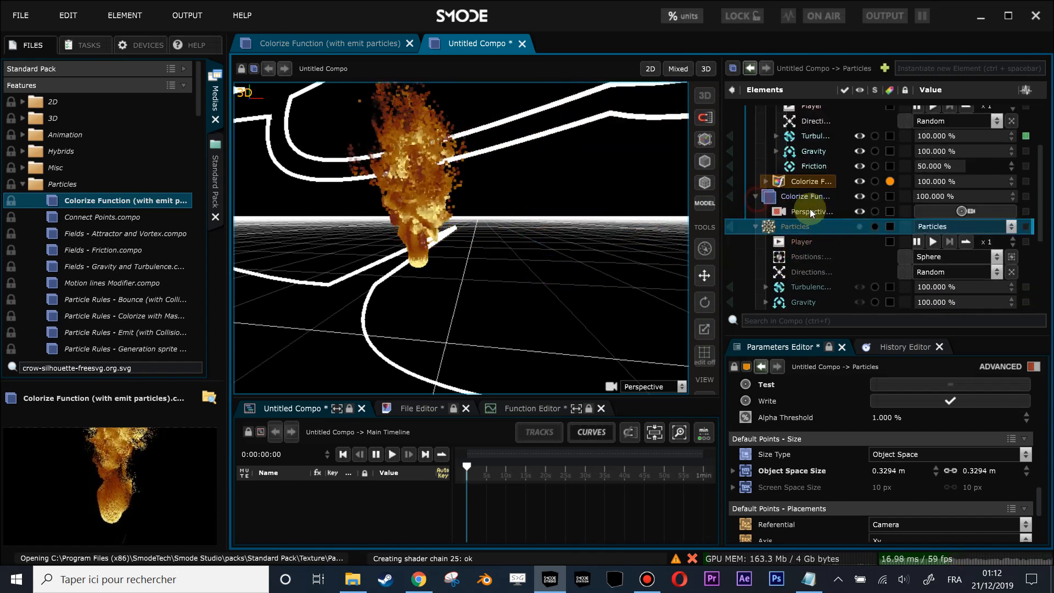
click(757, 195)
click(757, 211)
click(757, 240)
scroll(774, 146, up, 2)
scroll(796, 234, down, 1)
scroll(784, 152, up, 1)
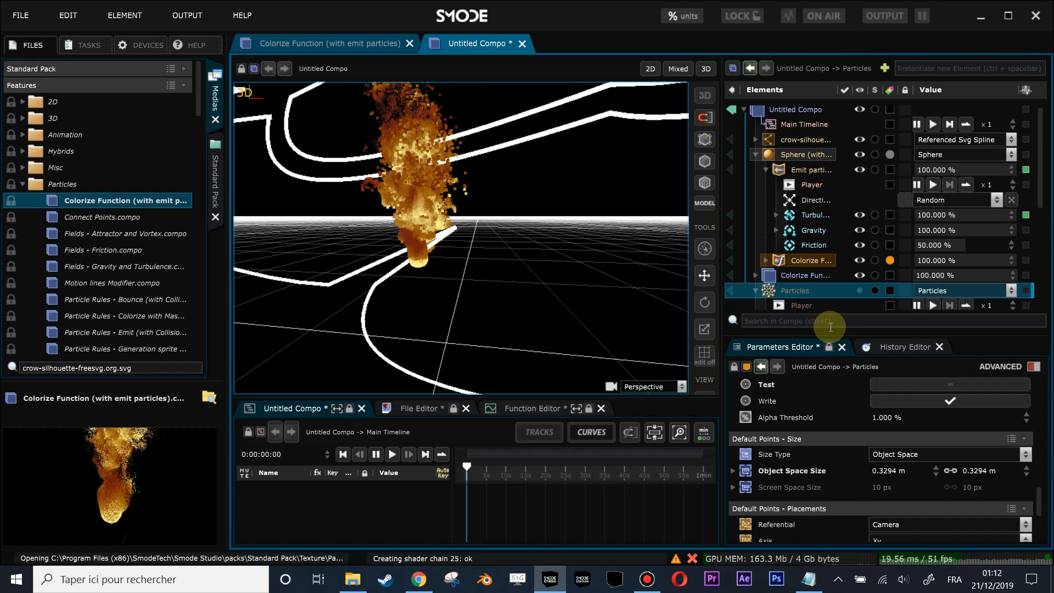
drag(833, 334, 841, 427)
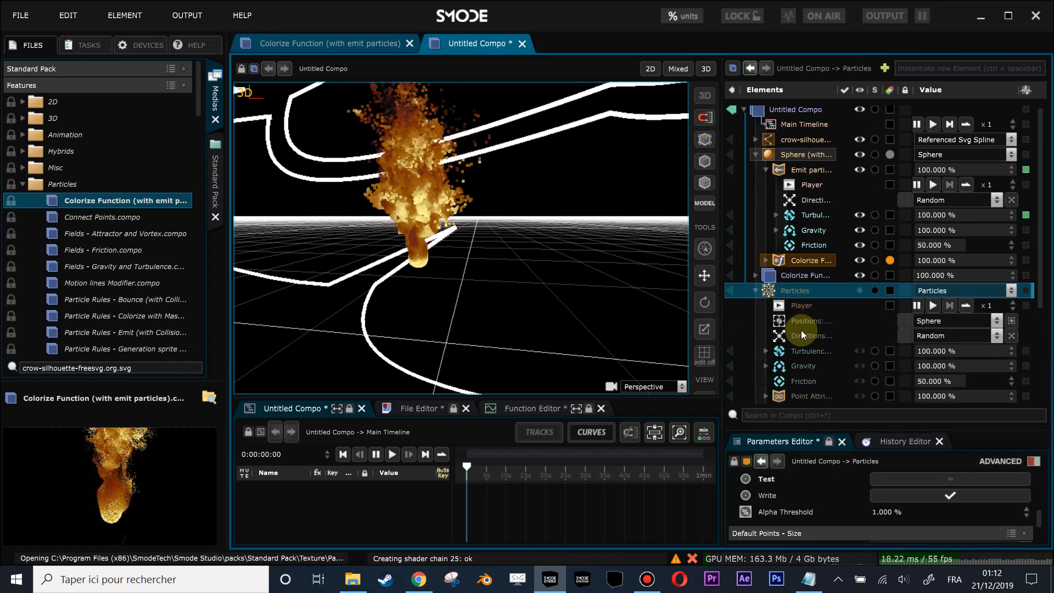
click(756, 291)
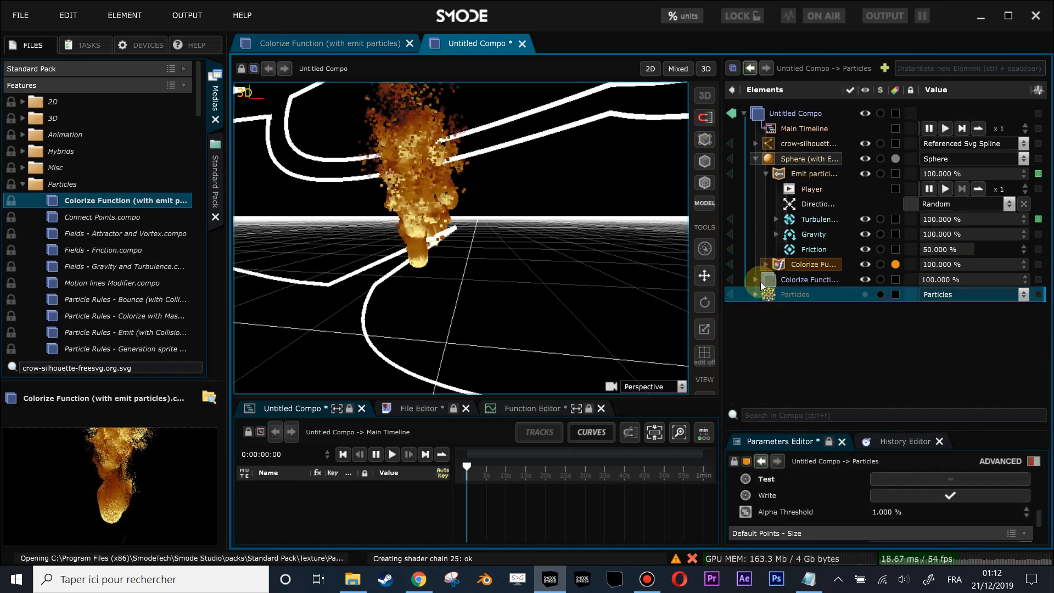
- Add a 3D Transform distort modifier above the sphere's particle emitter and set its X translation to about -0.39 m
click(767, 173)
click(769, 159)
right_click(769, 159)
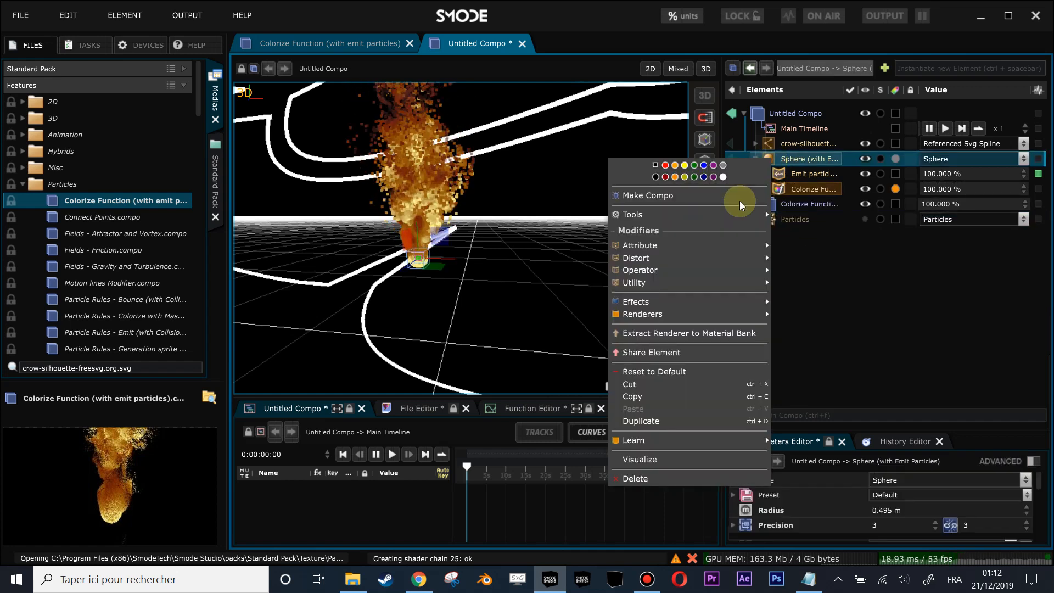
mouse_move(664, 246)
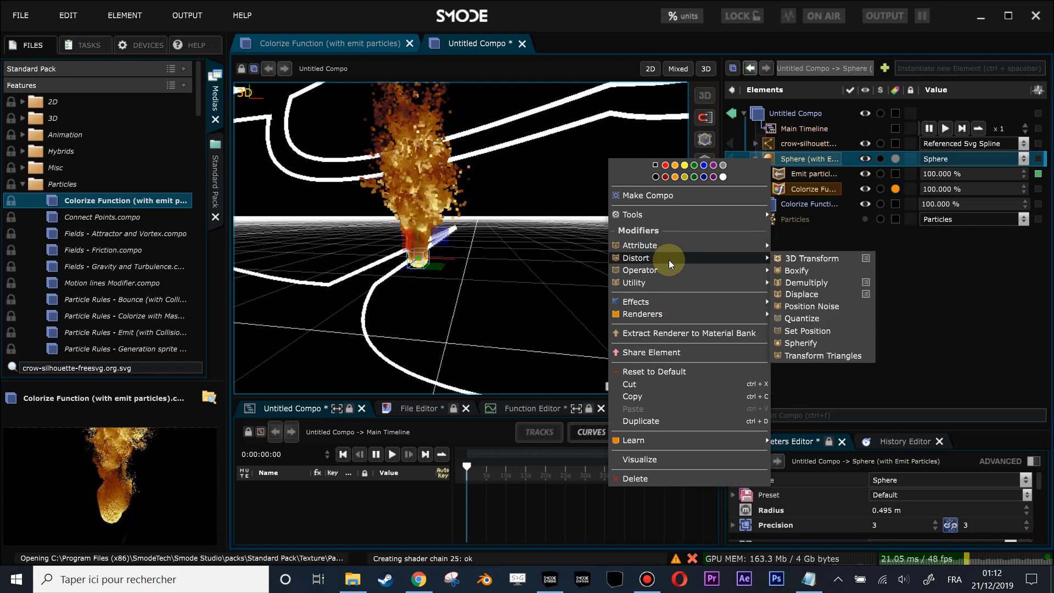
click(800, 257)
drag(781, 207, 782, 172)
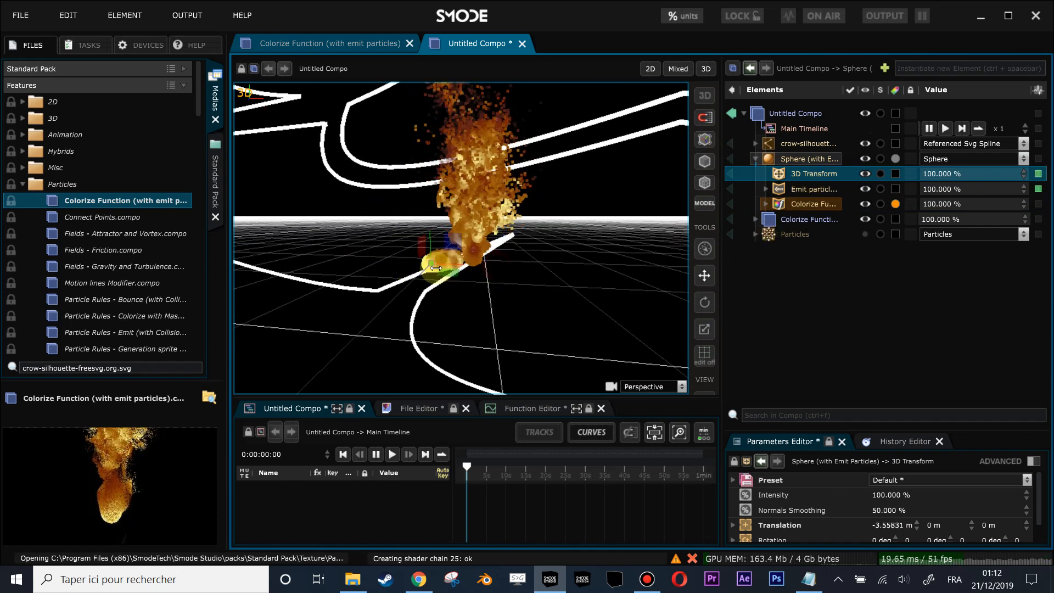
drag(404, 267, 516, 254)
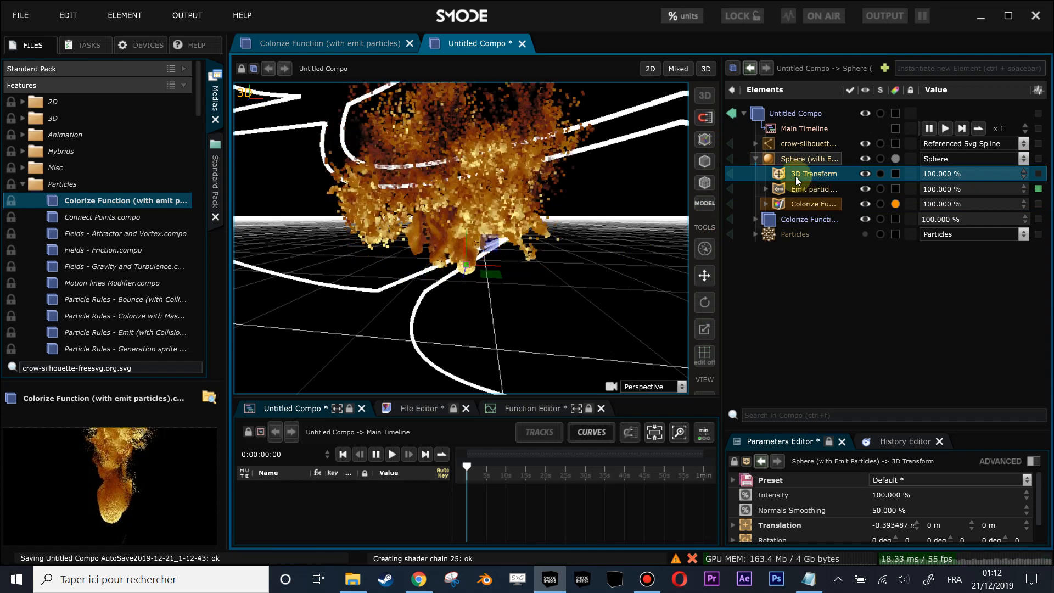
- Compare the parameters of the Particles layer's position generator with those of the sphere's 3D Transform
click(756, 233)
click(802, 265)
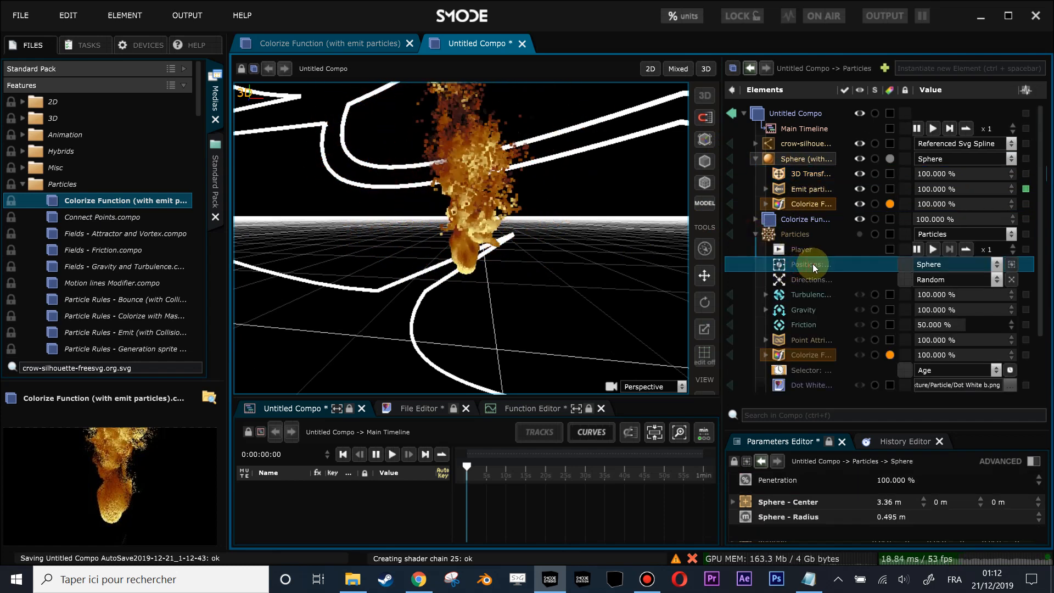
click(796, 174)
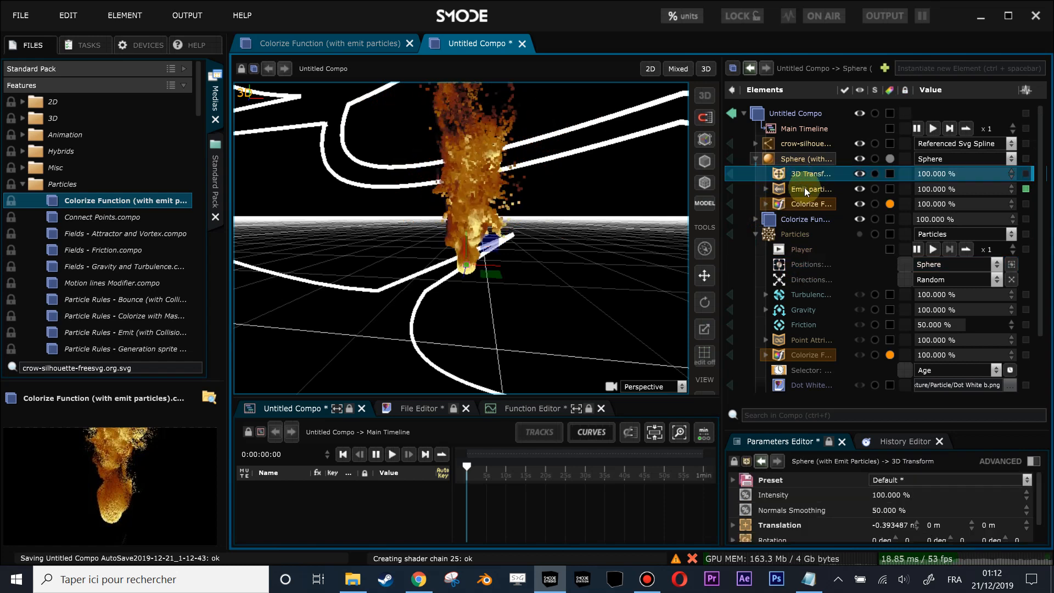
click(806, 265)
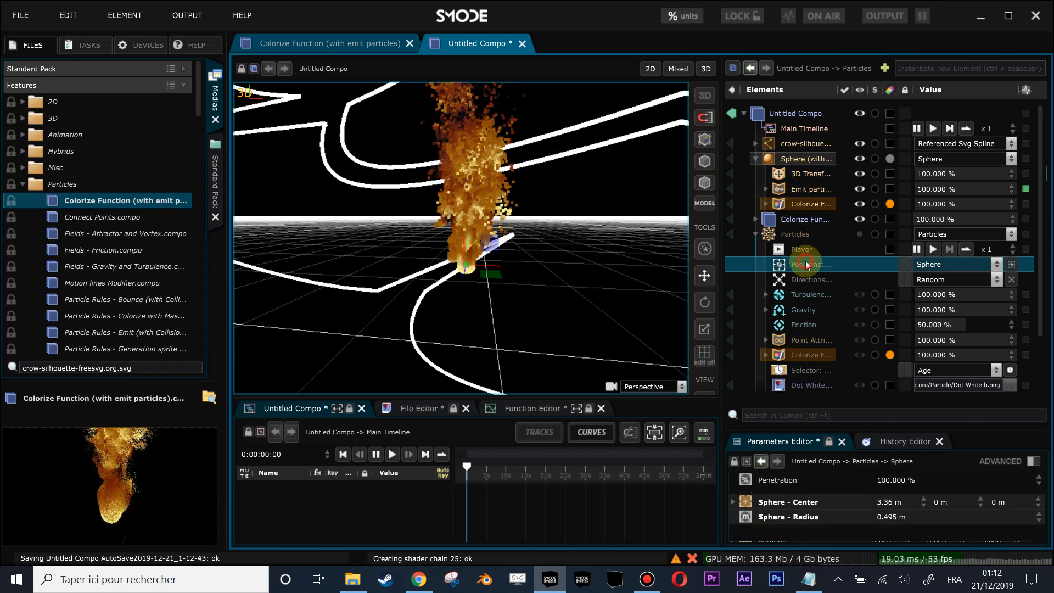
click(756, 234)
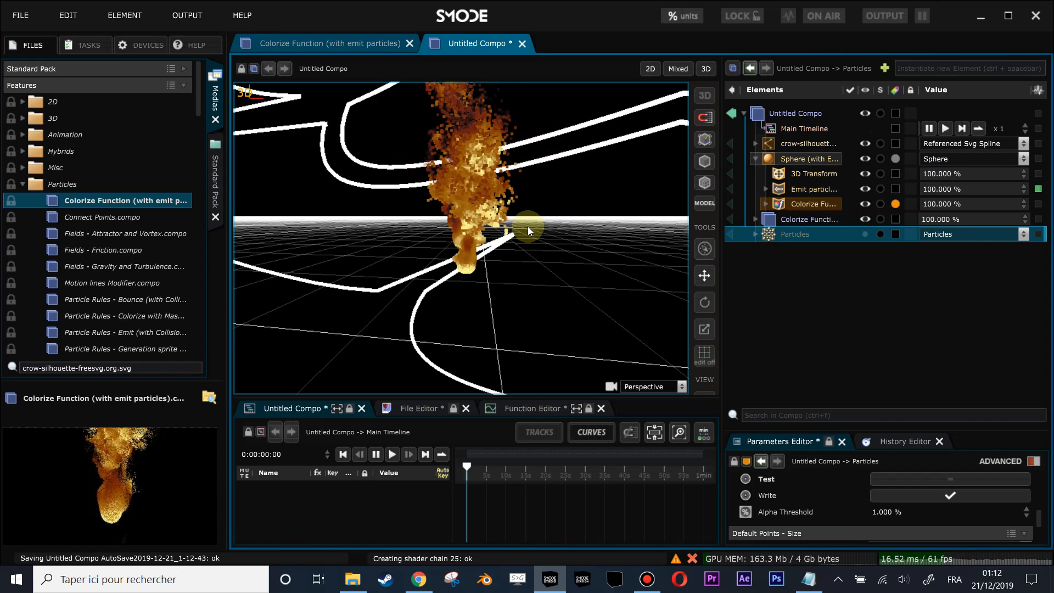
- Hide the original sphere with its emitter and show the Particles layer again
scroll(532, 229, down, 1)
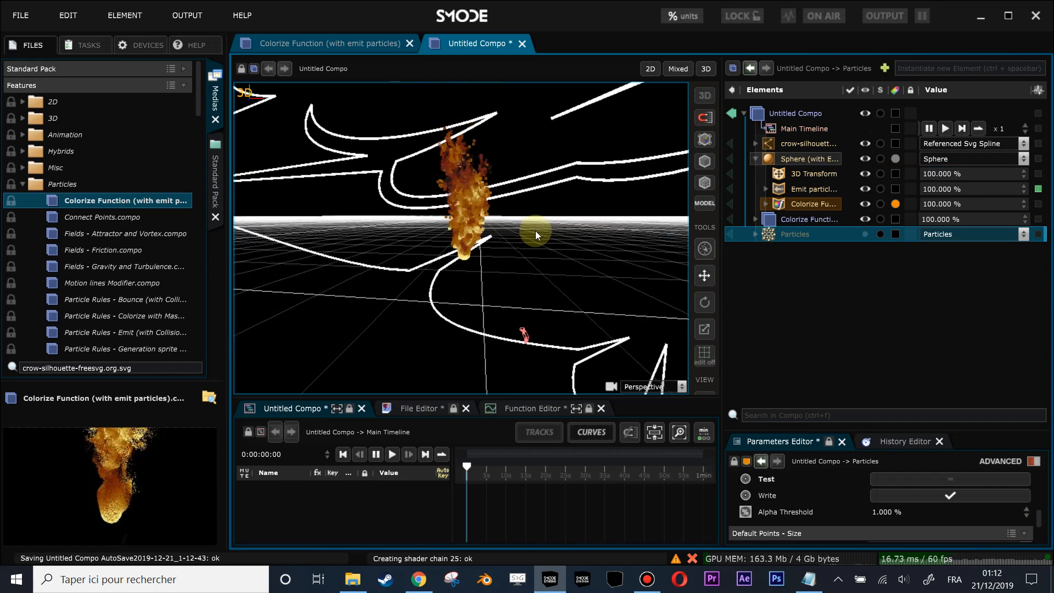
scroll(536, 231, down, 1)
scroll(536, 231, down, 2)
drag(536, 230, 413, 278)
scroll(520, 265, up, 3)
drag(448, 214, 554, 184)
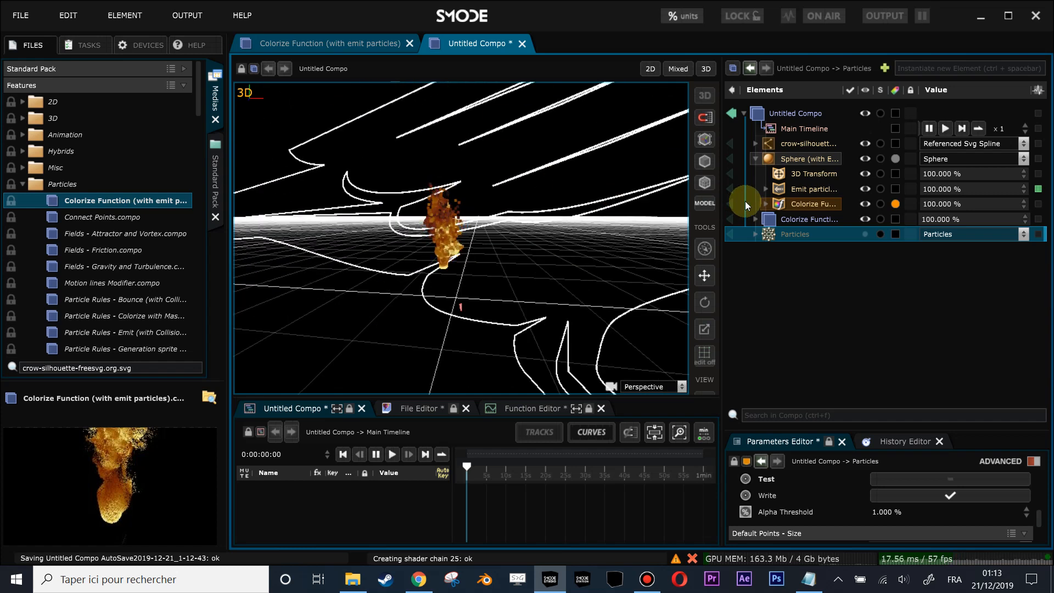
click(755, 159)
click(864, 189)
drag(631, 230, 687, 213)
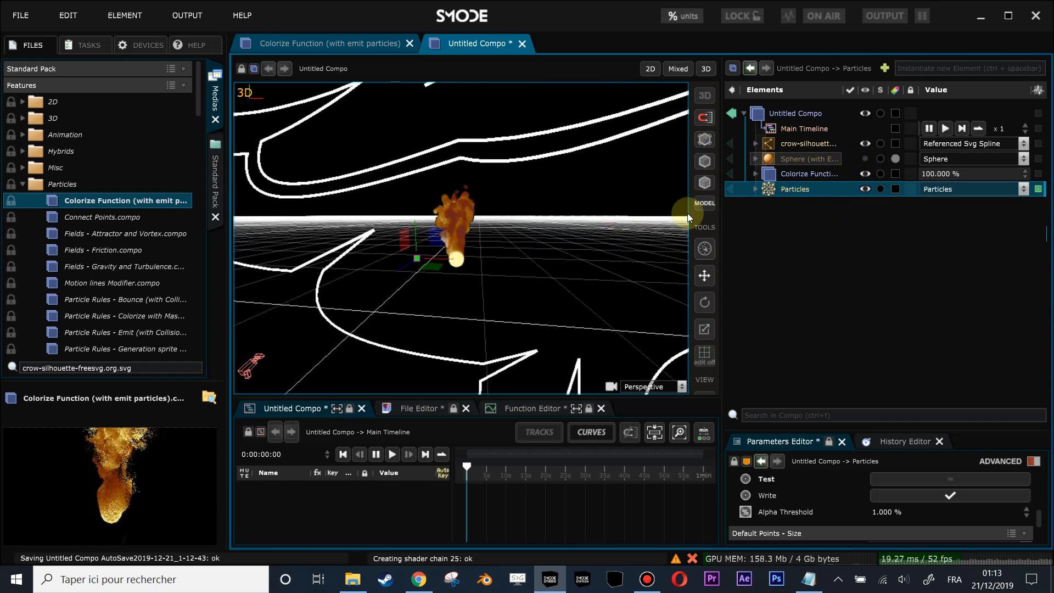
- Expand the Particles layer and open its position generator's parameters
click(755, 189)
click(811, 218)
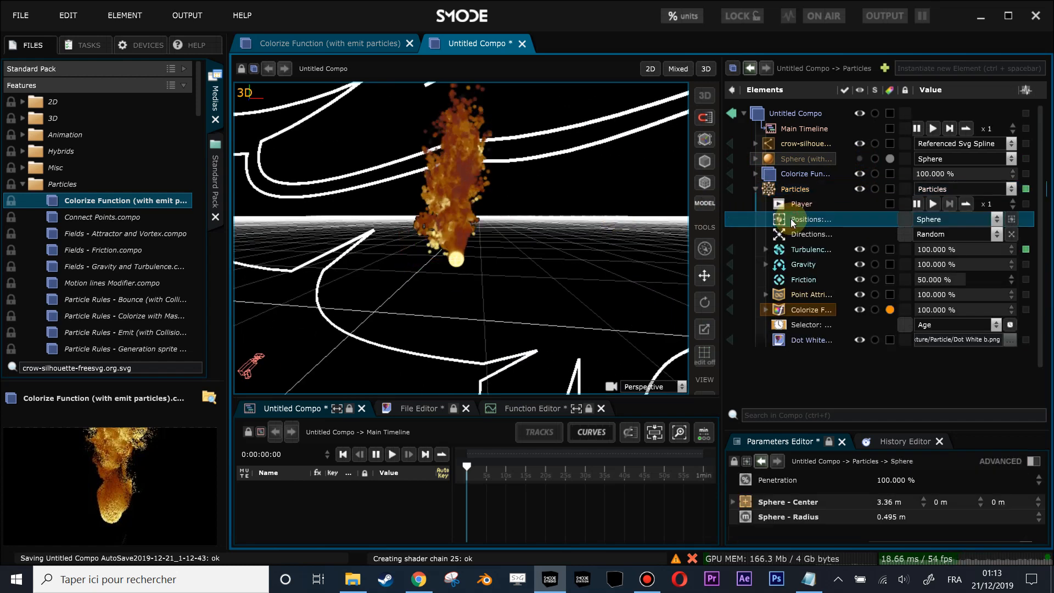
scroll(483, 242, down, 3)
- Scale the crow SVG outline down to a placement size of 0.06 on all three axes
click(755, 144)
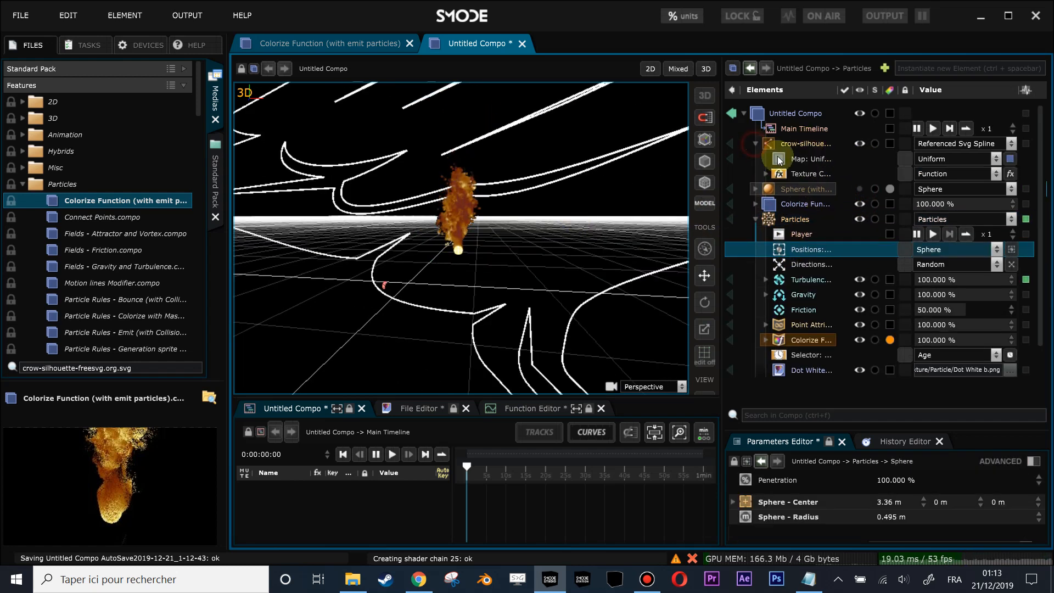
click(773, 144)
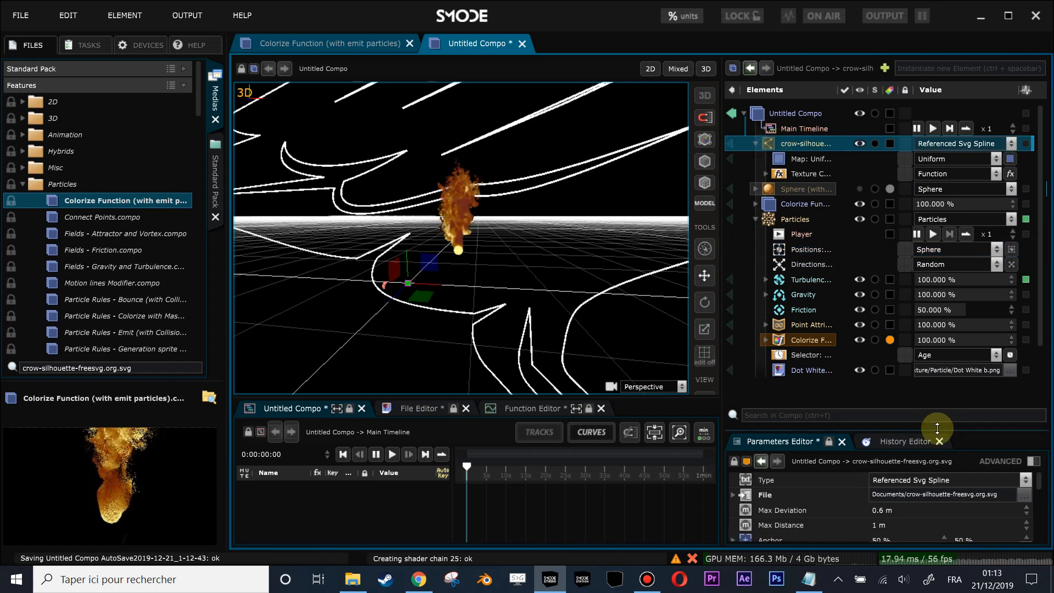
drag(936, 428, 934, 345)
scroll(960, 467, down, 3)
drag(991, 483, 991, 521)
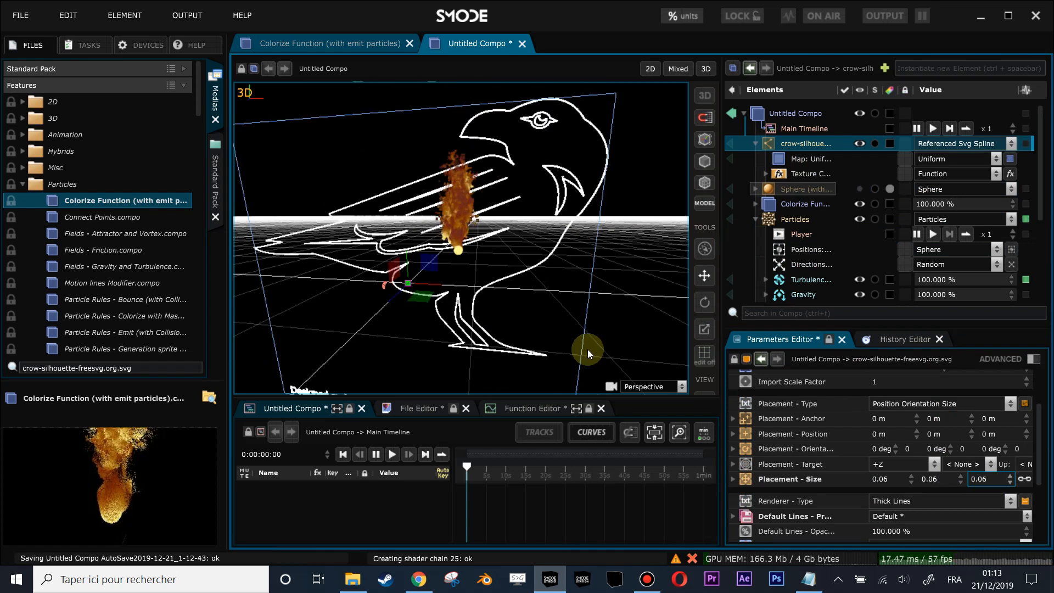
scroll(575, 329, up, 3)
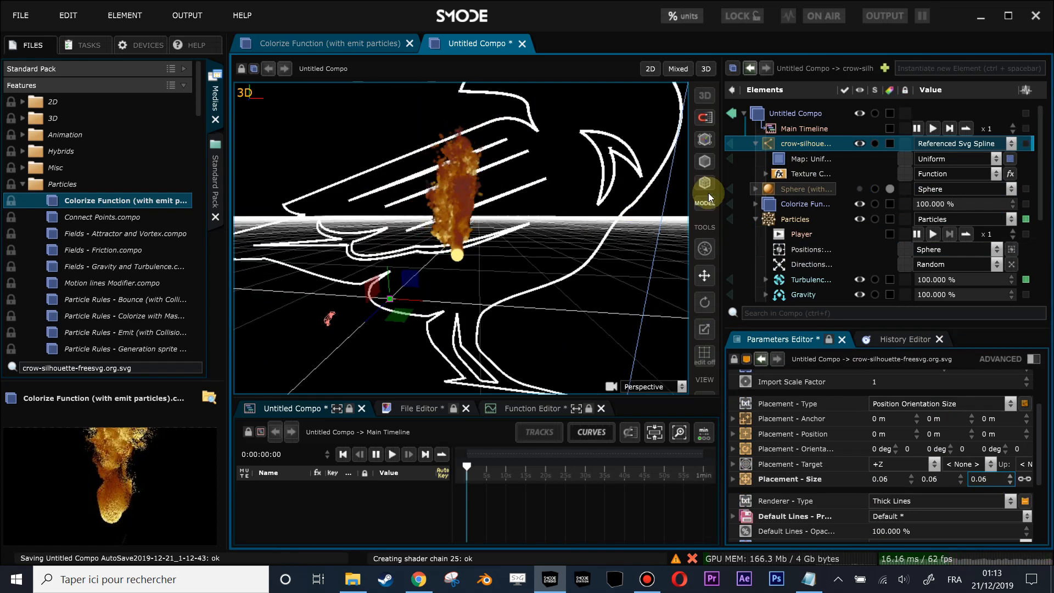
- Add a Path Animation renderer to the crow SVG outline and open its parameters
right_click(780, 146)
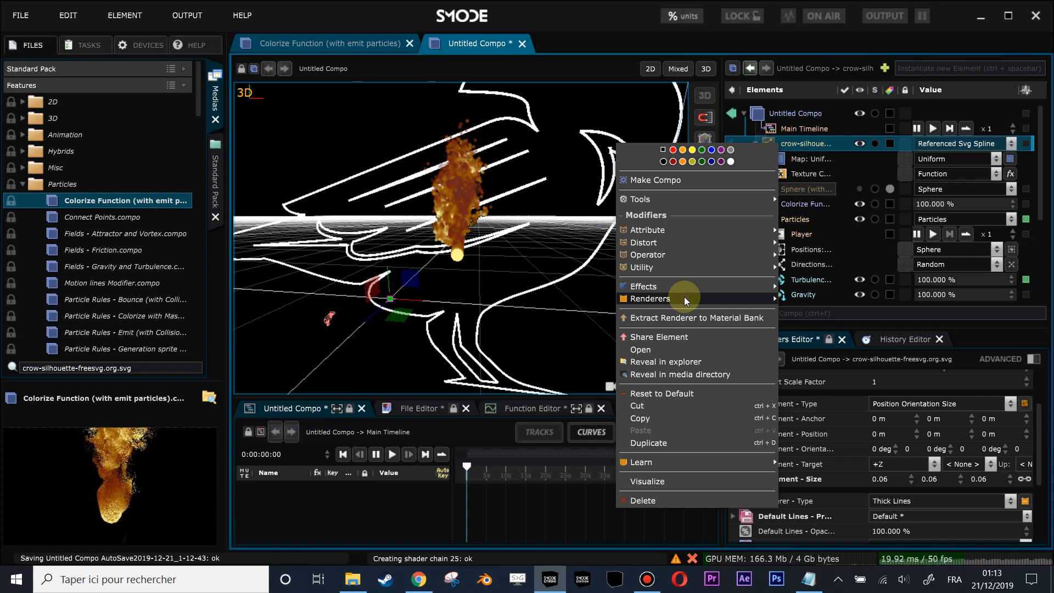
mouse_move(684, 298)
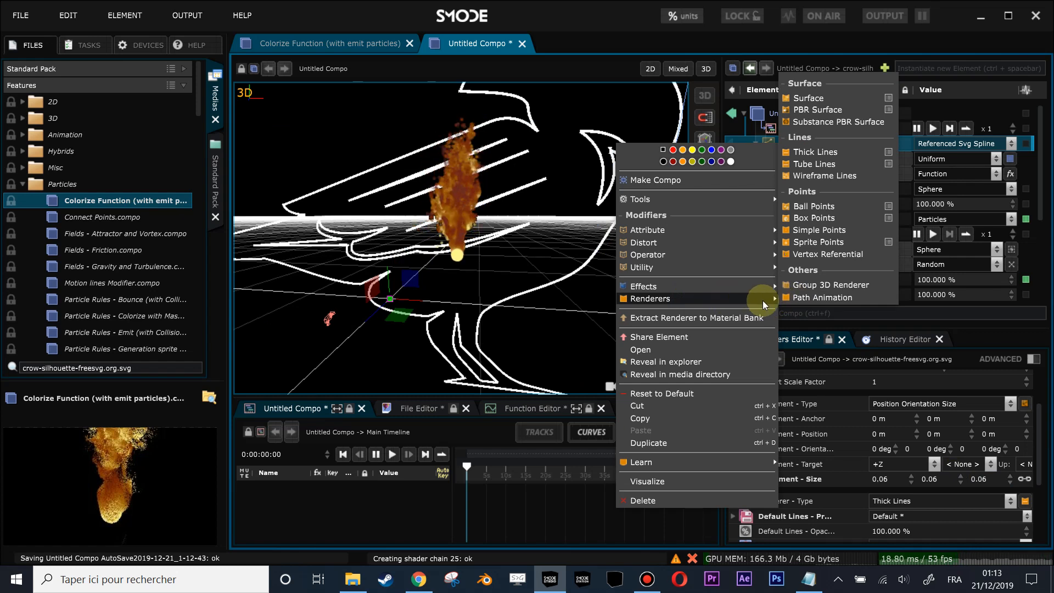
click(792, 298)
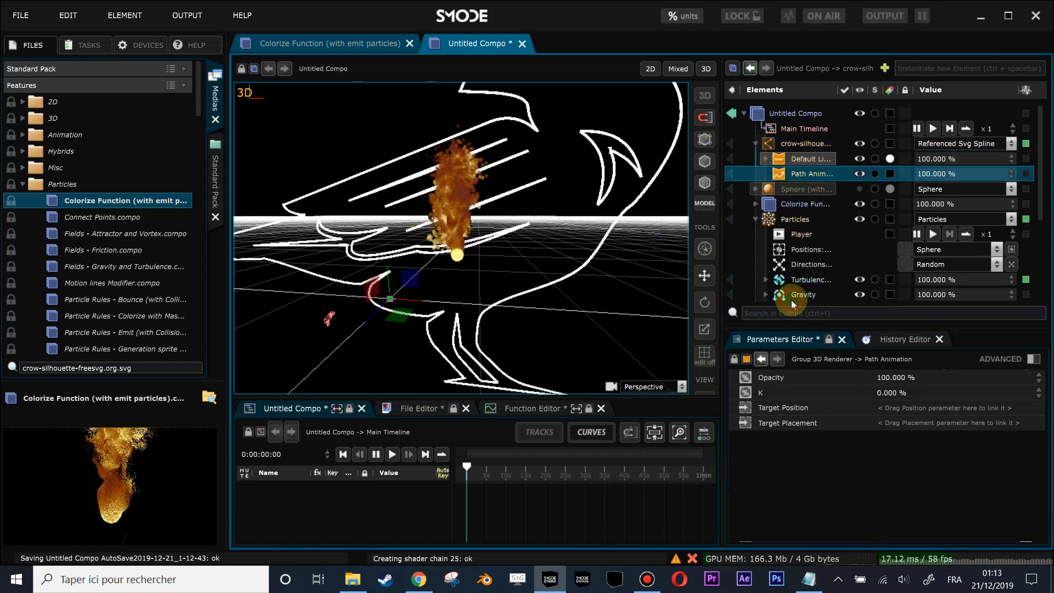
click(782, 159)
click(789, 171)
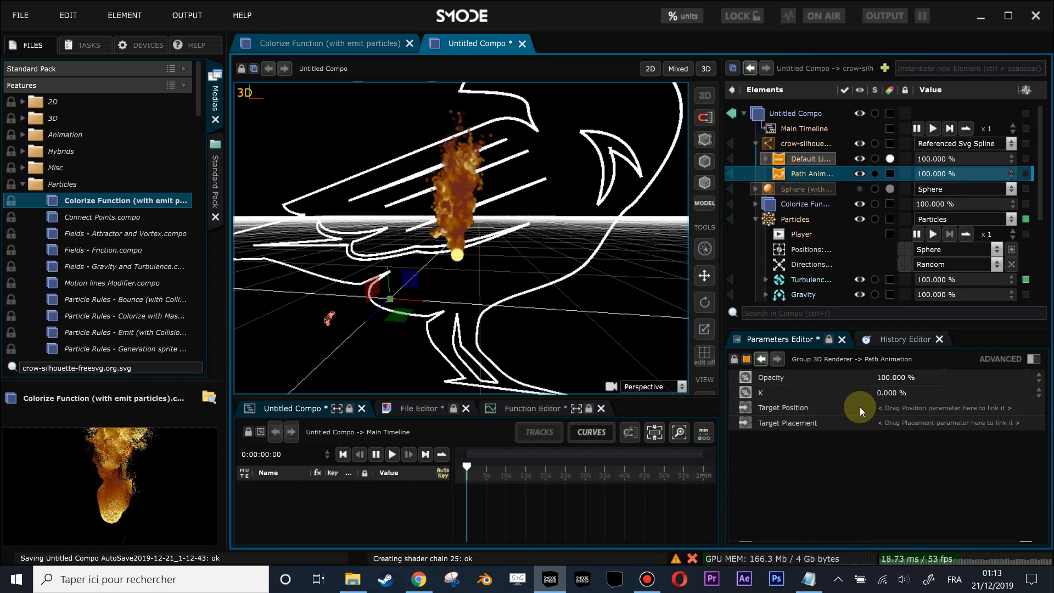
- Make room in the workspace and add a second Parameters Editor showing the Path Animation below the viewport
drag(198, 242, 121, 237)
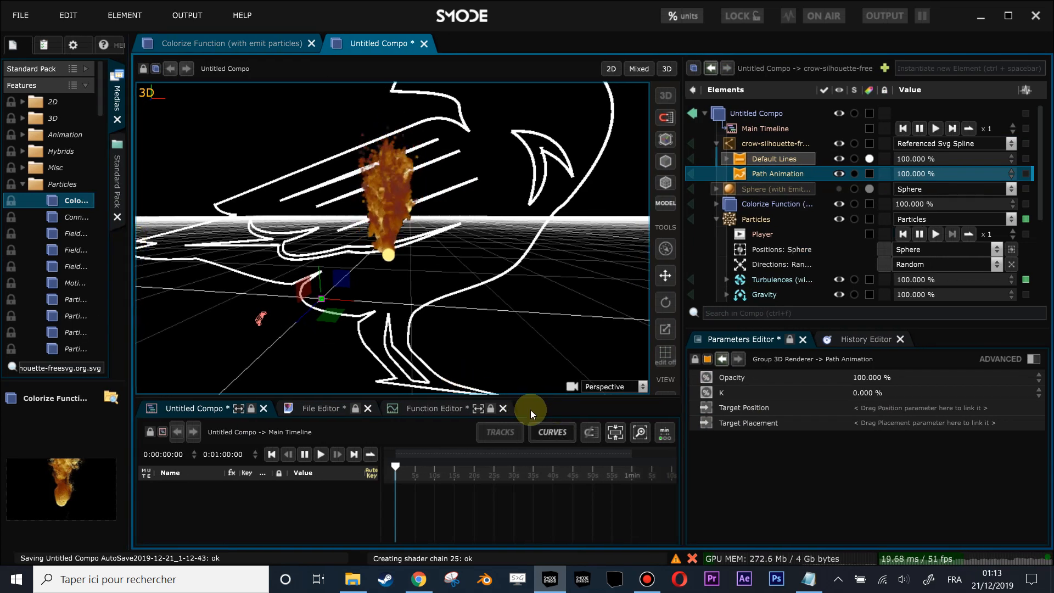
drag(529, 399, 522, 346)
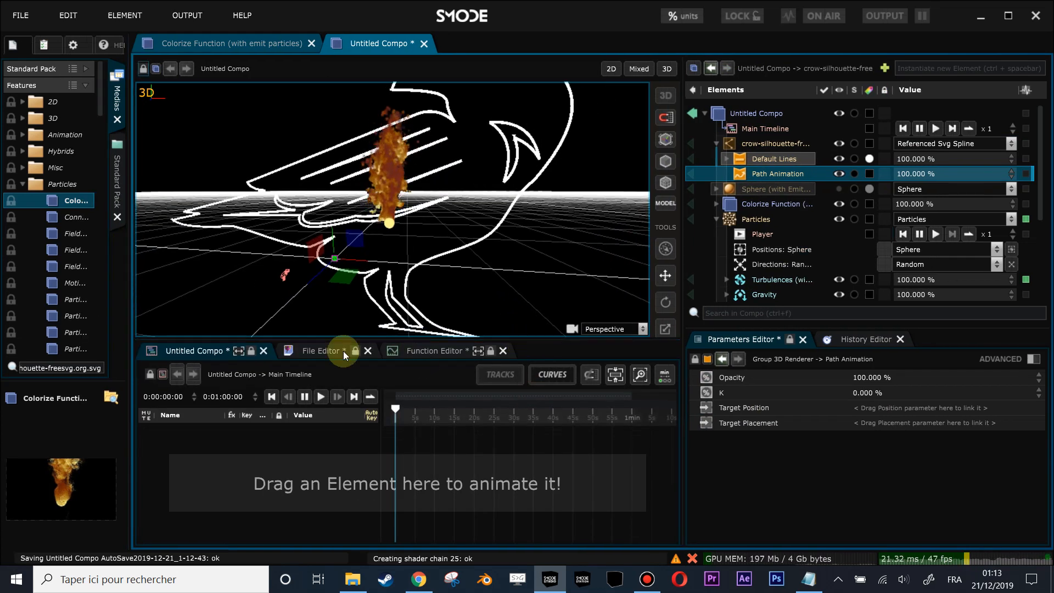
right_click(533, 347)
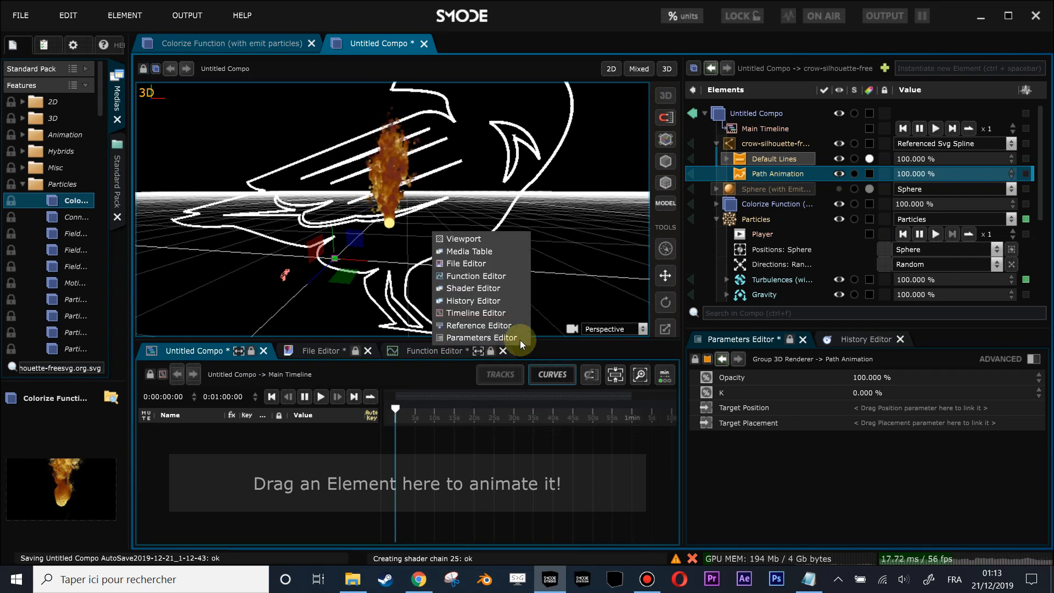
click(512, 338)
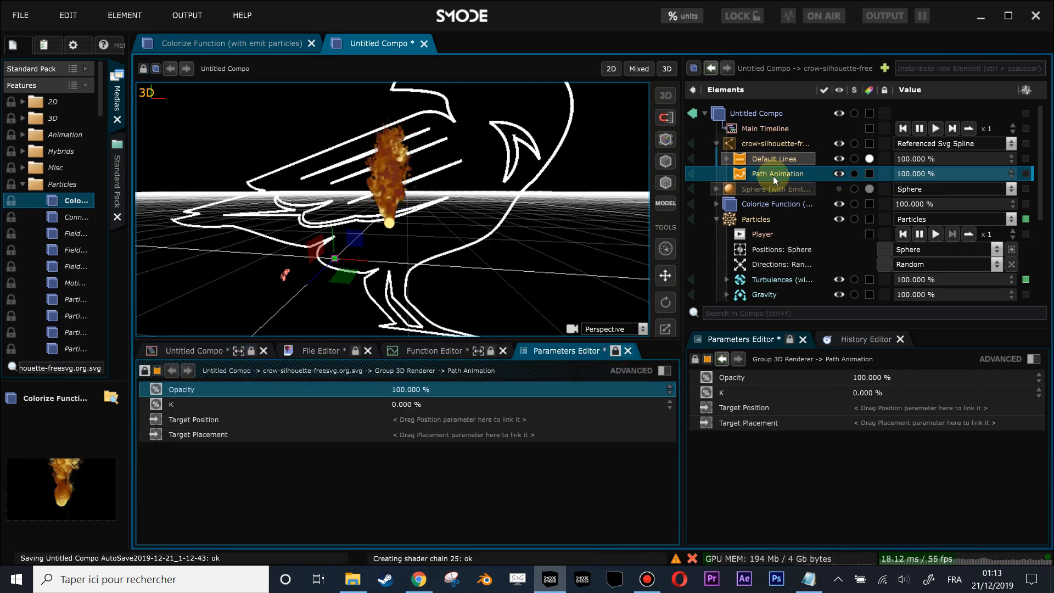
- Link the Path Animation's Target Position to the sphere center of the Particles layer's position generator
click(759, 251)
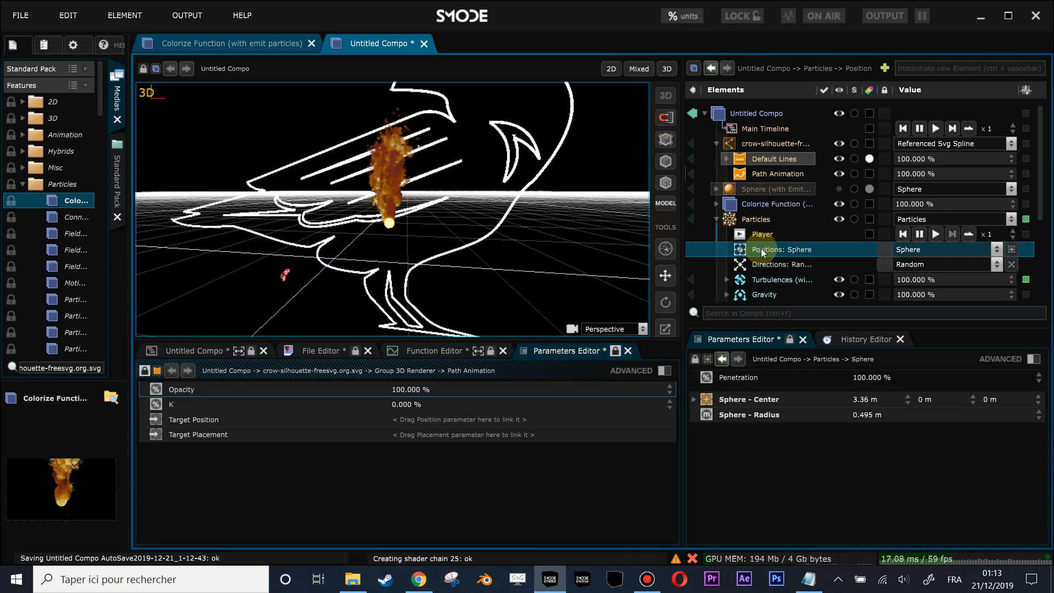
drag(767, 404, 483, 428)
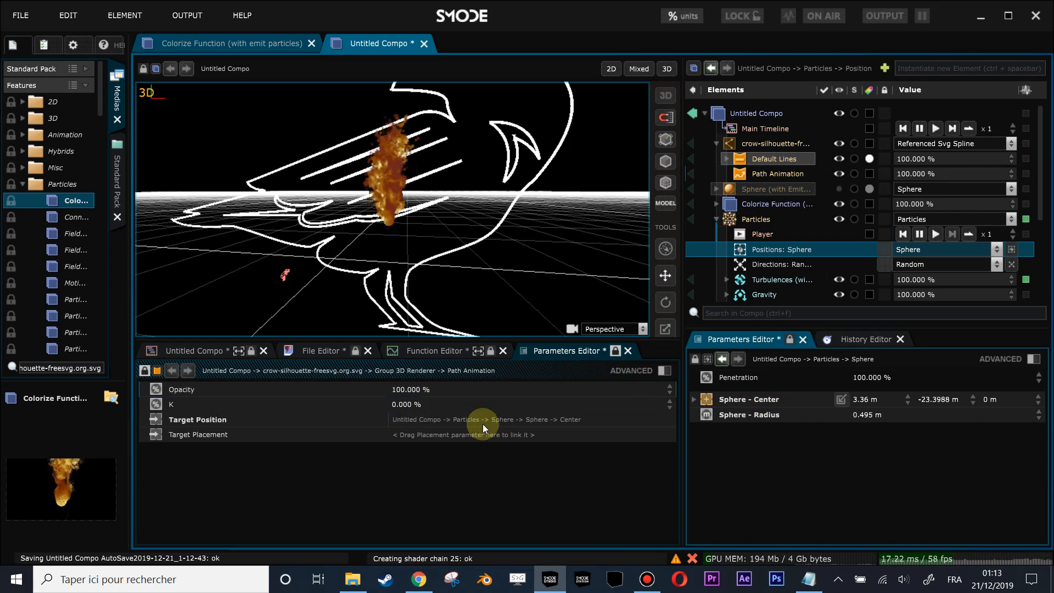
- Move the particle emission along the crow's path by raising the Path Animation's K to 57.272 %
drag(395, 257, 333, 282)
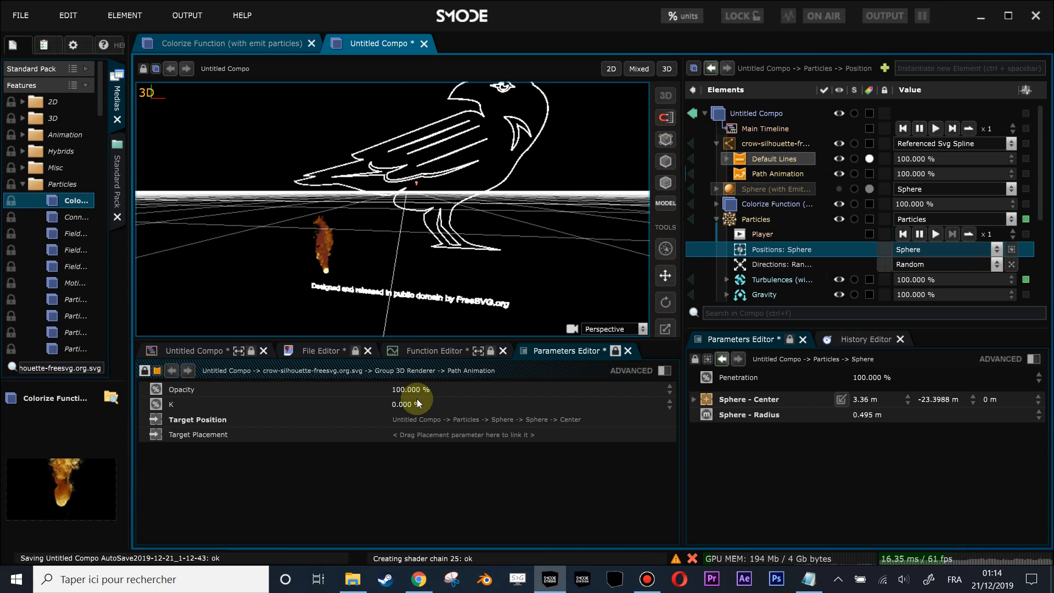
drag(407, 403, 407, 352)
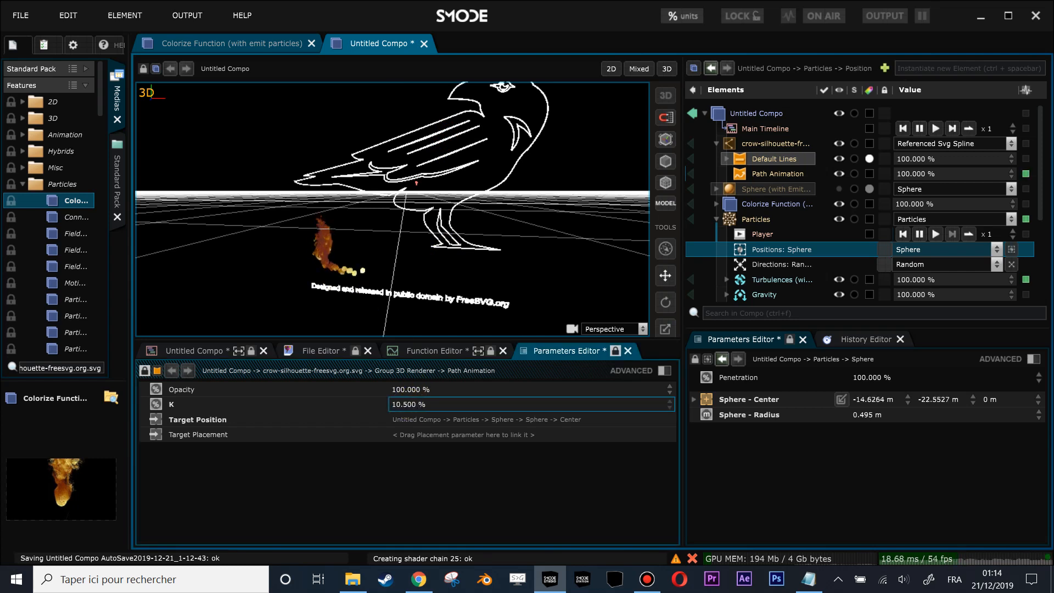
mouse_move(407, 404)
mouse_down()
mouse_move(407, 388)
mouse_move(408, 402)
mouse_up()
drag(409, 290, 445, 369)
click(410, 407)
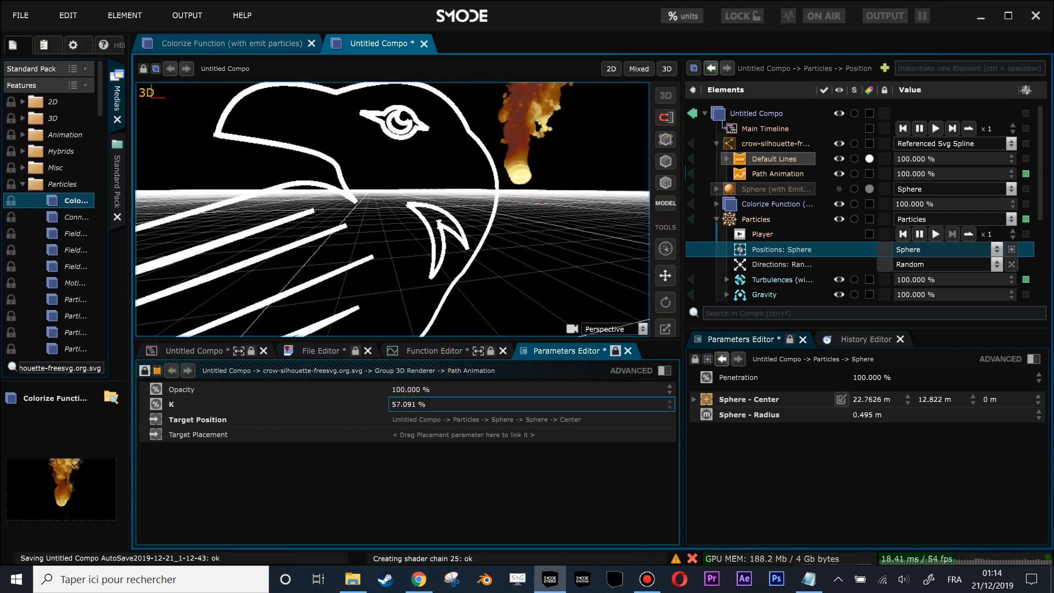
drag(410, 407, 532, 404)
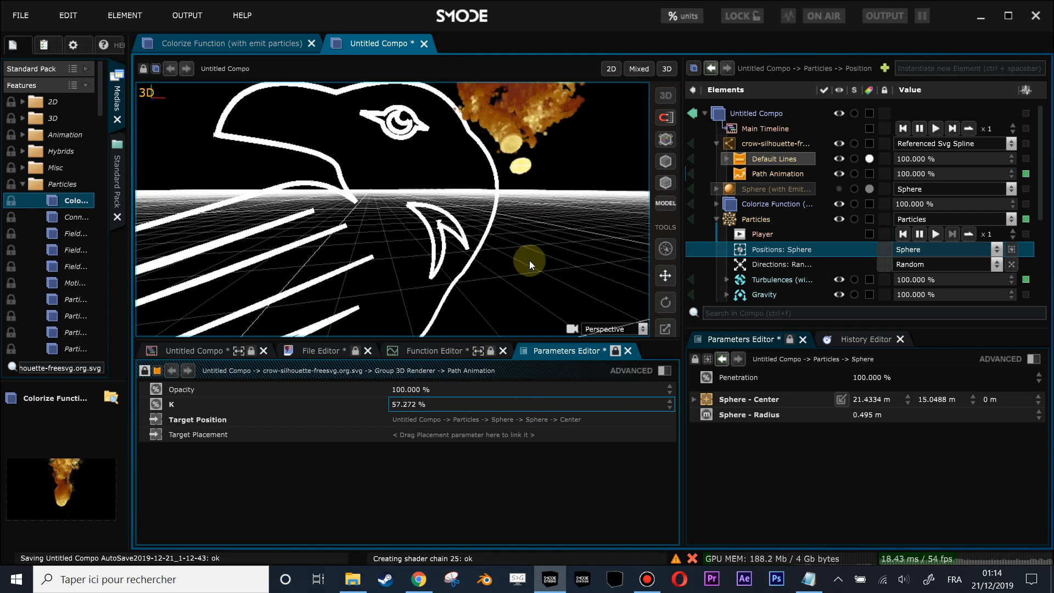
- Reset the Particles layer's placement position to its default value so the emission aligns with the crow outline
scroll(522, 146, down, 3)
click(756, 220)
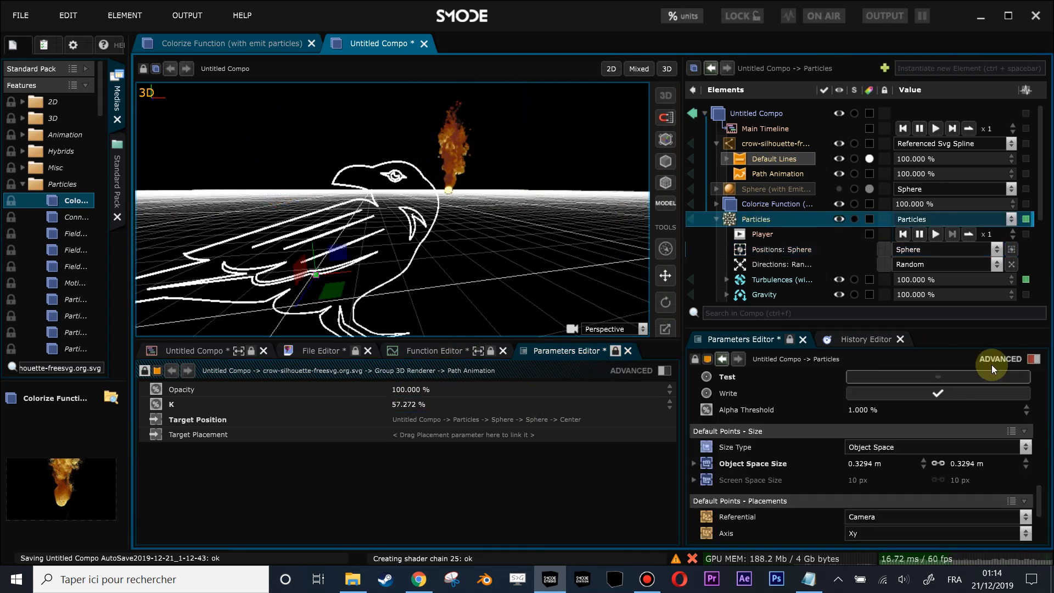
click(1031, 358)
scroll(946, 440, up, 2)
scroll(946, 439, down, 2)
scroll(946, 442, up, 5)
scroll(946, 441, up, 2)
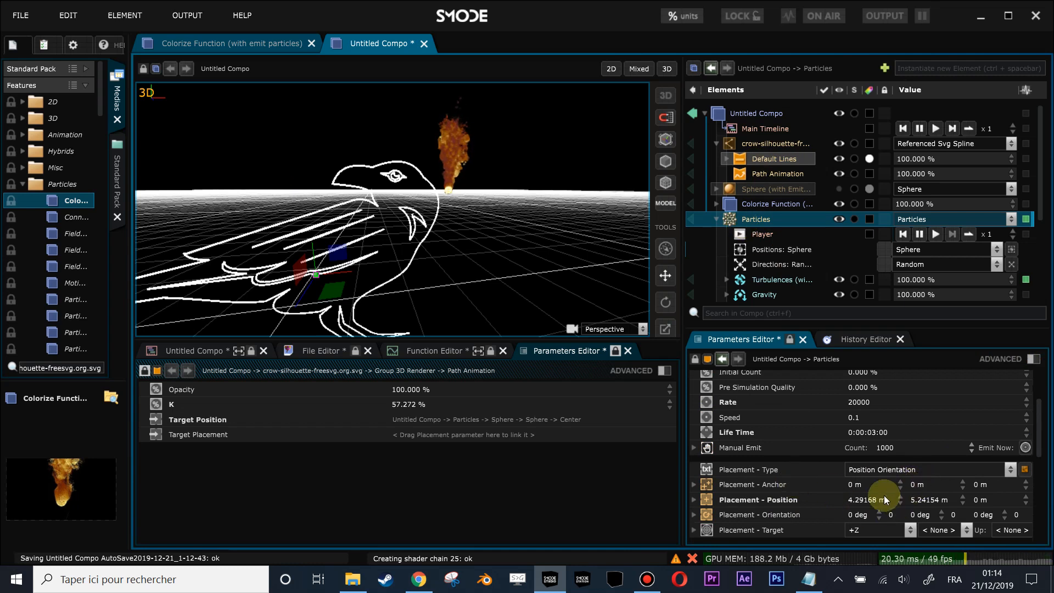
right_click(766, 473)
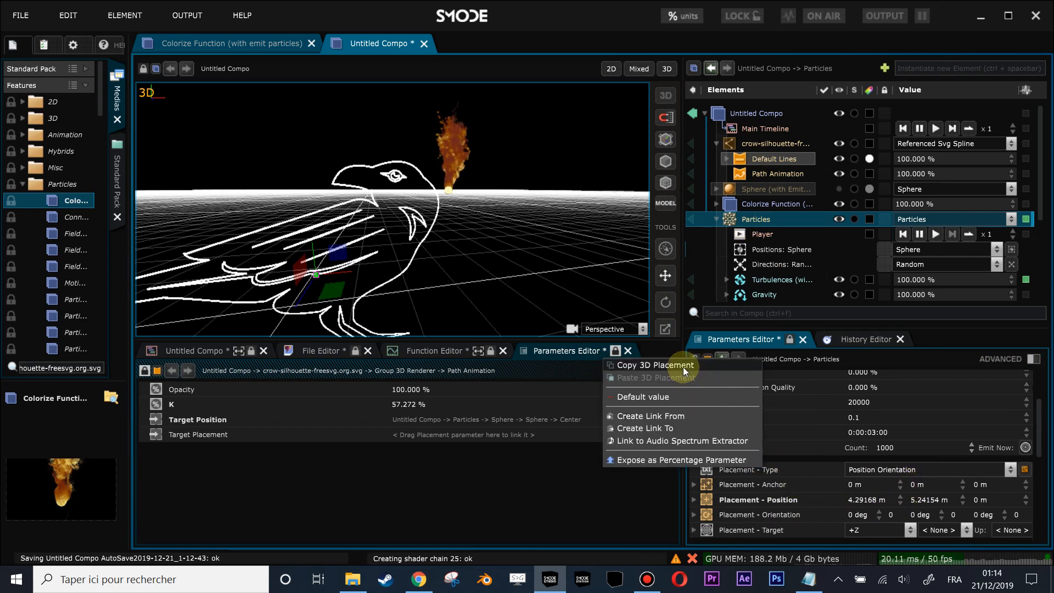
click(683, 395)
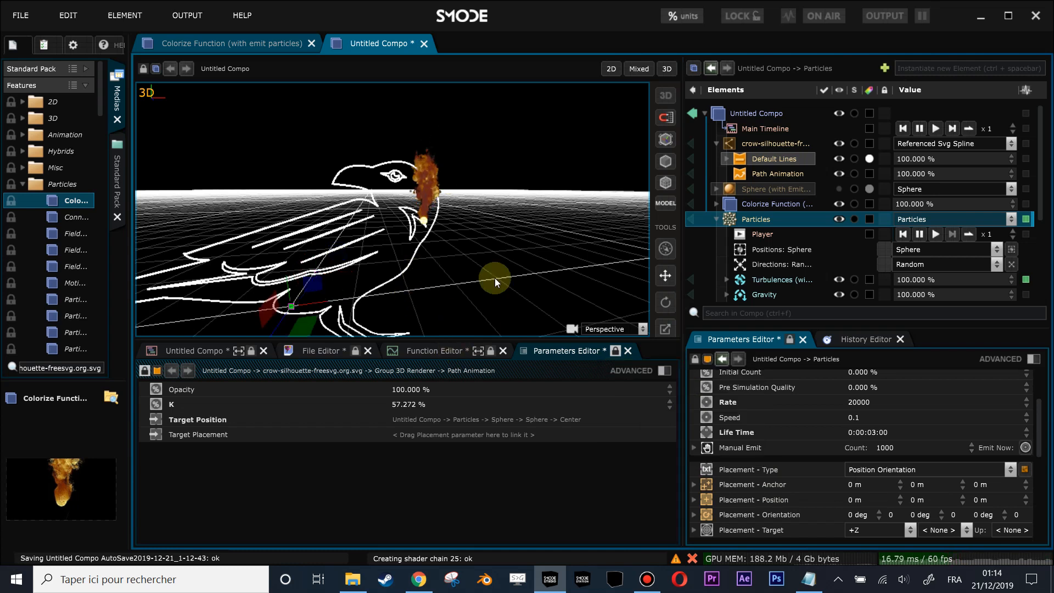
- Move the particle emission farther along the crow's path by raising the Path Animation's K to 62.456 %
scroll(495, 272, up, 2)
click(766, 174)
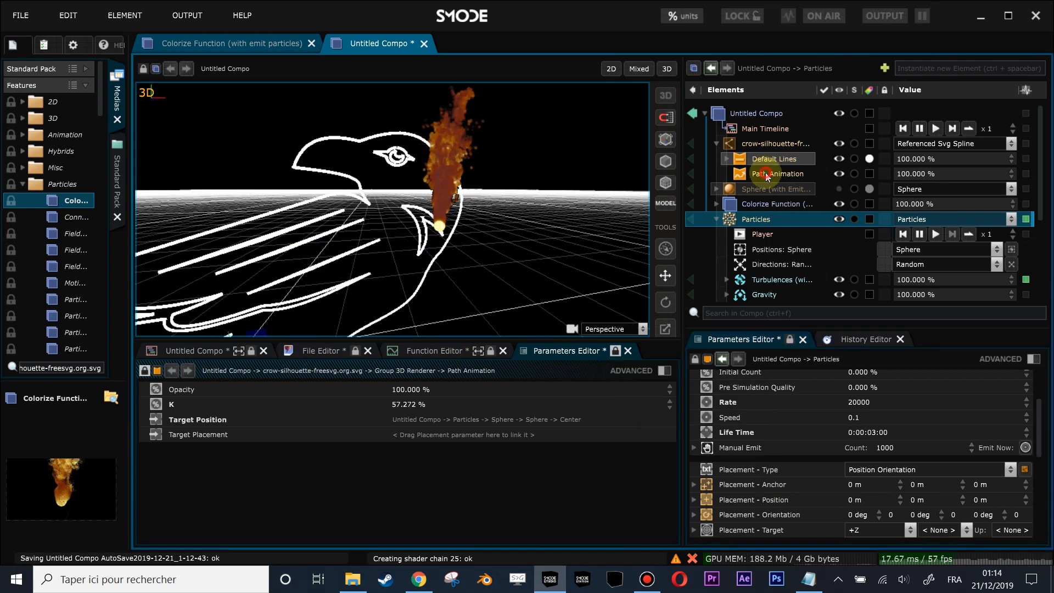
click(405, 407)
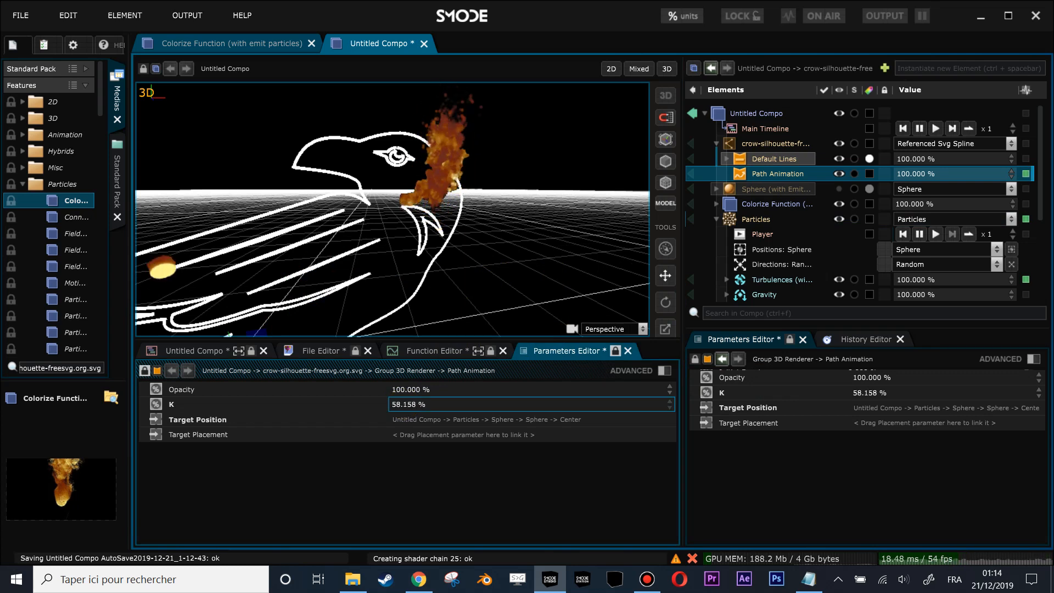
drag(404, 407, 500, 399)
drag(394, 208, 587, 186)
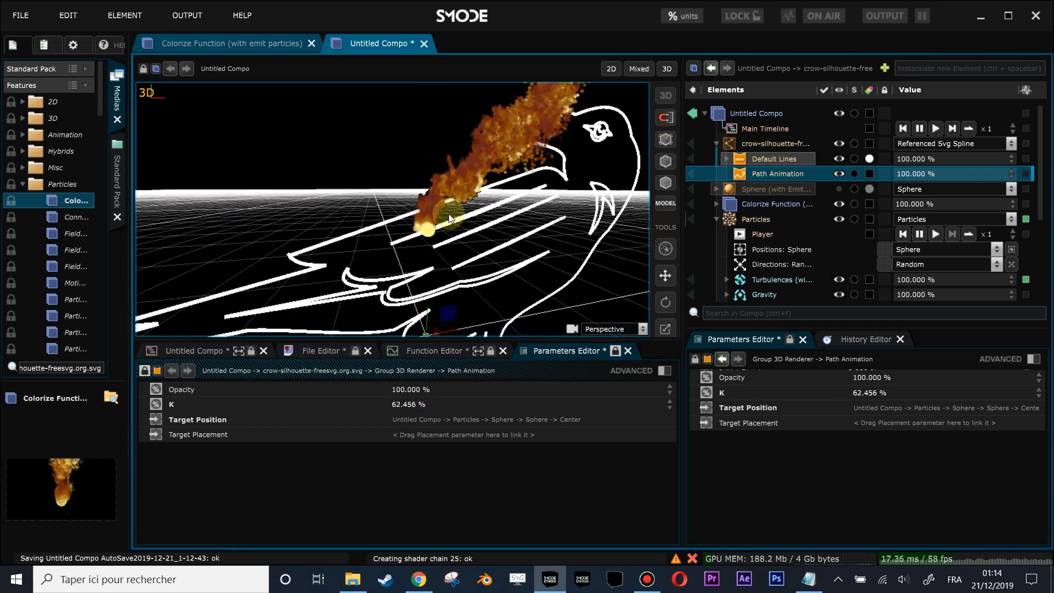
- Create a linear loop animation on the Path Animation's K and watch the particles travel along the crow outline
right_click(409, 407)
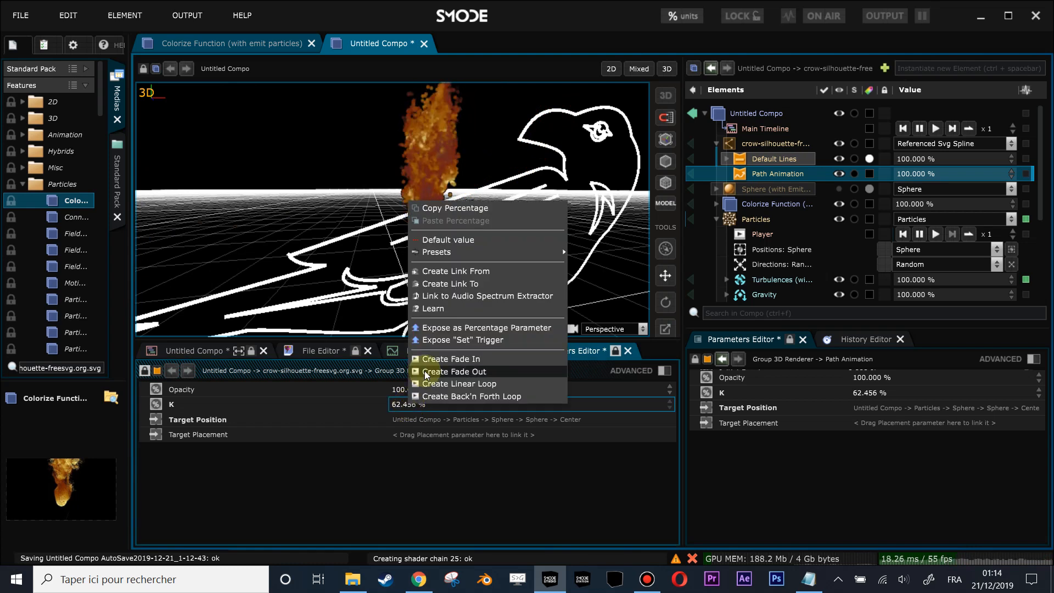
click(433, 383)
scroll(434, 220, down, 5)
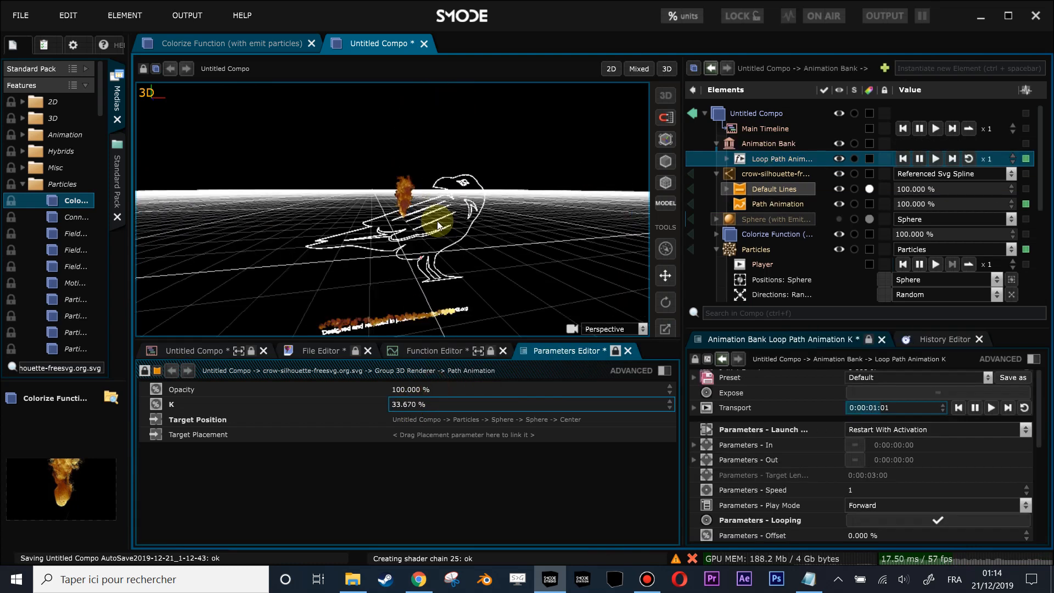
mouse_move(436, 224)
mouse_down()
mouse_move(425, 206)
mouse_move(429, 215)
mouse_up()
scroll(429, 216, up, 2)
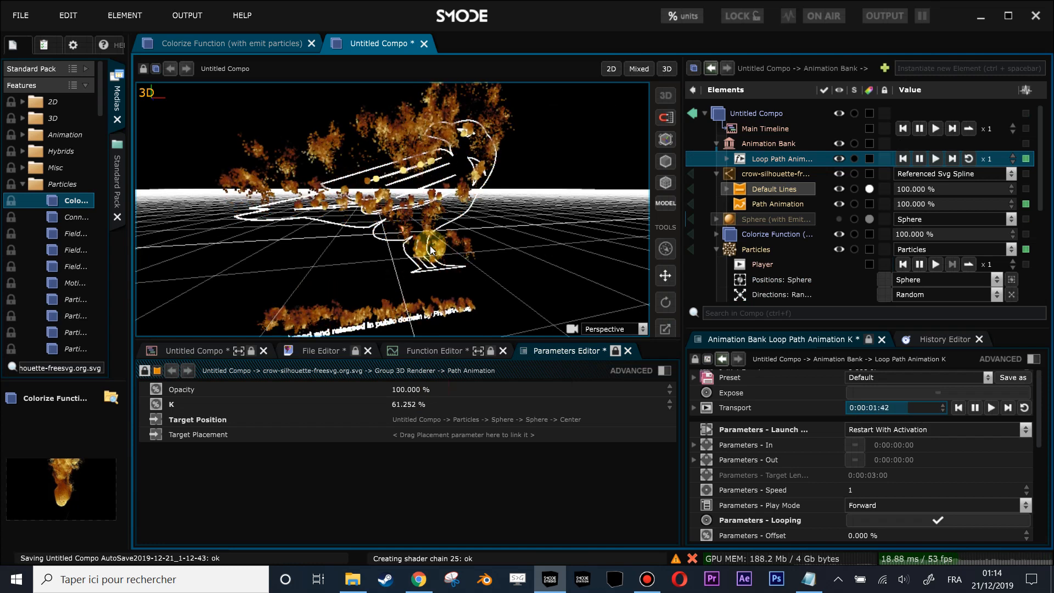
- Set the duration of the K loop animation in the Animation Bank to 1 minute
click(767, 147)
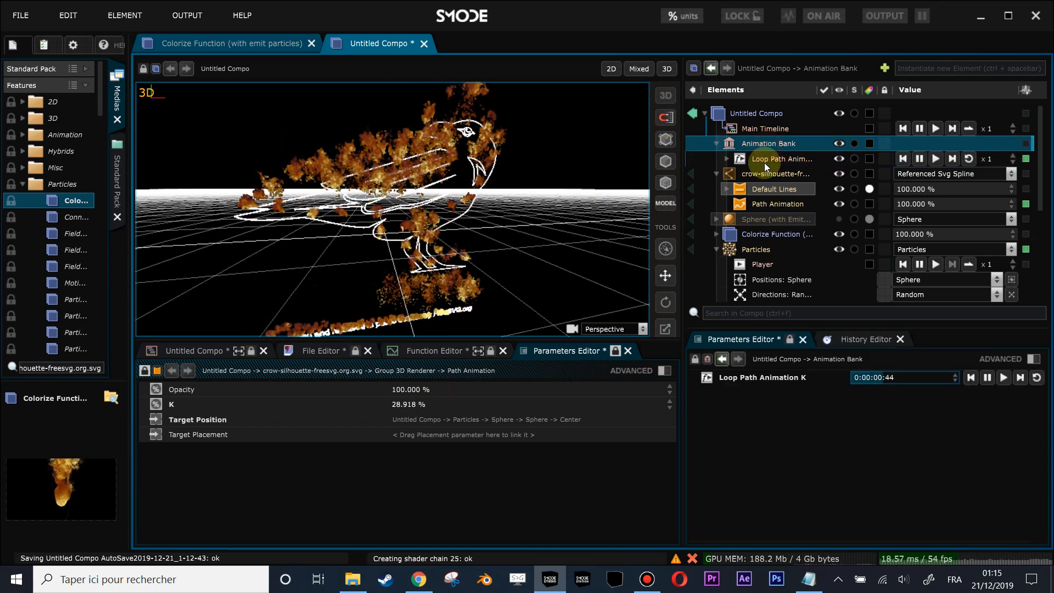
click(764, 160)
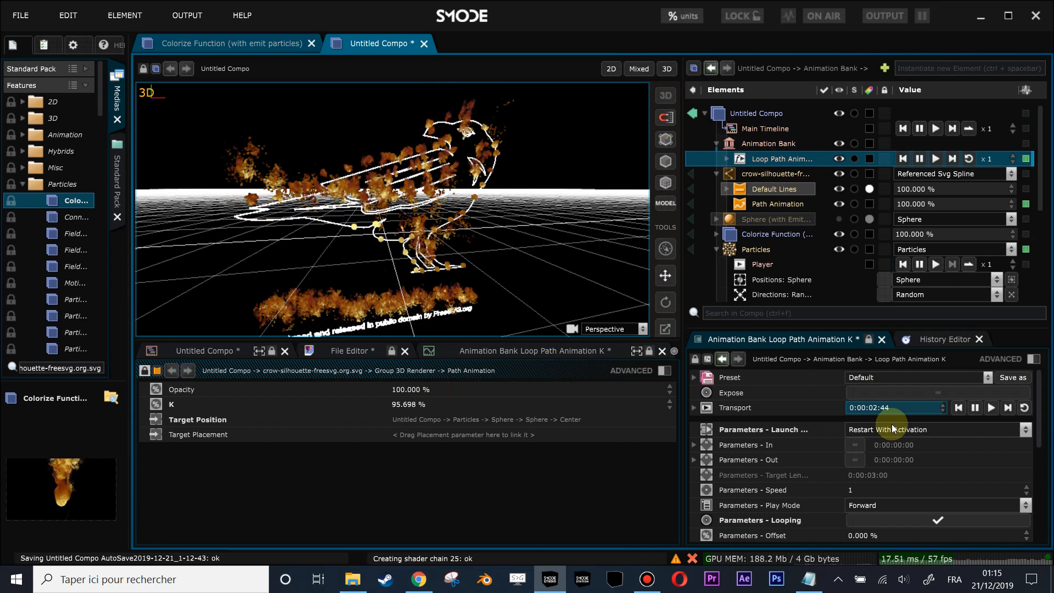
drag(677, 378, 588, 377)
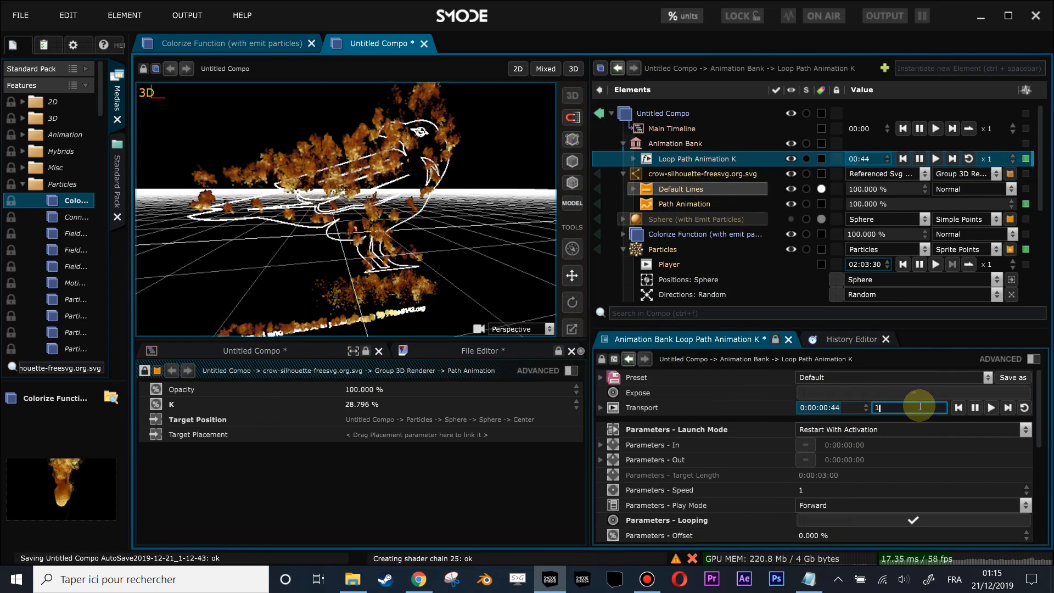
text(1..)
key(Return)
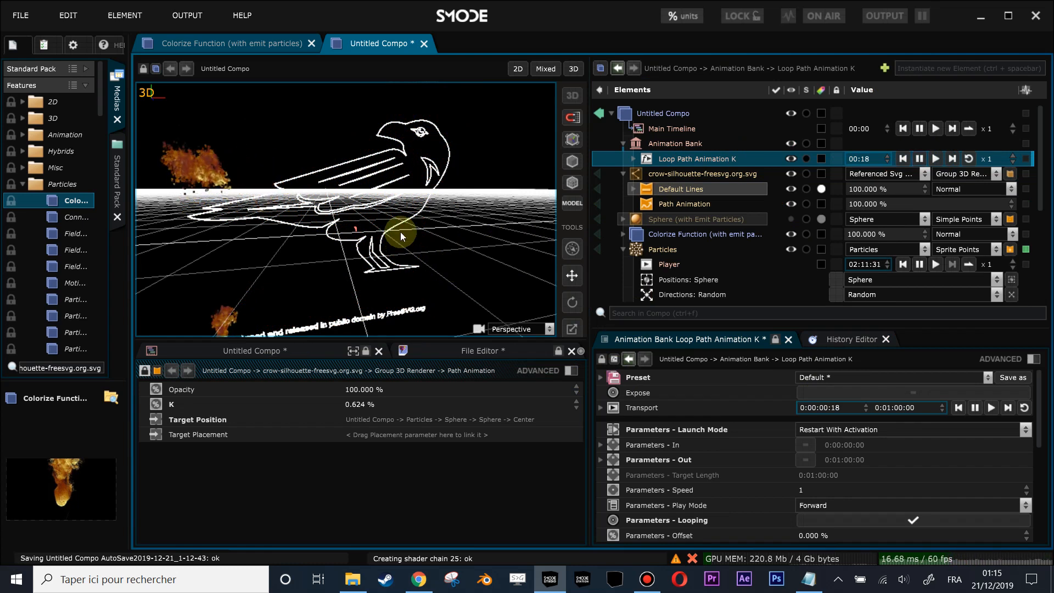
- Scrub the Path Animation's K to 37.639 % so the emission starts at the crow's feet instead of the caption text
drag(401, 233, 399, 232)
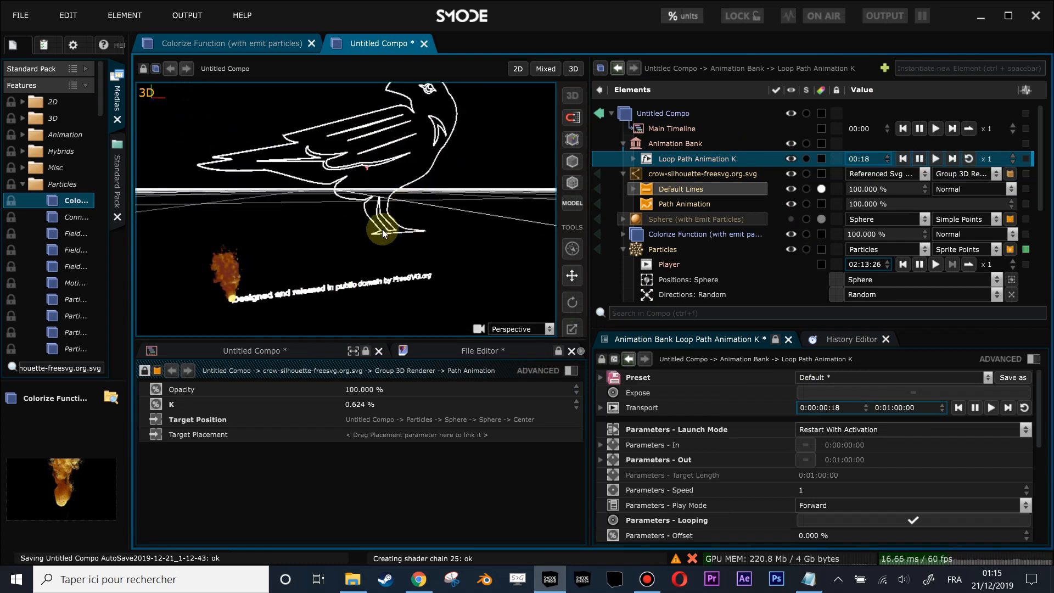
double_click(384, 404)
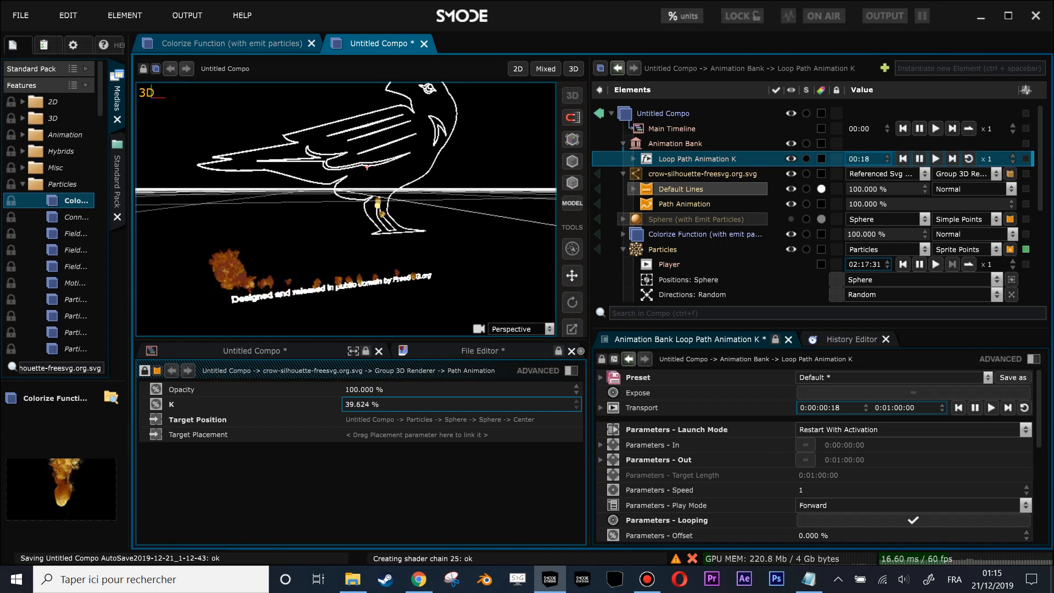
drag(384, 404, 384, 405)
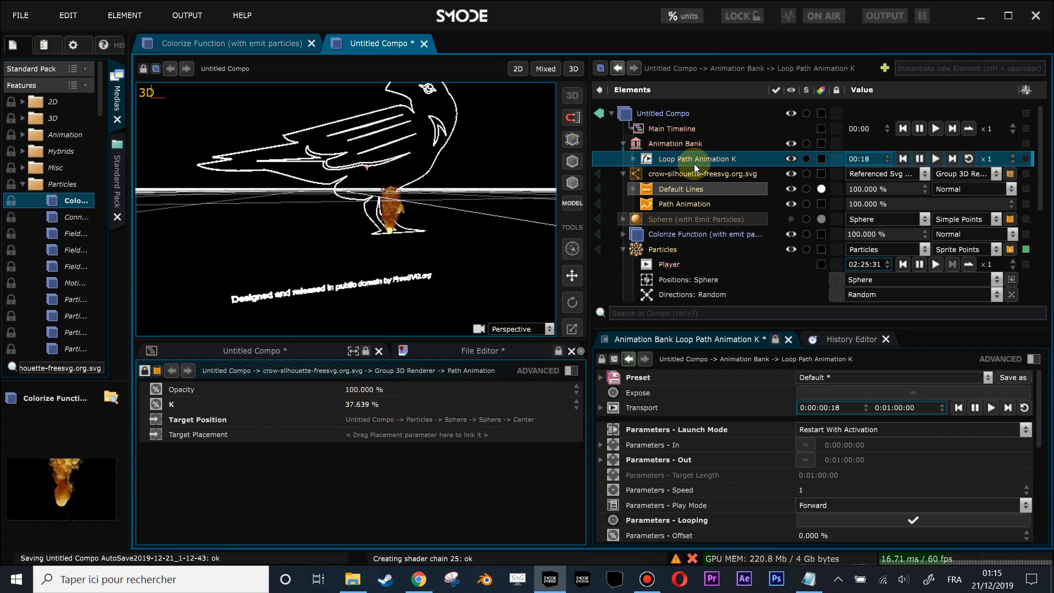
- Set the K loop function's minimum to 37.639 % and check the rest of the path by scrubbing K to 100 %
scroll(846, 492, down, 5)
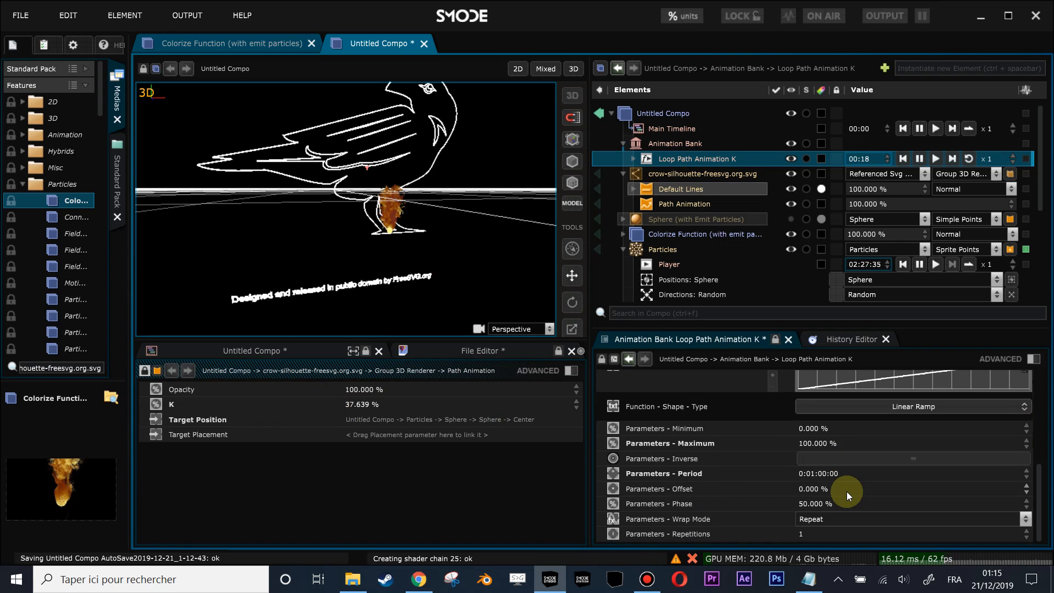
double_click(830, 428)
key(Return)
drag(372, 406, 372, 358)
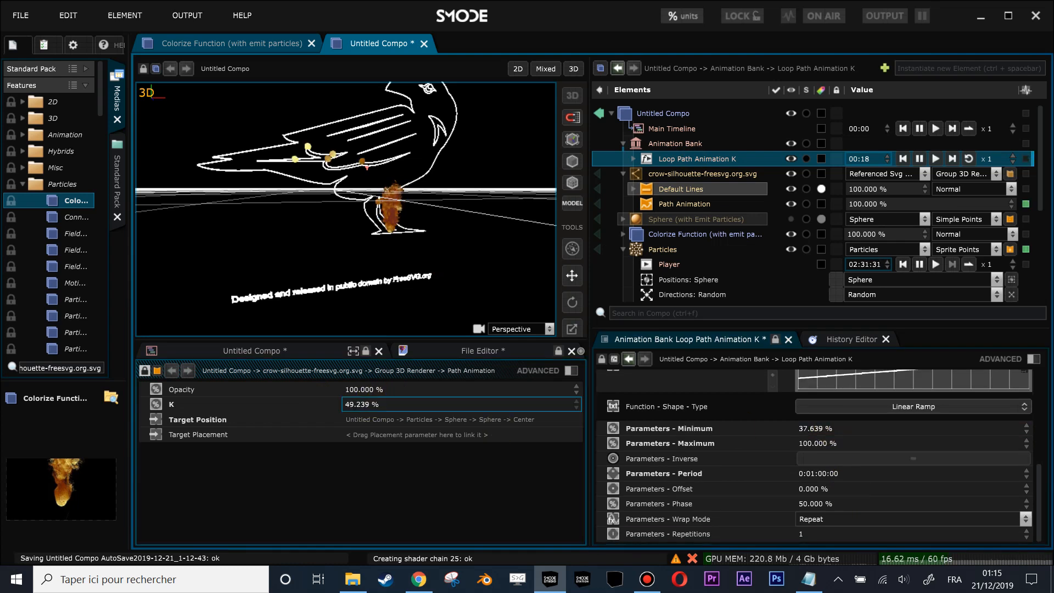
drag(371, 404, 372, 218)
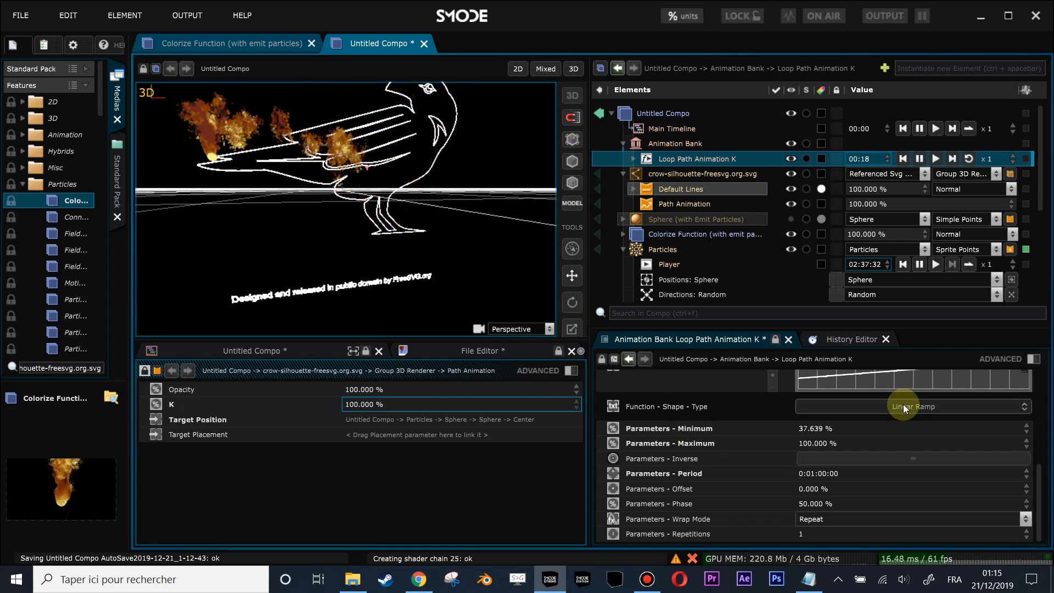
- Change the K loop's function shape to Triangle and play the loop to see the particles follow the crow
scroll(903, 404, up, 1)
click(917, 441)
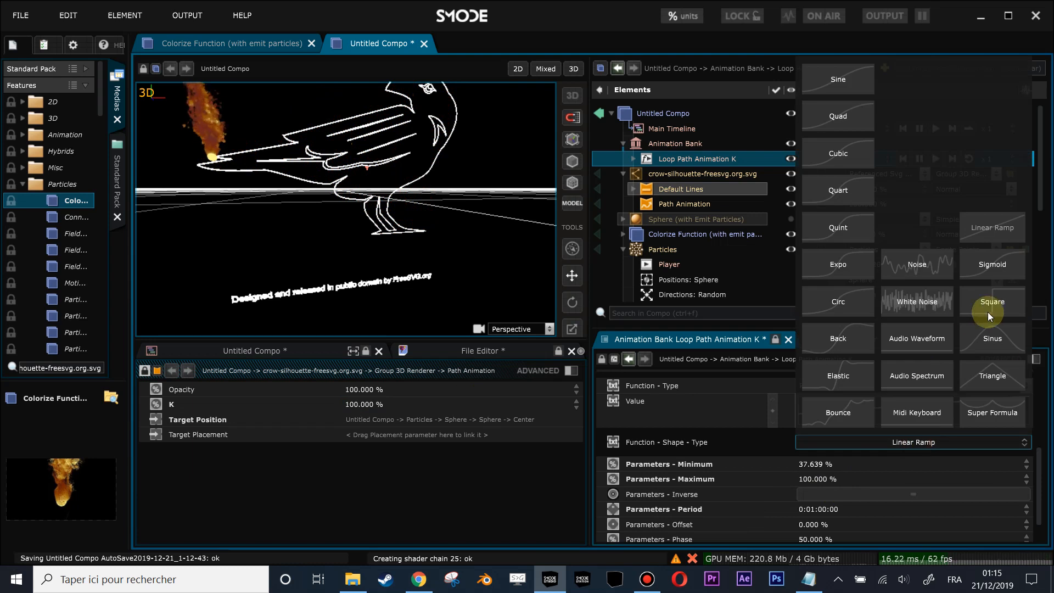
click(1004, 375)
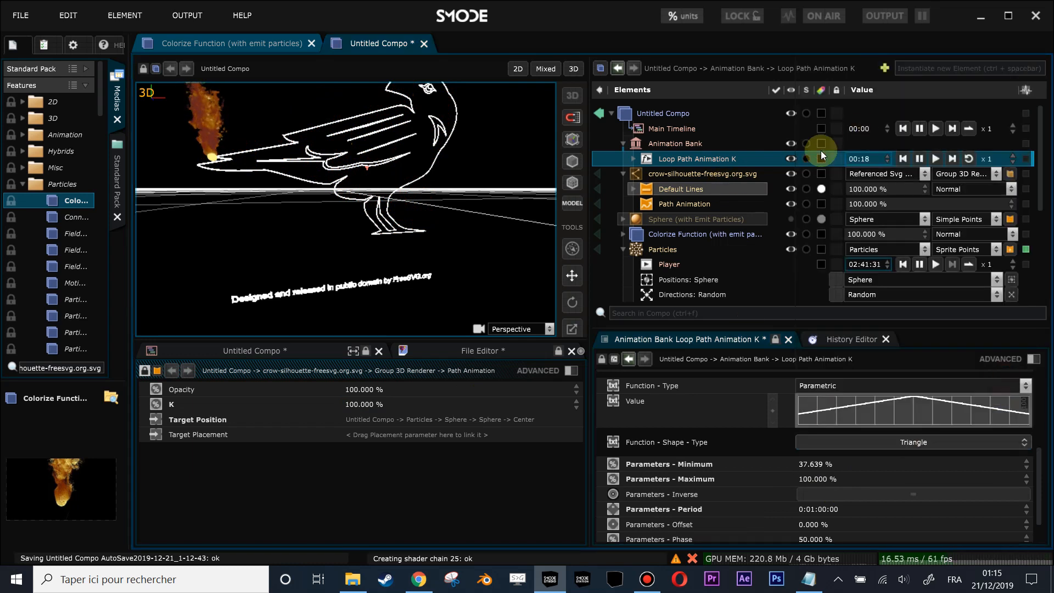
click(937, 160)
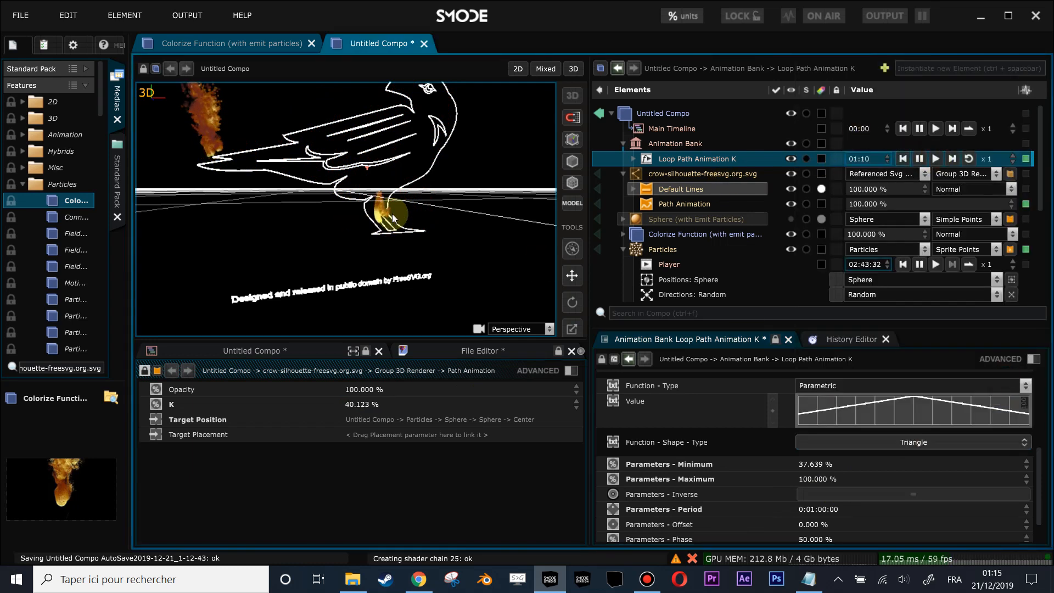
scroll(397, 222, up, 1)
drag(407, 230, 334, 206)
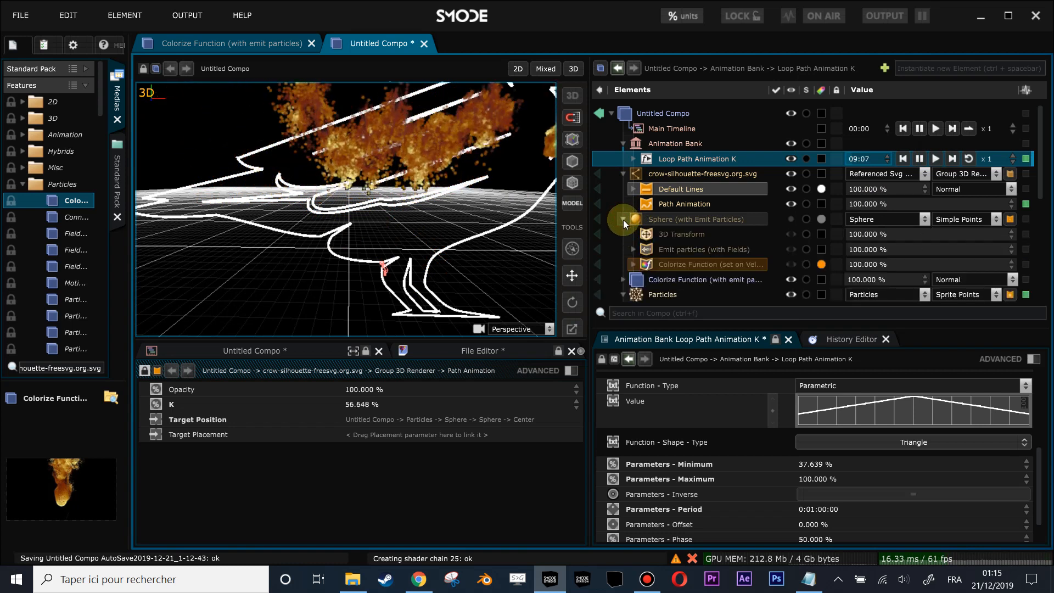
- Collapse the Sphere, Particles and Animation Bank entries in the element tree
click(624, 249)
scroll(368, 183, down, 2)
drag(367, 183, 374, 210)
click(621, 145)
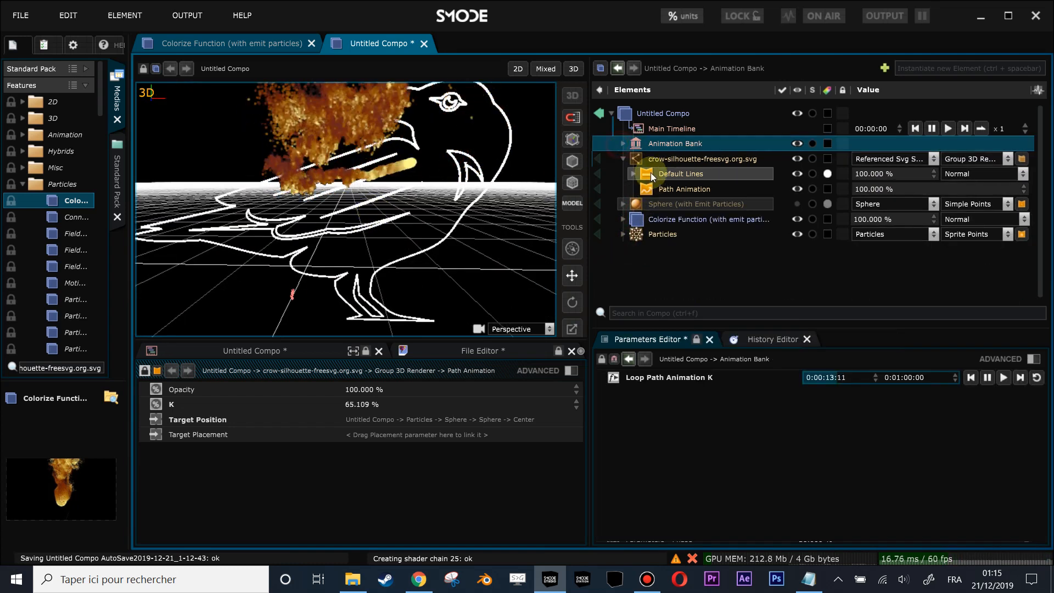
- Rename the crow outline's Path Animation renderer as particles
click(672, 189)
double_click(673, 191)
text(pard)
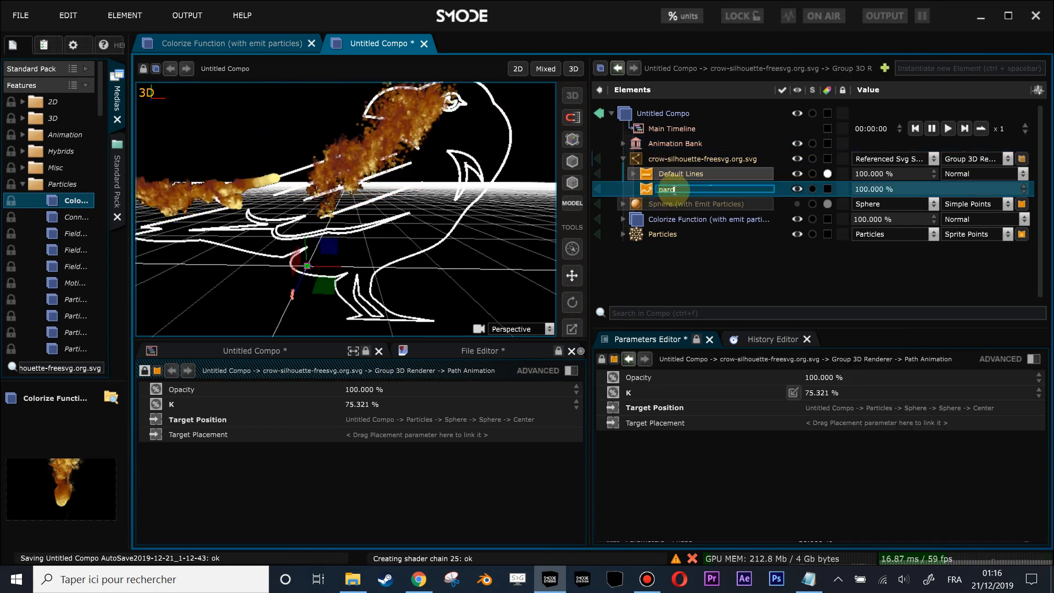
key(BackSpace)
text(ticlaes)
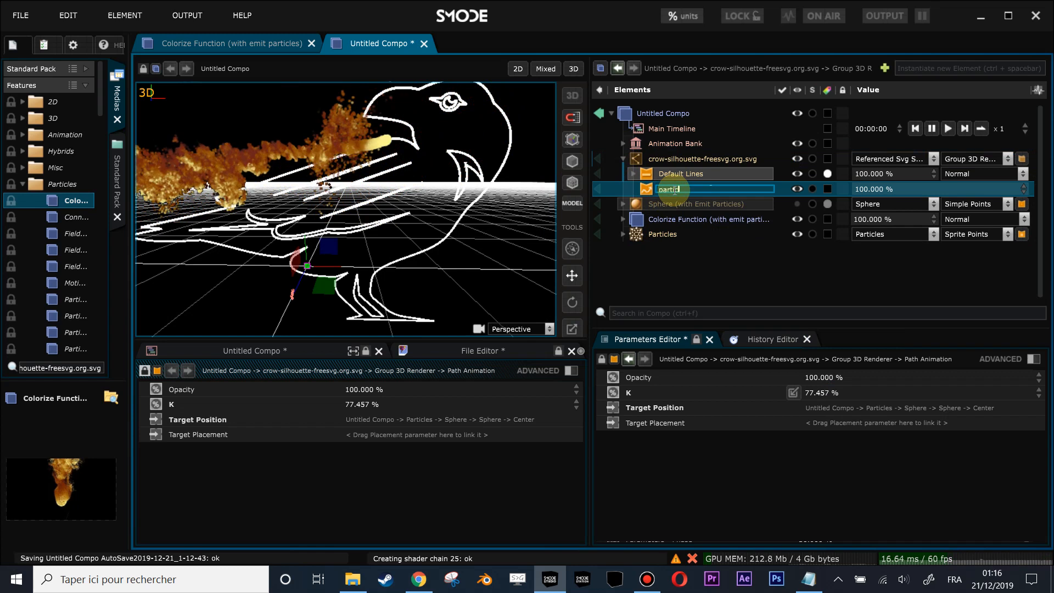
key(BackSpace)
key(BackSpace)
key(BackSpace)
text(es)
key(Return)
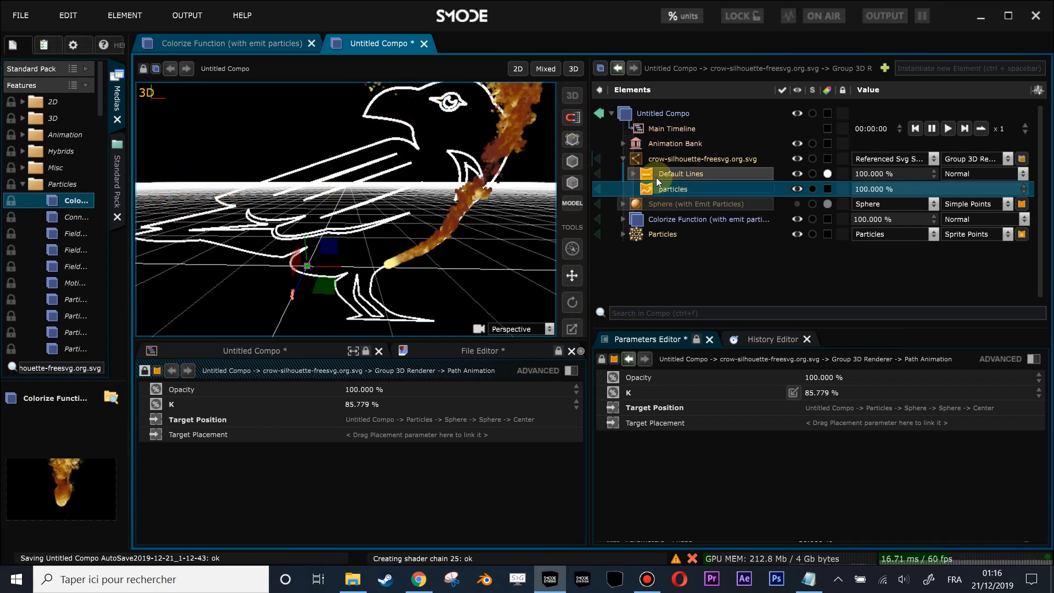
- Add a second Path Animation renderer to the crow SVG outline and name it point1
right_click(639, 159)
mouse_move(553, 303)
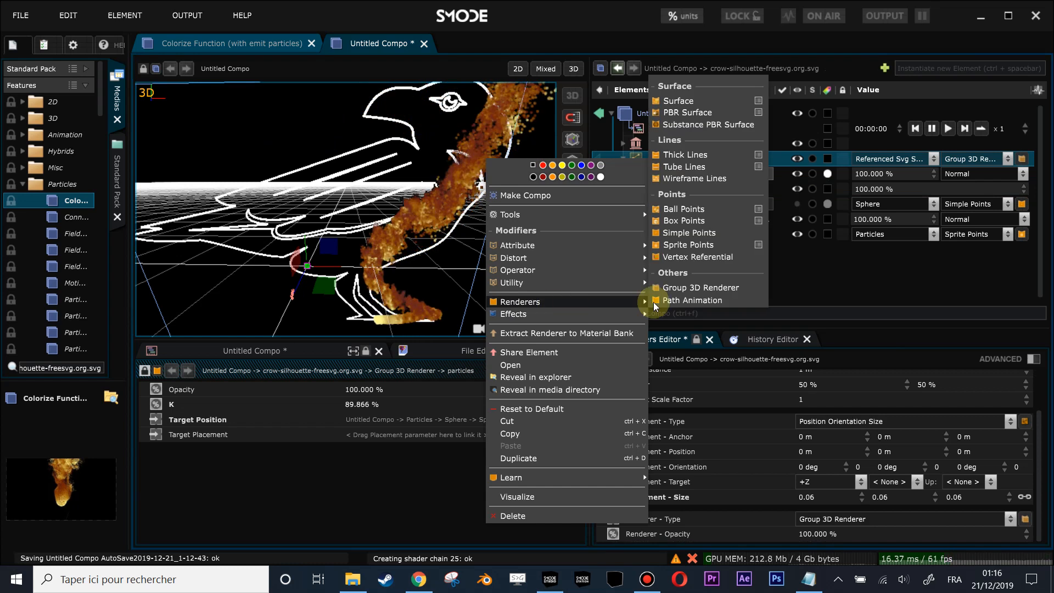
click(678, 299)
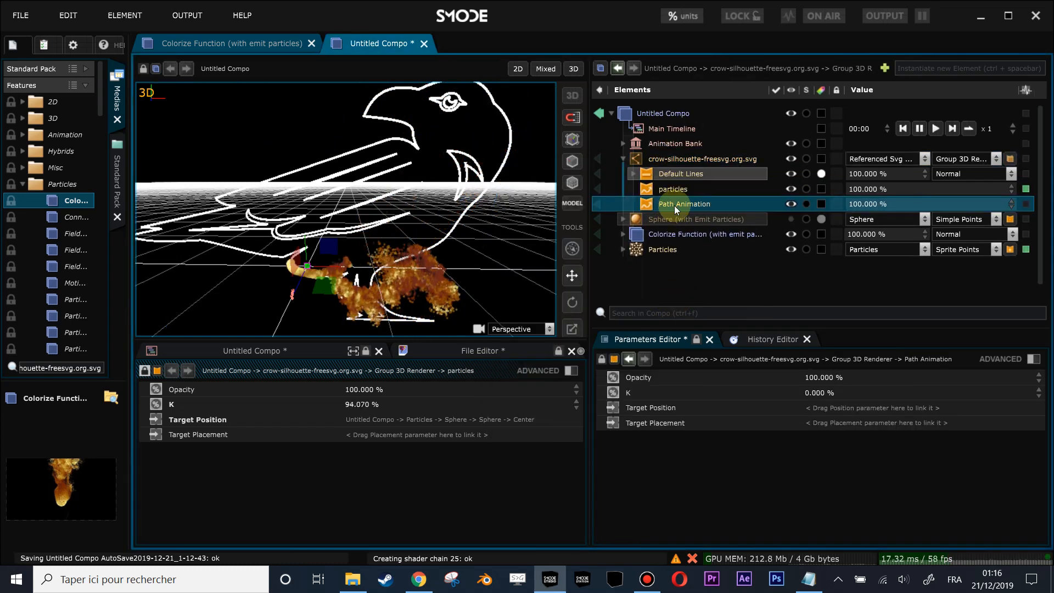
double_click(674, 206)
text(poi)
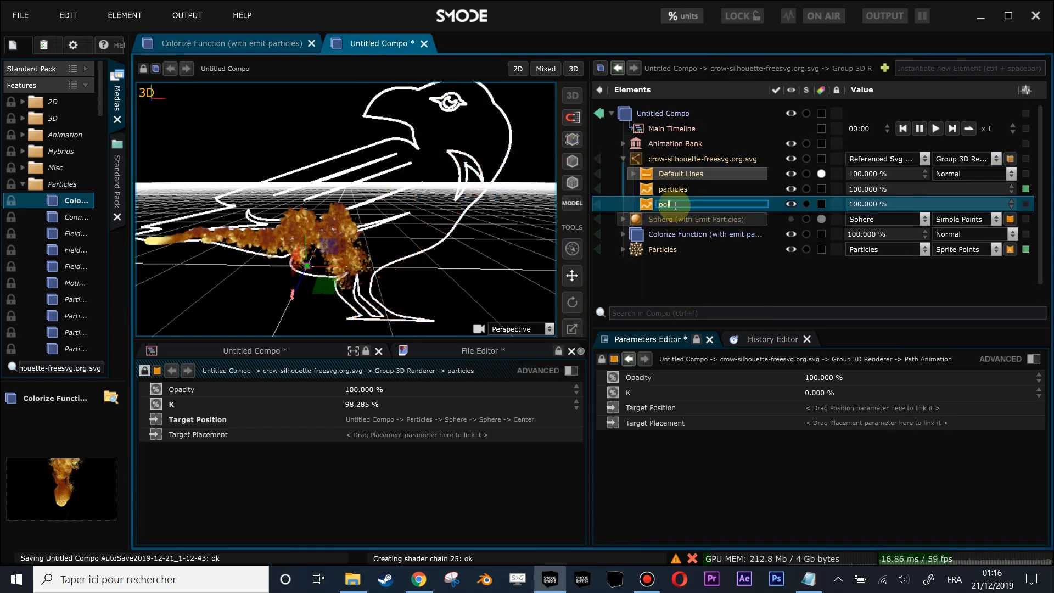
text(ntill)
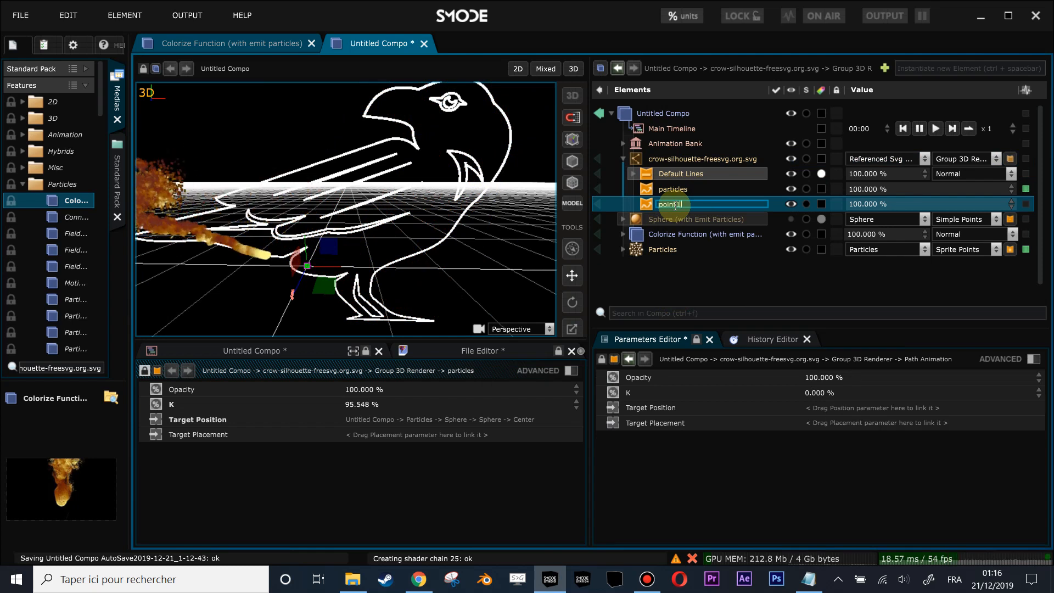
key(Return)
- Duplicate the point1 Path Animation, reopen the original's parameters and widen the viewport area
key(ctrl+d)
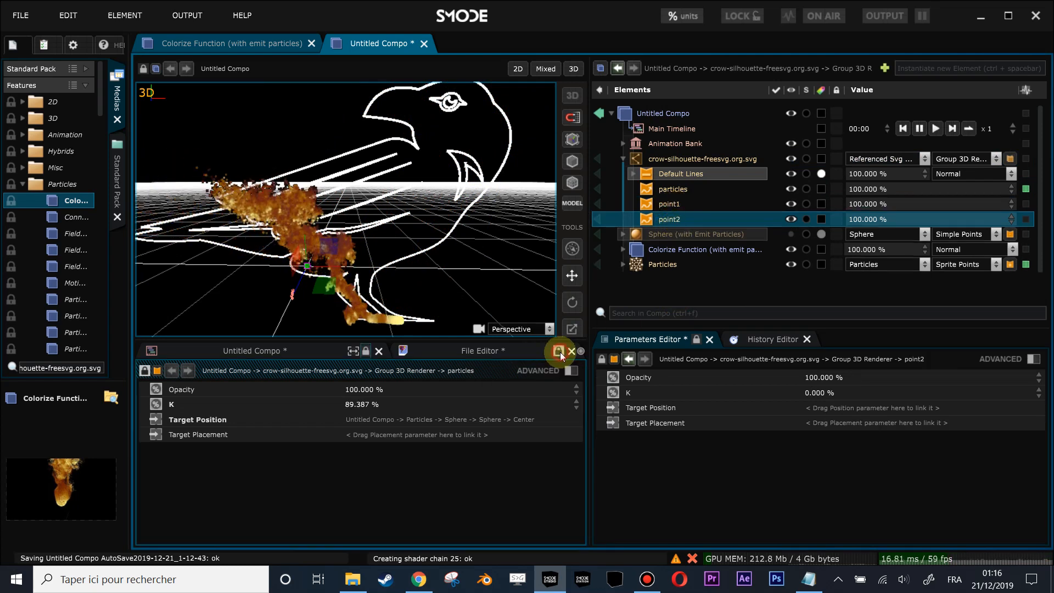
click(671, 203)
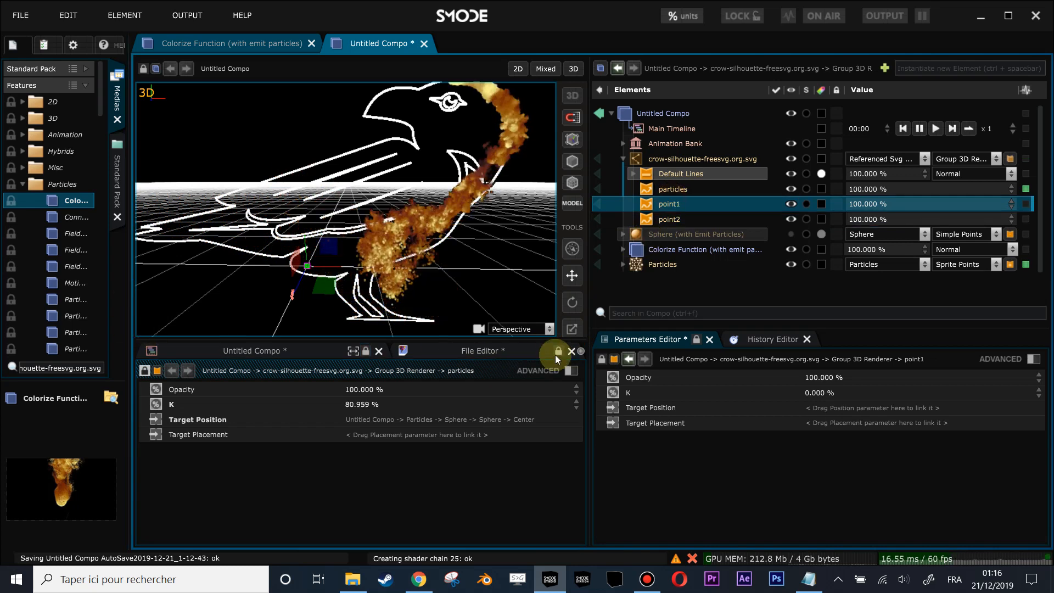
drag(589, 338, 640, 335)
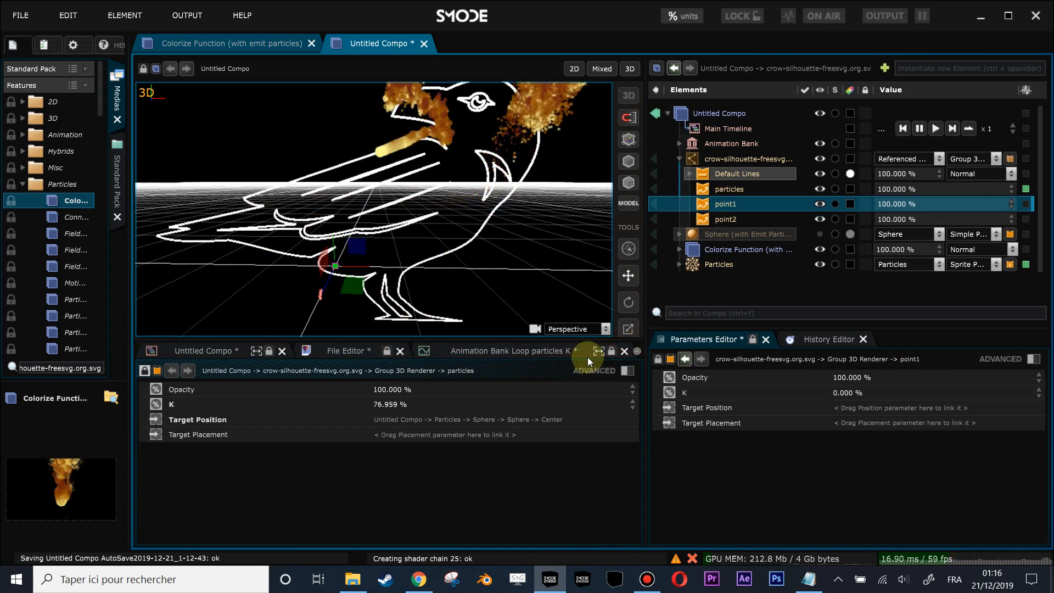
- Close the File Editor and the Animation Bank loop editor, and lock the parameters editor below the viewport on point1
click(399, 350)
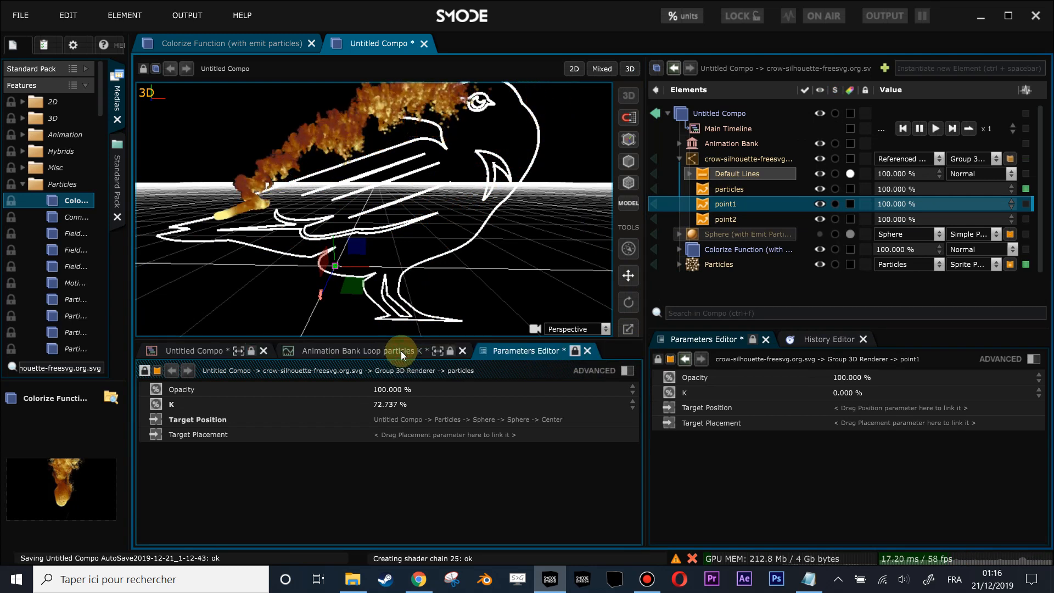
click(462, 351)
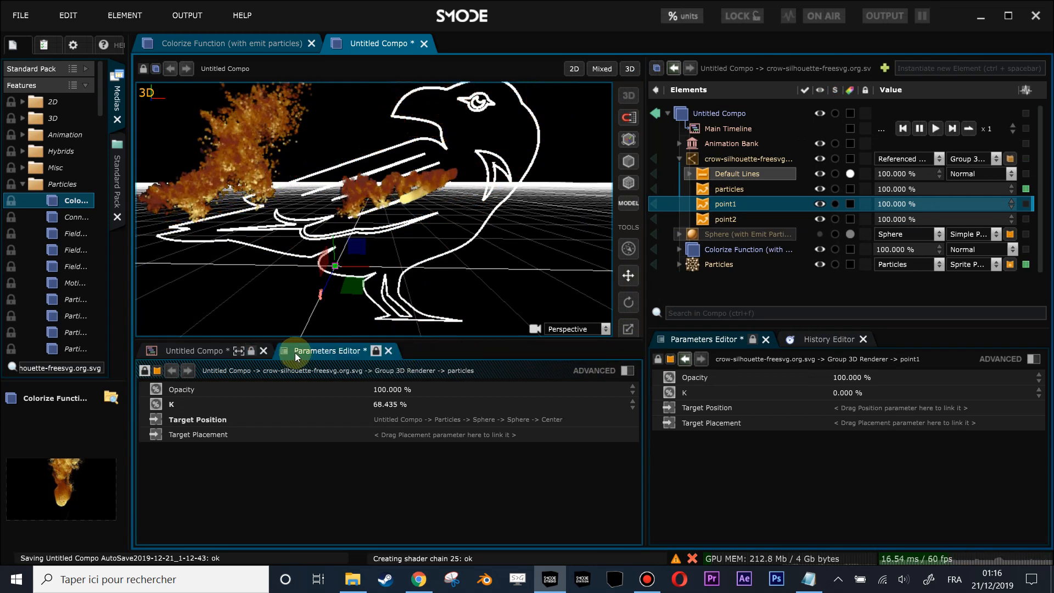
click(376, 351)
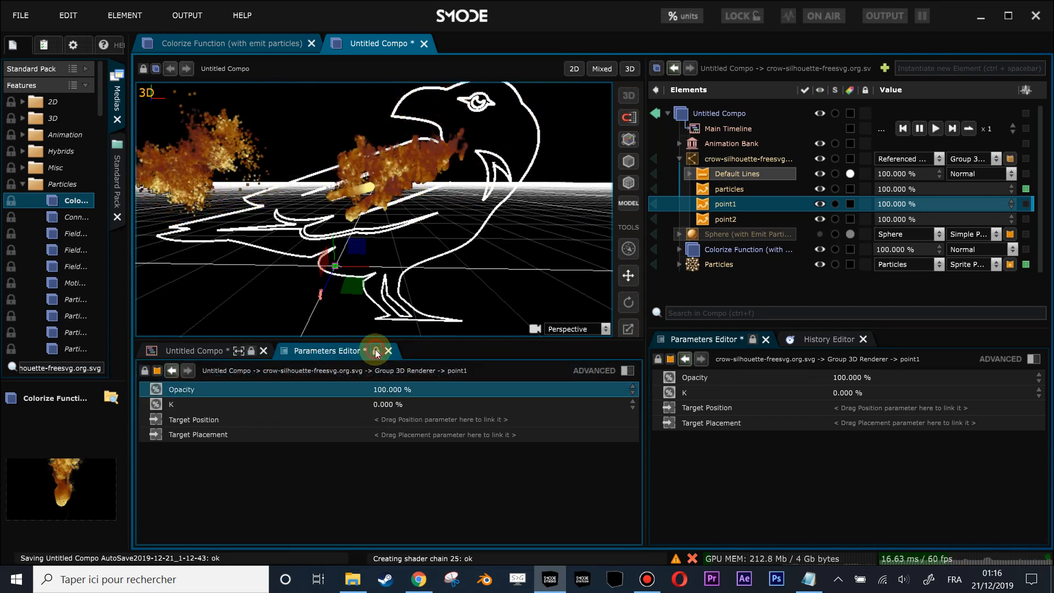
click(724, 218)
click(725, 203)
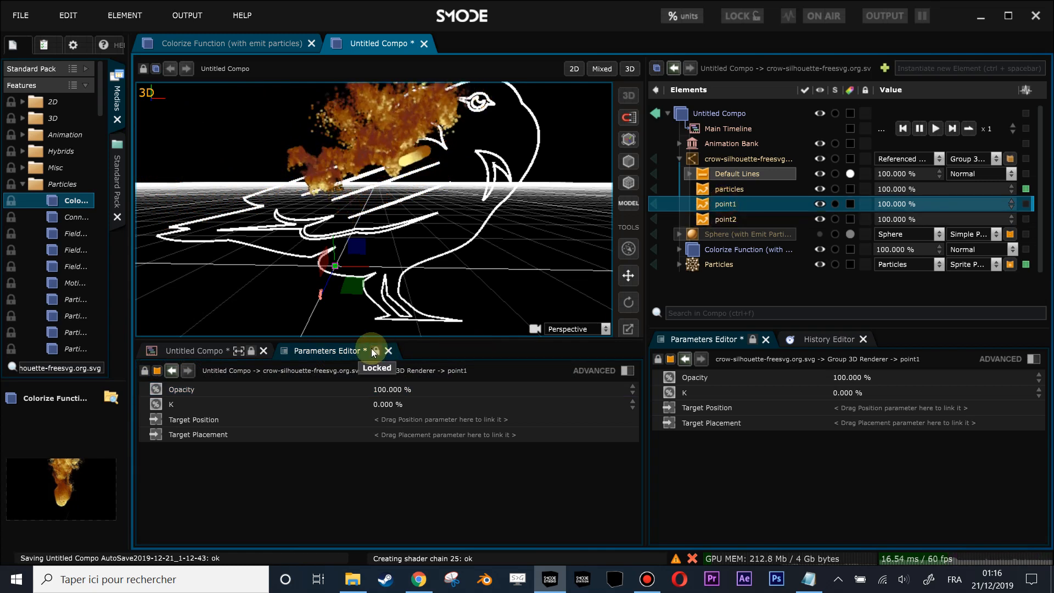
- Hide the Particles element and add a Segment 3D layer to the composition
right_click(698, 265)
click(736, 250)
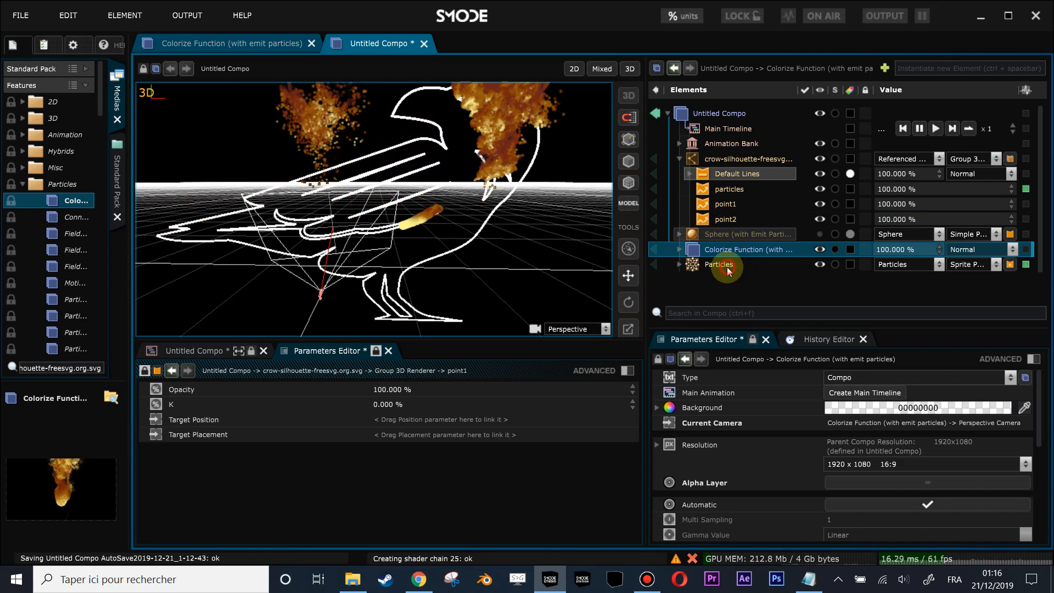
click(726, 266)
key(h)
right_click(704, 286)
mouse_move(671, 298)
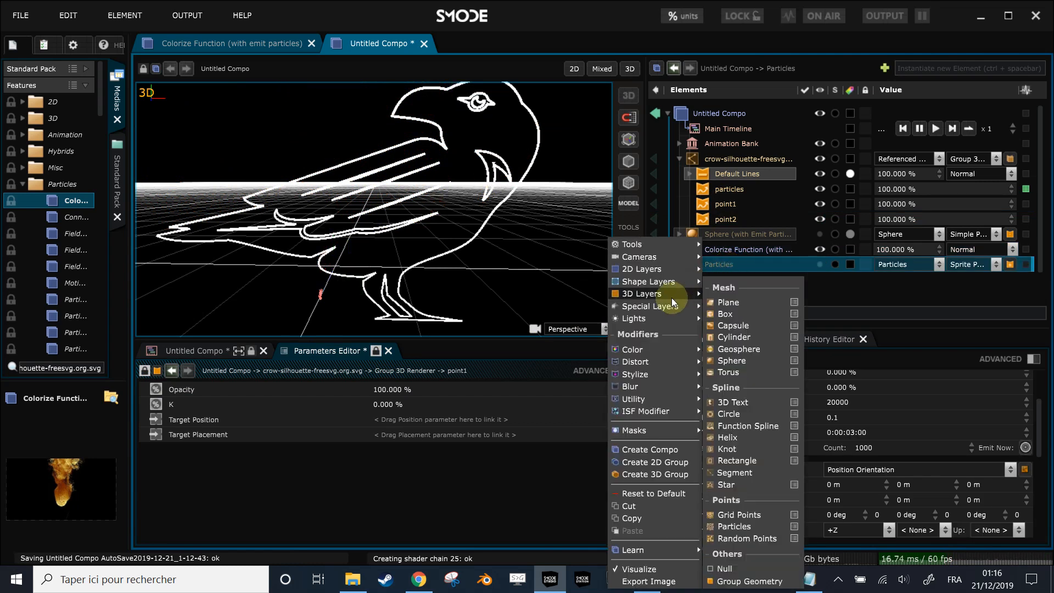
click(742, 473)
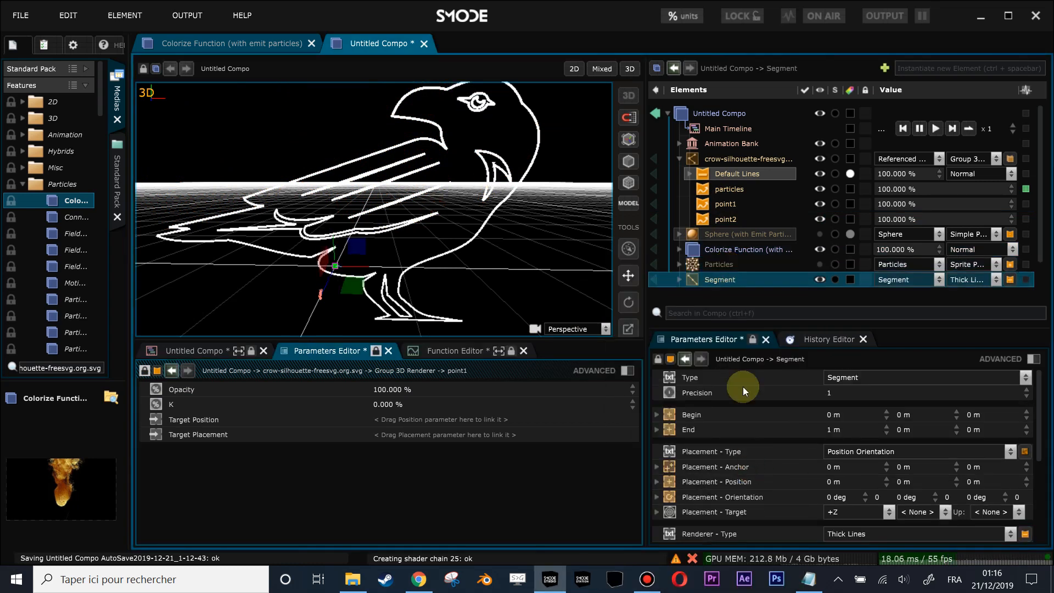
- Link point1's Target Position to the Segment's Begin and point2's Target Position to the Segment's End
click(691, 420)
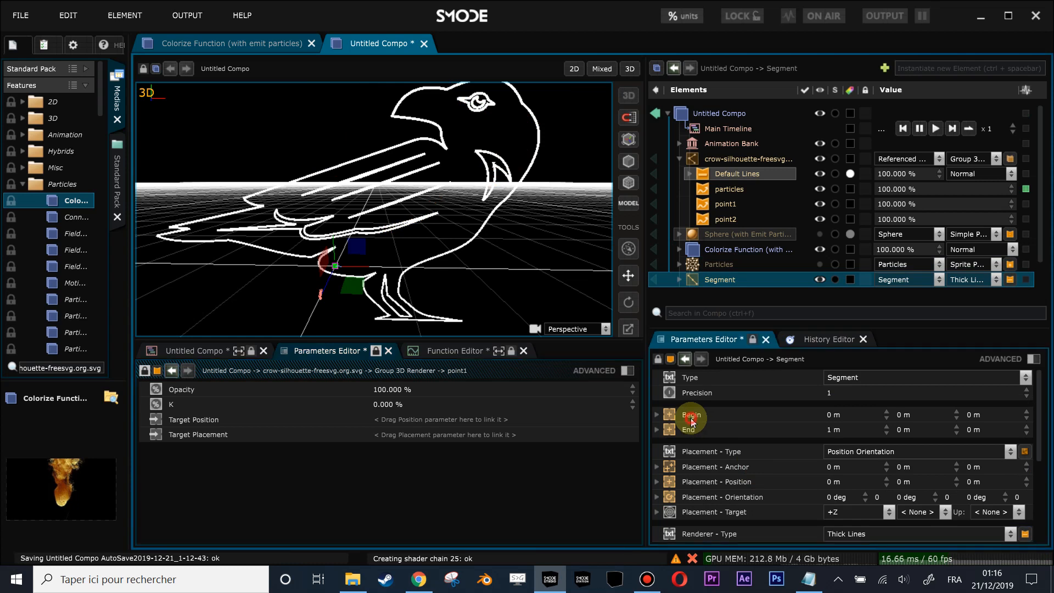
drag(459, 407, 439, 422)
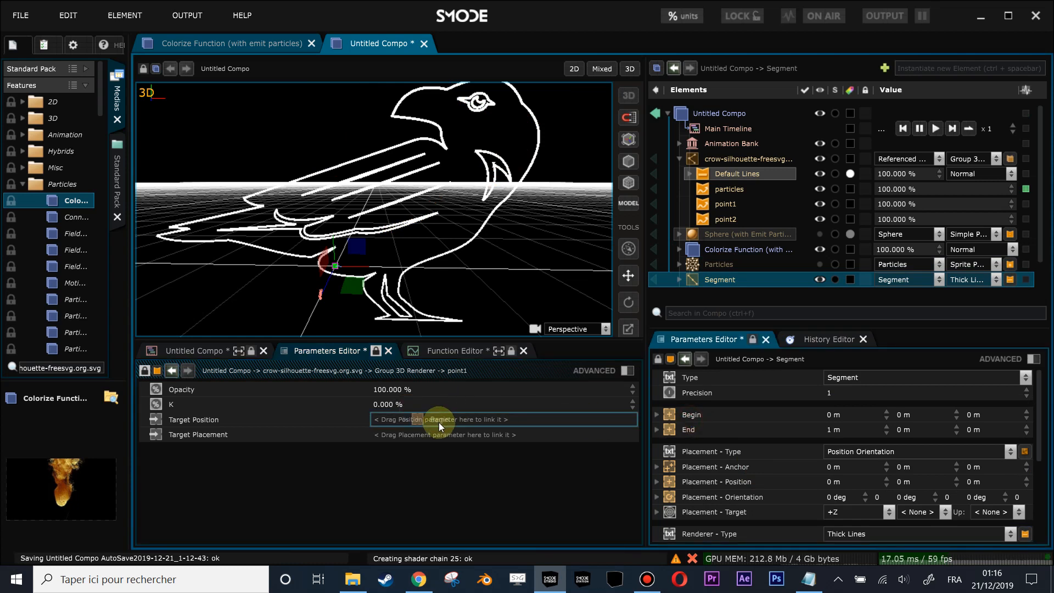
click(720, 217)
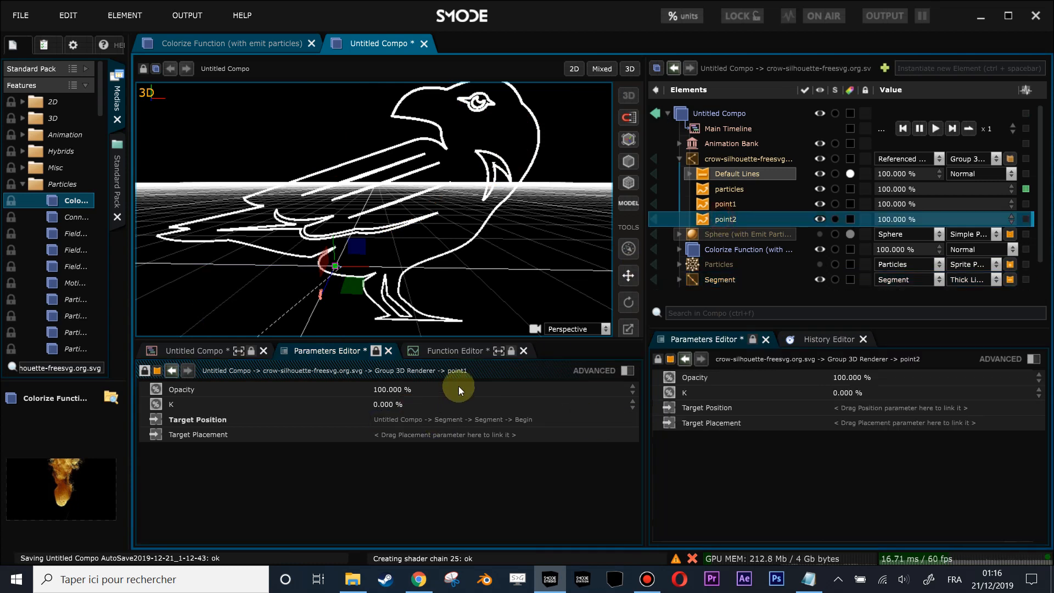
click(377, 351)
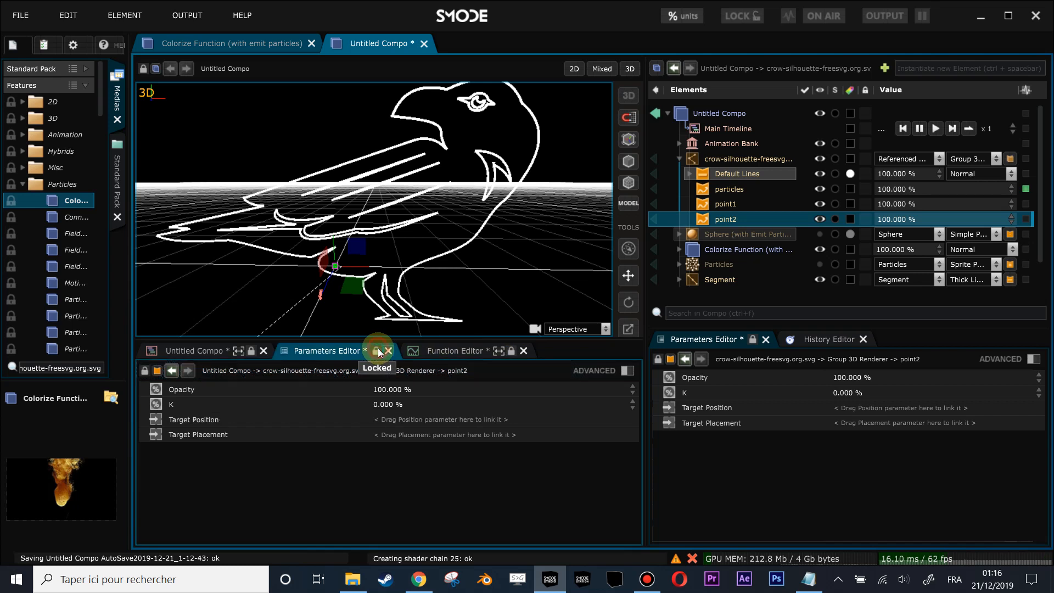
click(716, 279)
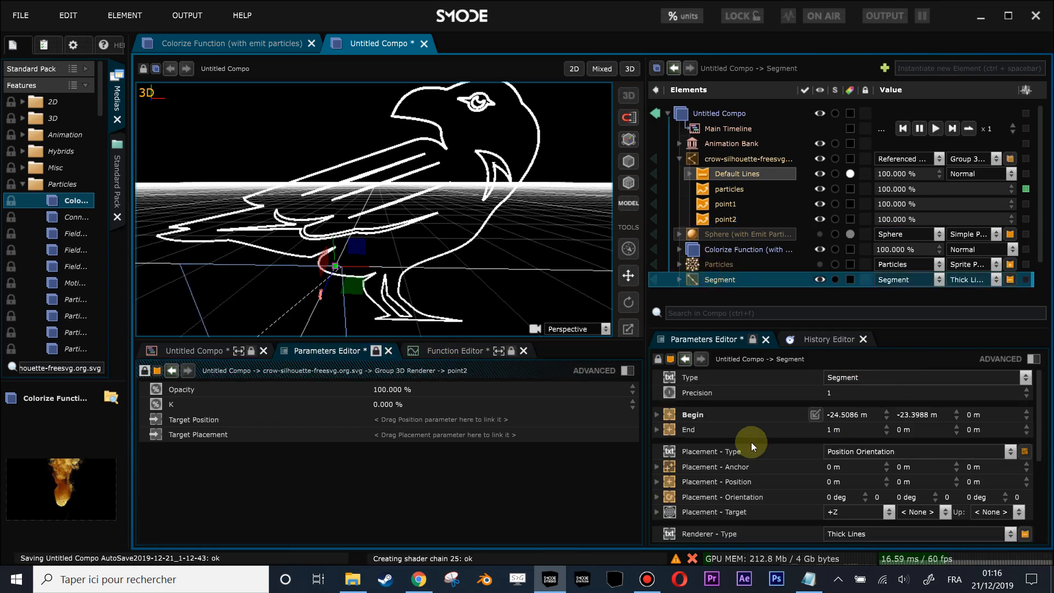
drag(706, 432, 685, 434)
drag(465, 419, 463, 419)
- Lock a parameters editor on point1 and set its K to 42.8 %
drag(426, 232, 597, 301)
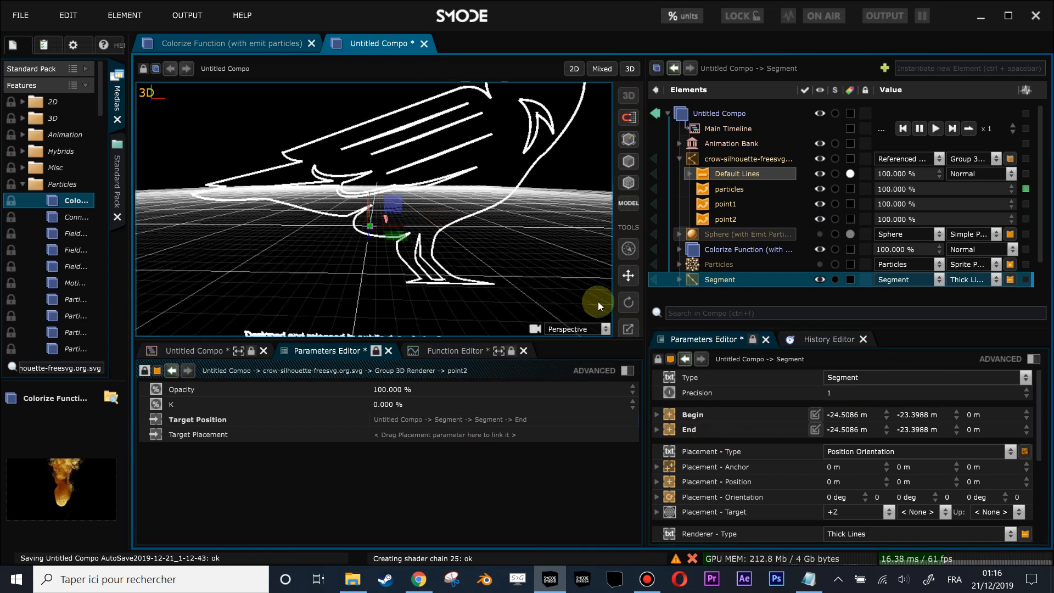
click(726, 208)
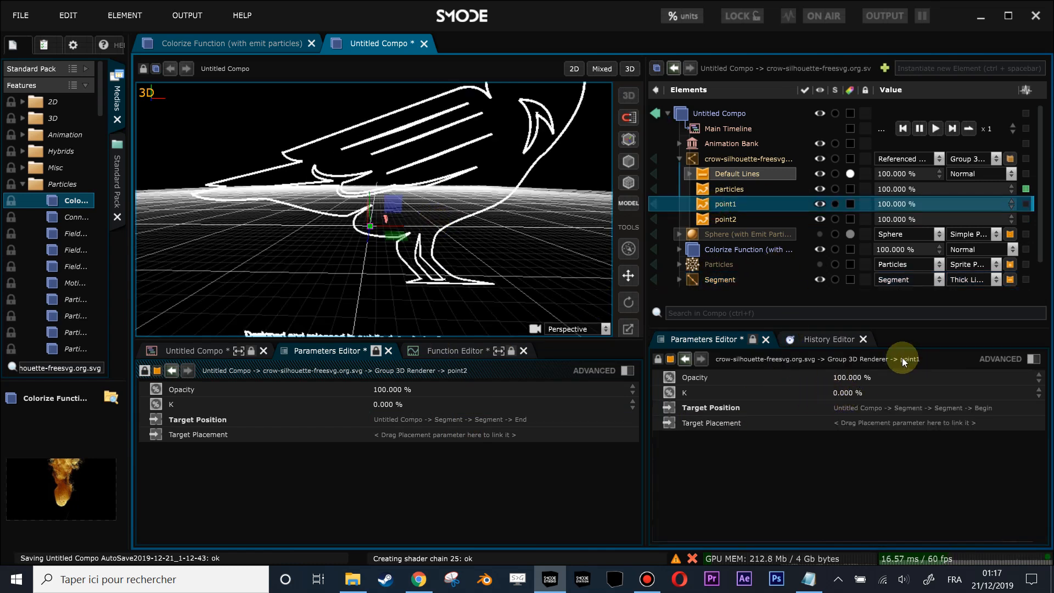
click(753, 340)
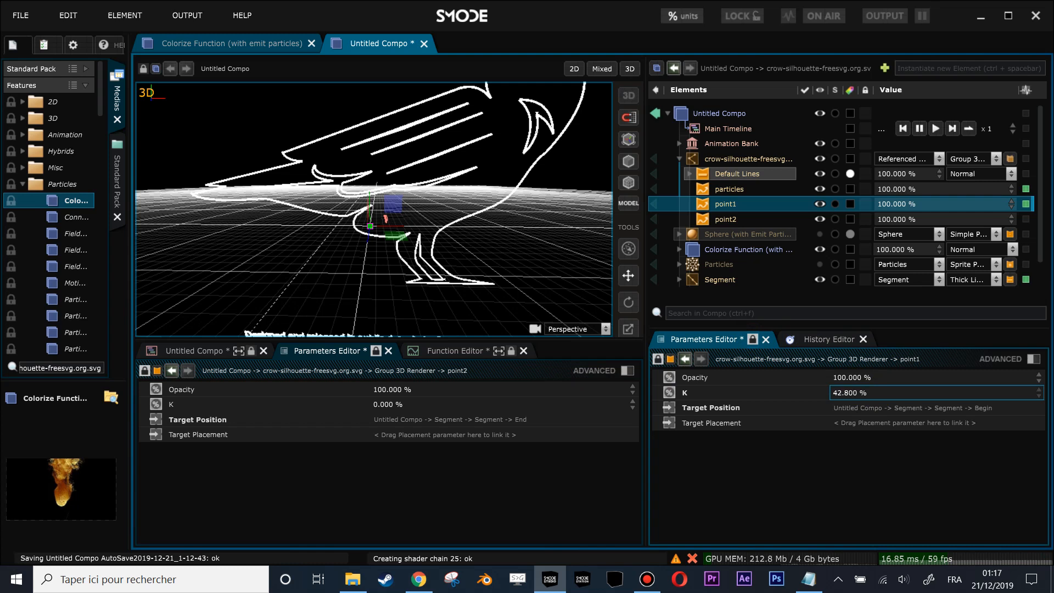
- Open an additional parameters editor for the Segment and set its line thickness to 91.5 px
click(681, 280)
scroll(705, 276, down, 1)
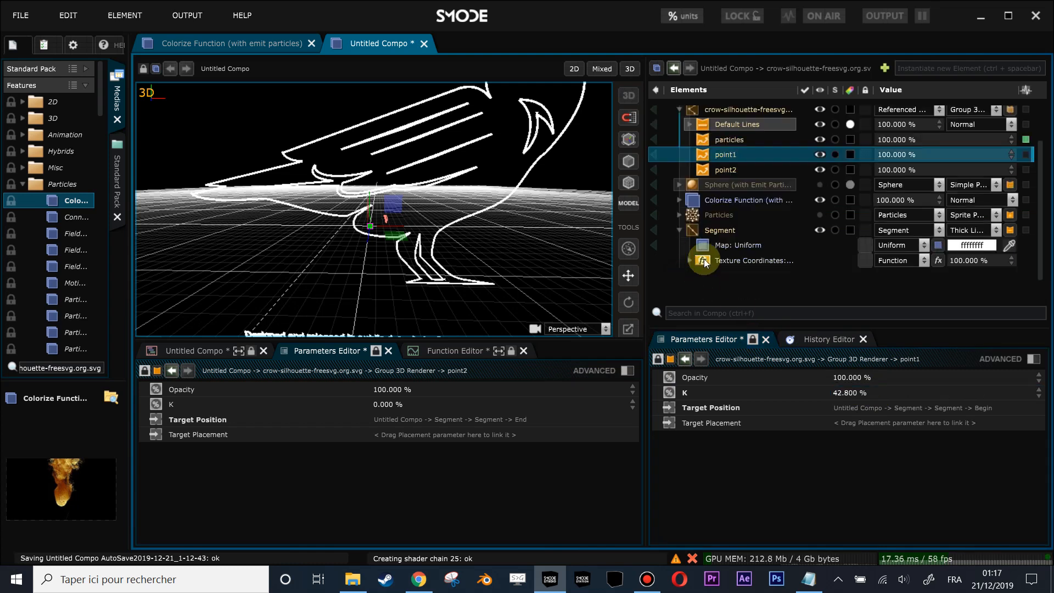
click(716, 232)
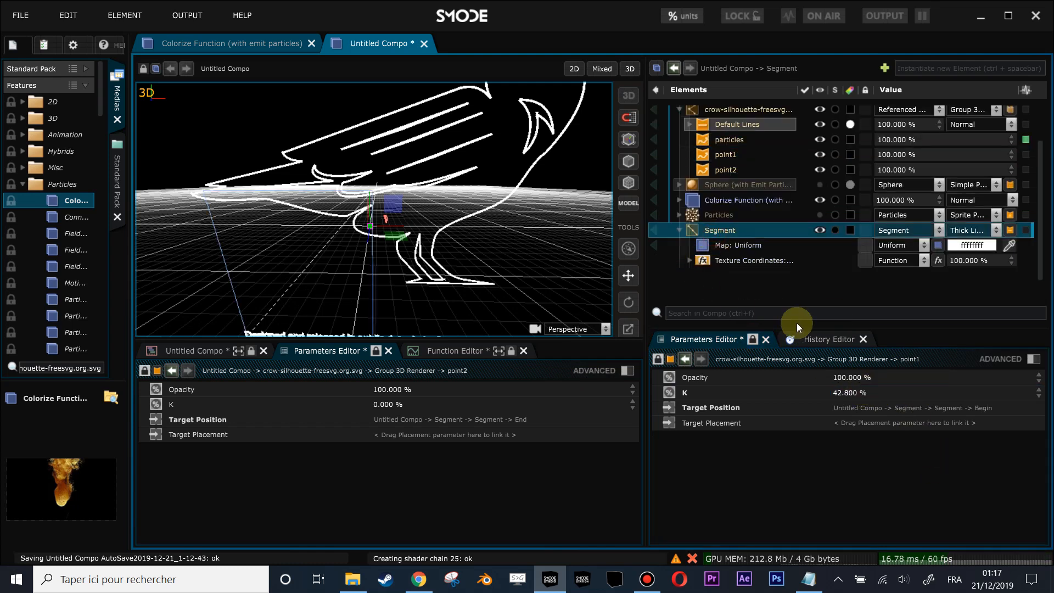
right_click(909, 341)
click(898, 329)
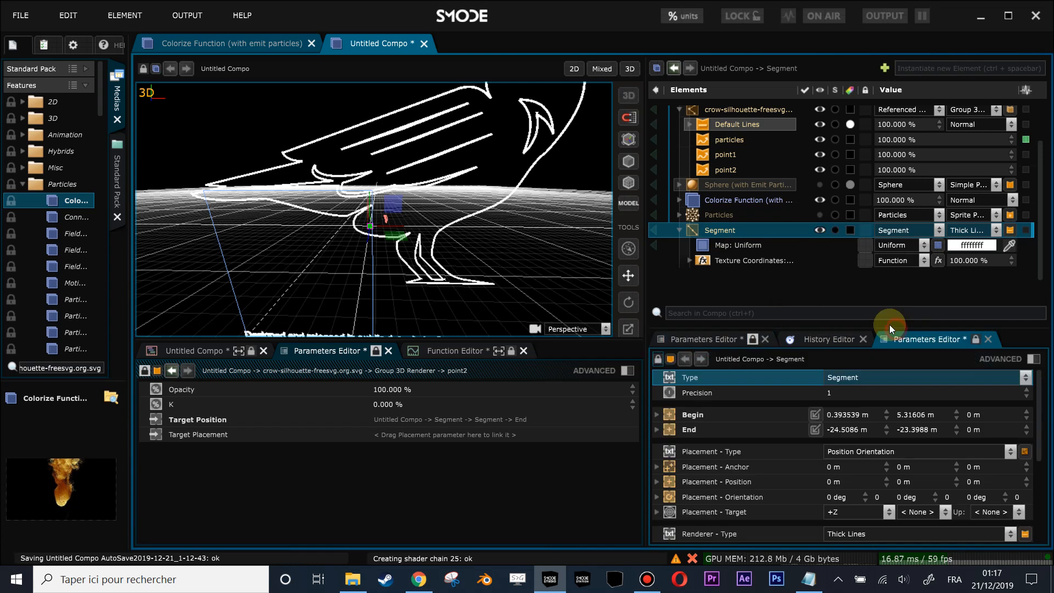
scroll(891, 476, down, 5)
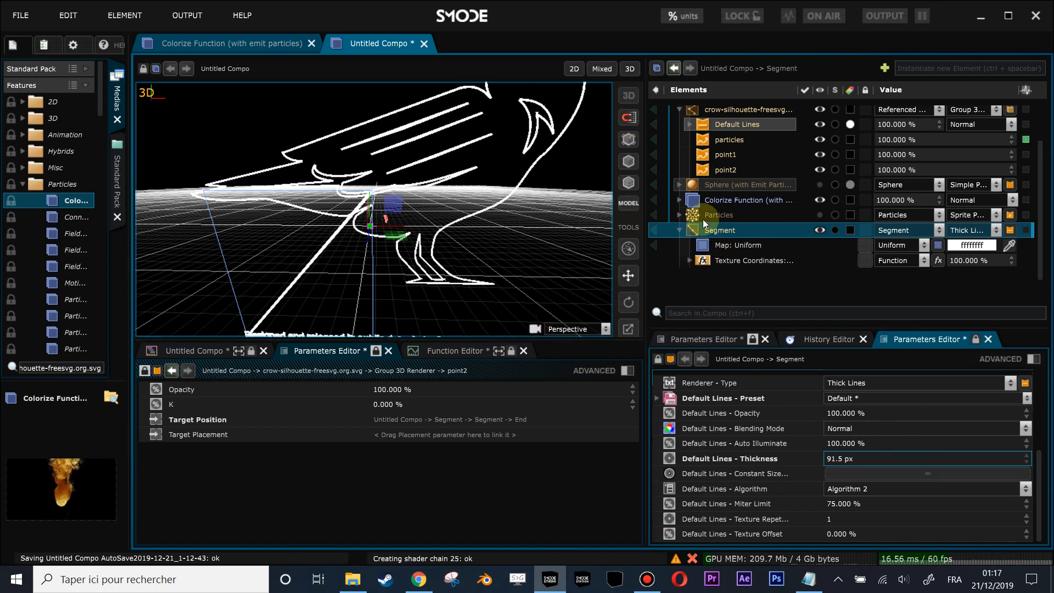
- Bring back point1's locked parameters alongside point2's and set point2's K to 48.9 %
click(710, 171)
scroll(727, 174, up, 1)
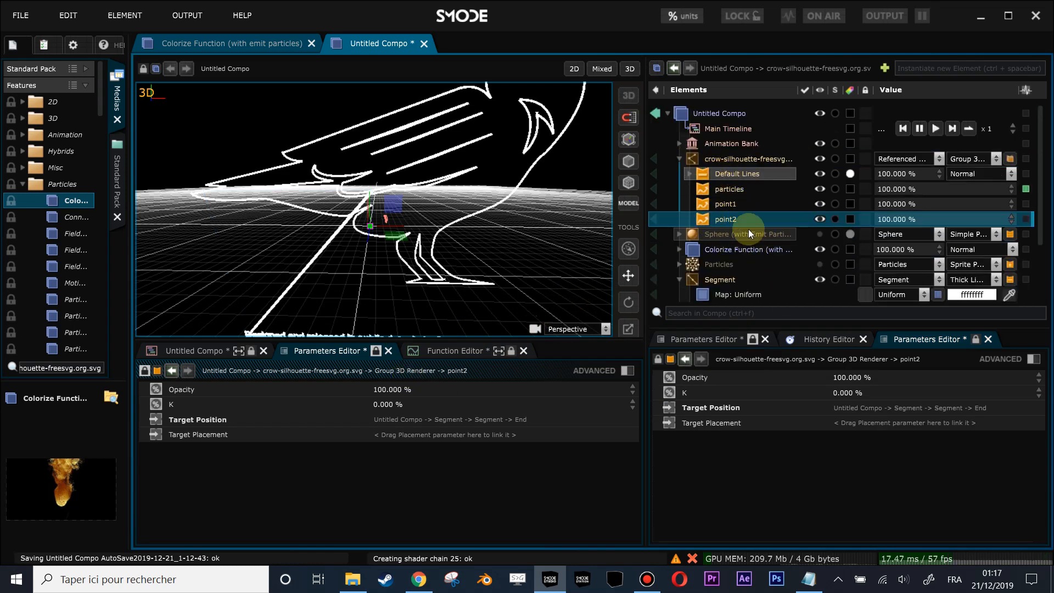
click(722, 339)
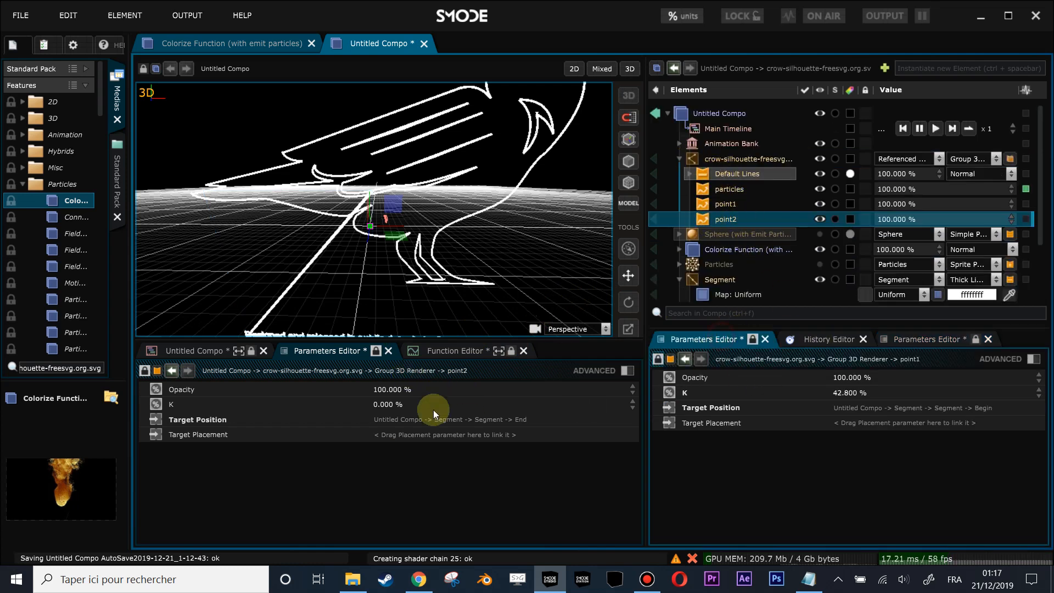
drag(397, 407, 417, 406)
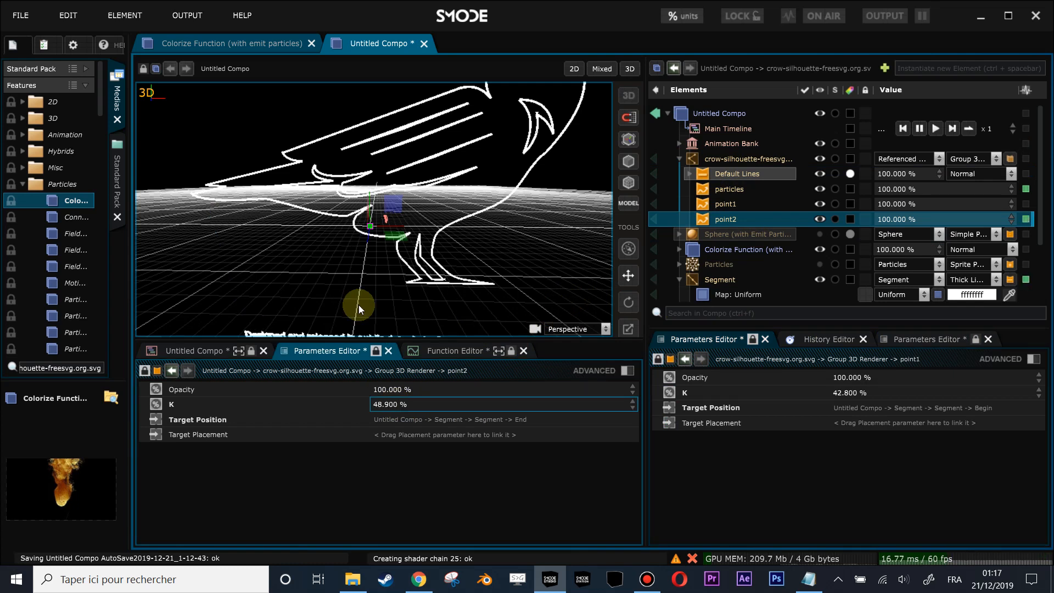
- Set point1's K to 53.9 % to move the Segment's start along the crow outline
drag(378, 375, 378, 373)
scroll(310, 249, up, 3)
drag(310, 249, 373, 271)
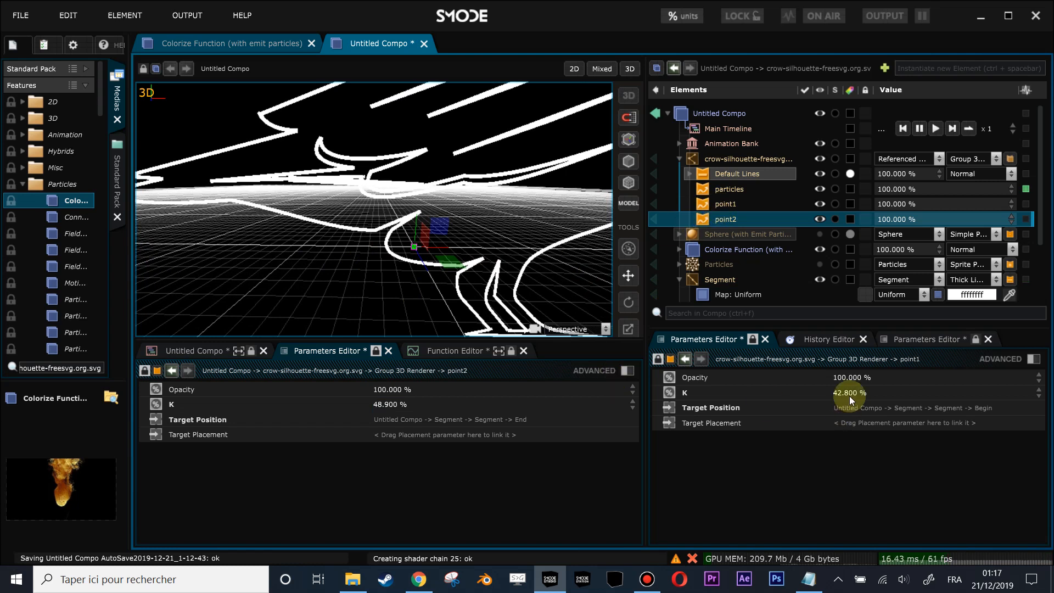
drag(861, 393, 862, 376)
- Reduce the thickness of the crow outline's Default Lines to 21.88 px
drag(499, 168, 400, 203)
scroll(401, 202, up, 3)
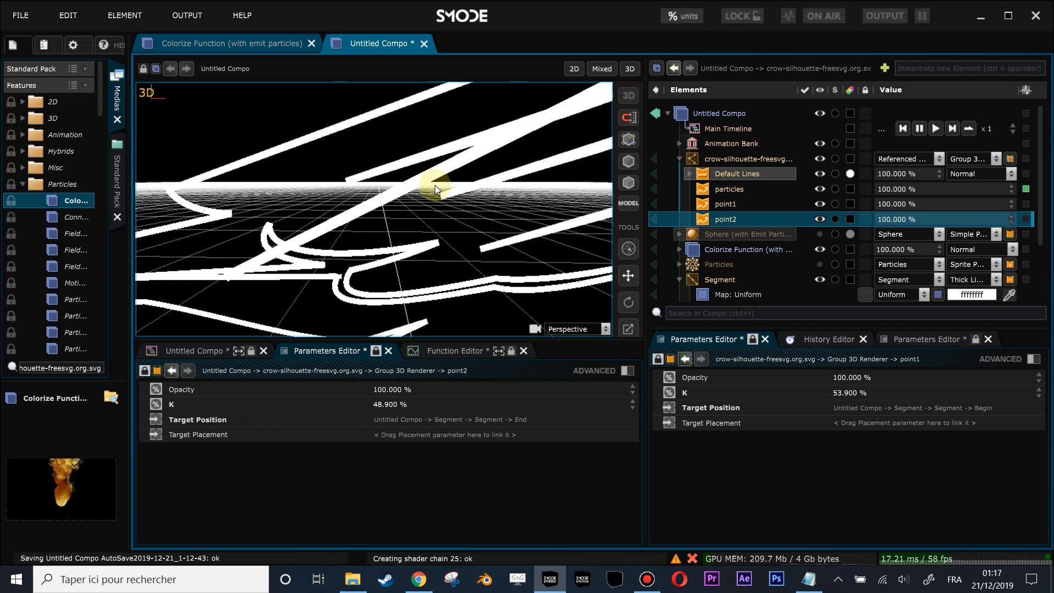
click(728, 173)
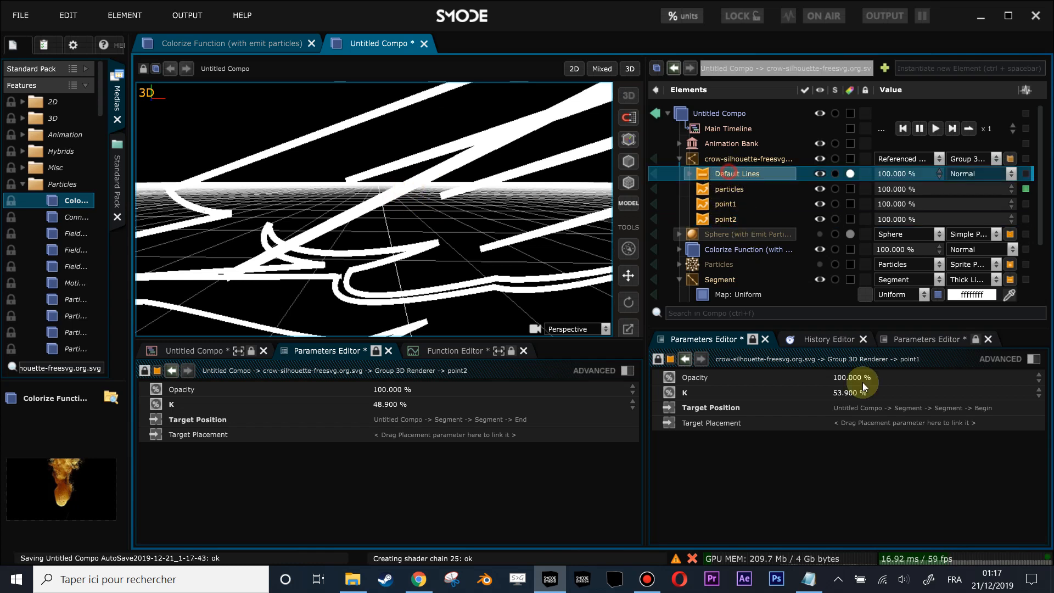
click(754, 339)
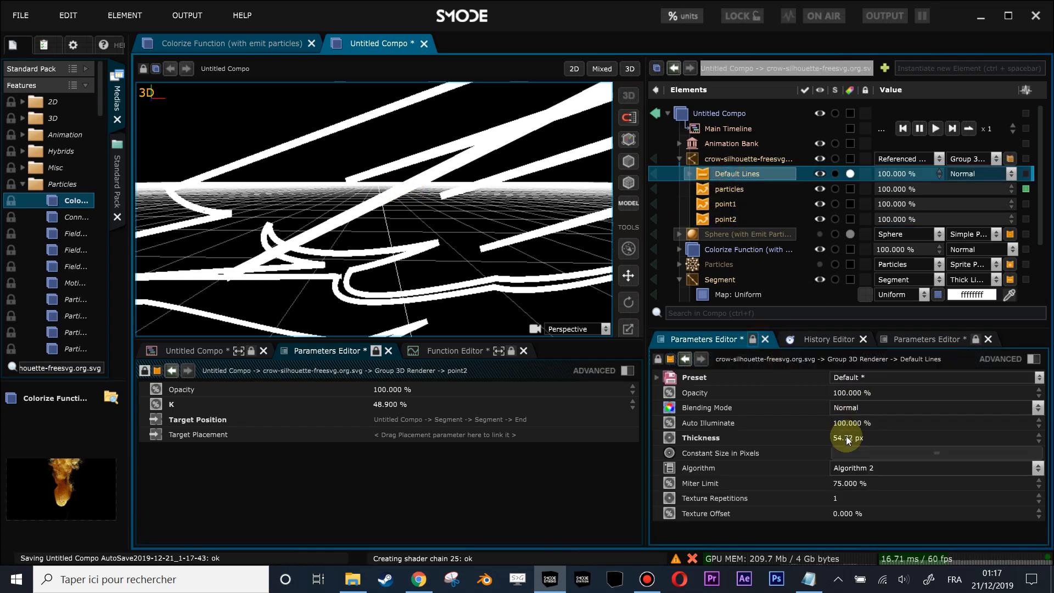
drag(842, 439, 842, 474)
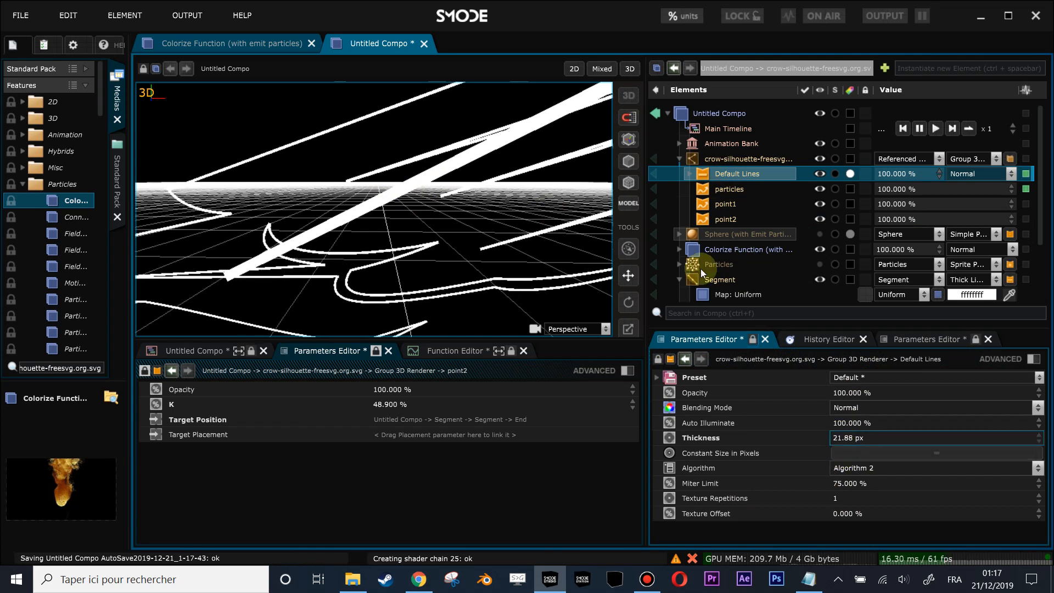
- Change the Segment's uniform map color to red (ff0000ff)
scroll(695, 258, down, 2)
click(725, 247)
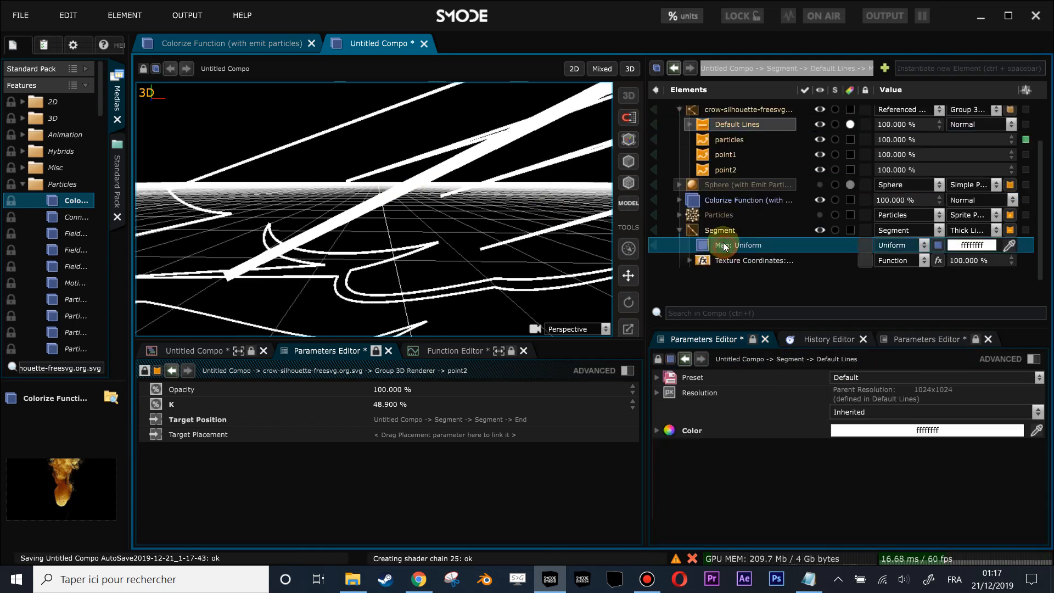
click(895, 439)
click(927, 458)
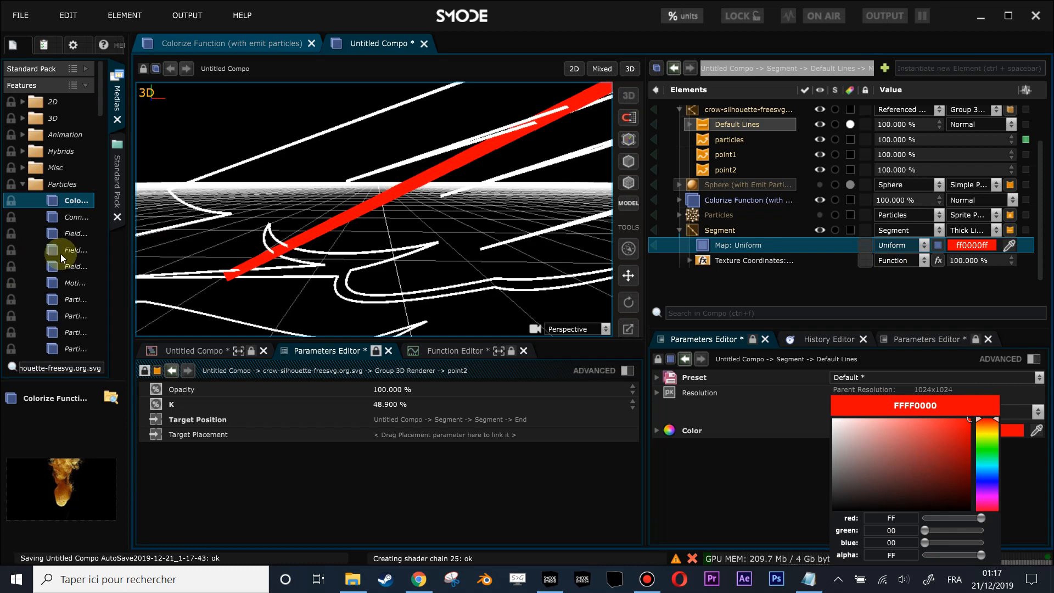
- Widen the file browser, collapse the Features and Documents libraries and expand SmodeTrainingMedias
drag(130, 233, 254, 235)
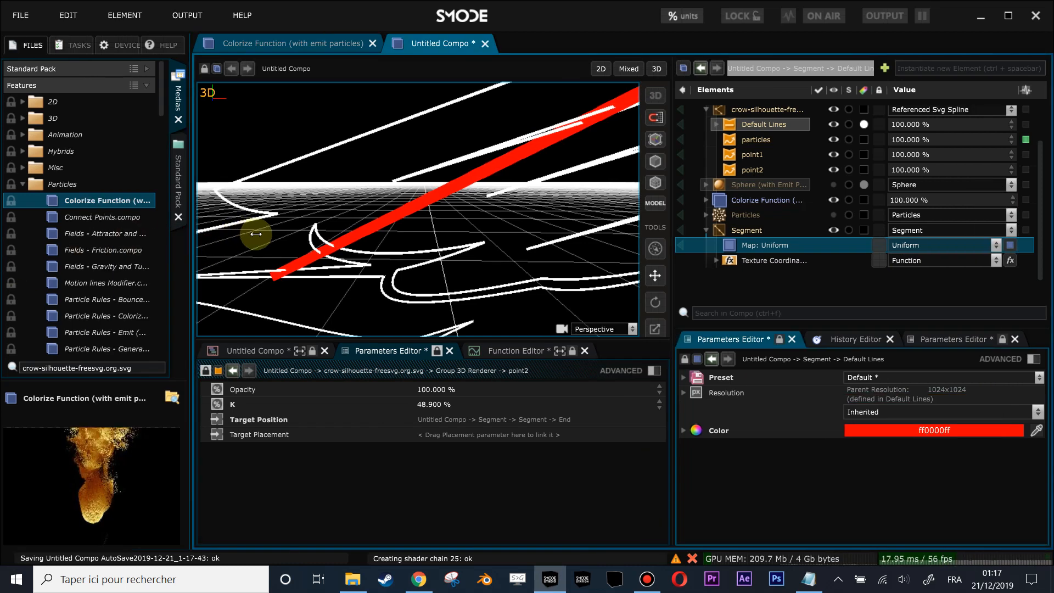
click(60, 84)
scroll(76, 247, down, 5)
scroll(22, 246, up, 5)
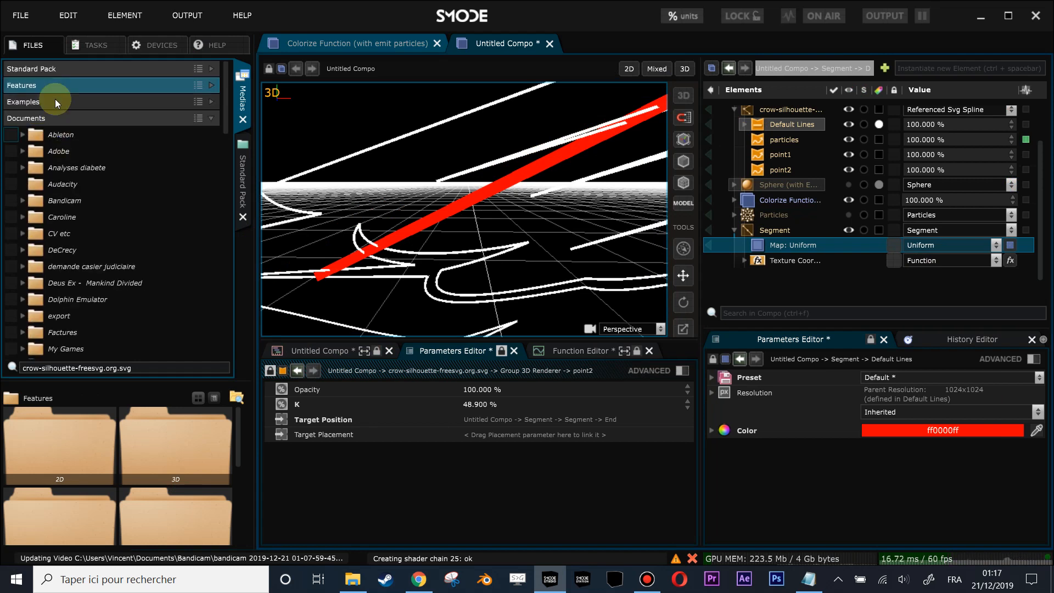
click(55, 87)
click(60, 137)
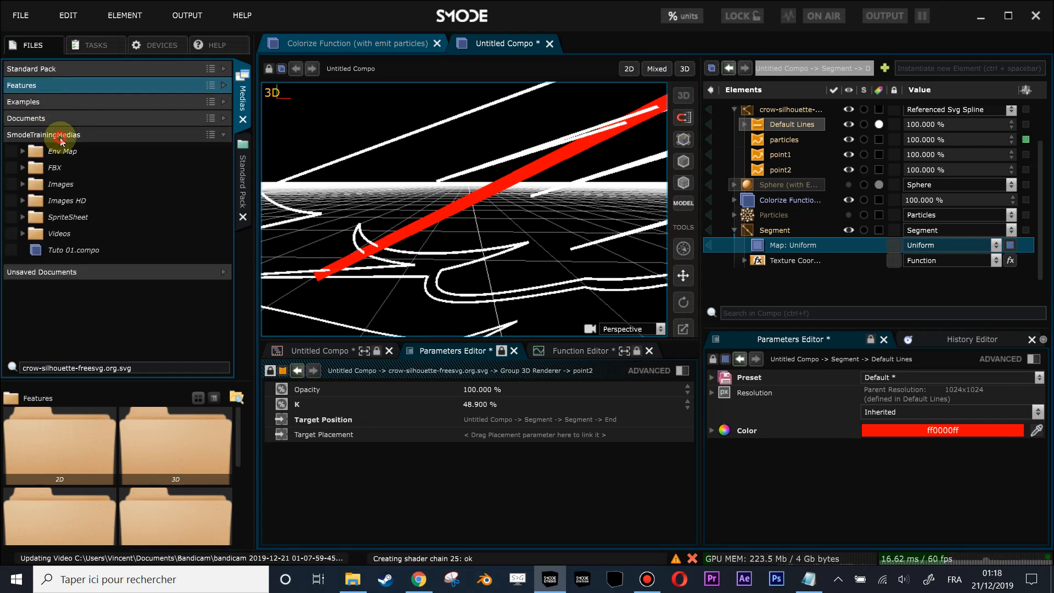
- Expand the Videos folder of SmodeTrainingMedias, enlarge the thumbnail area and browse its video clips
click(42, 238)
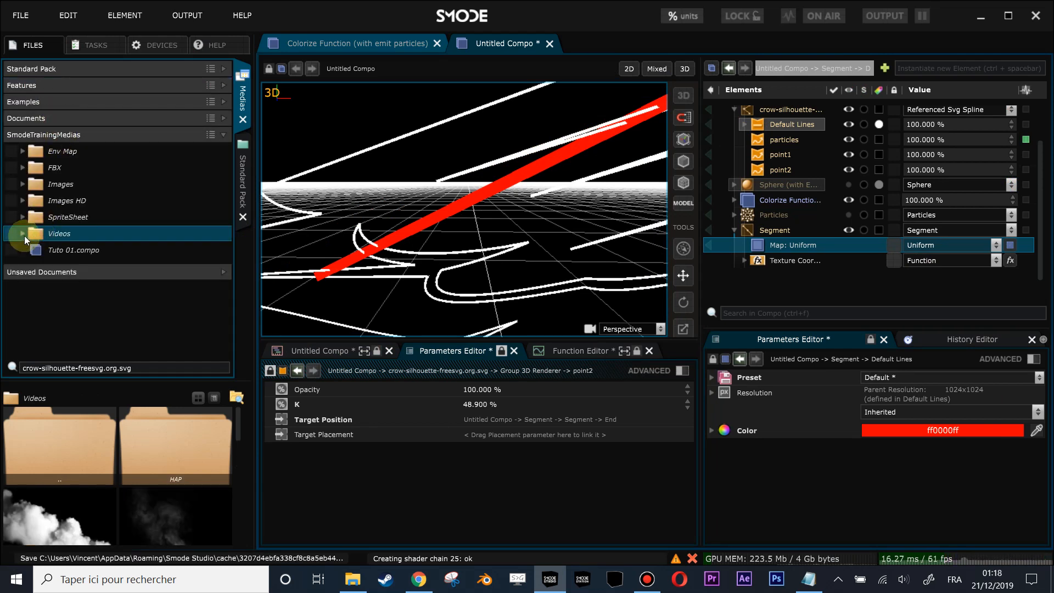
click(23, 239)
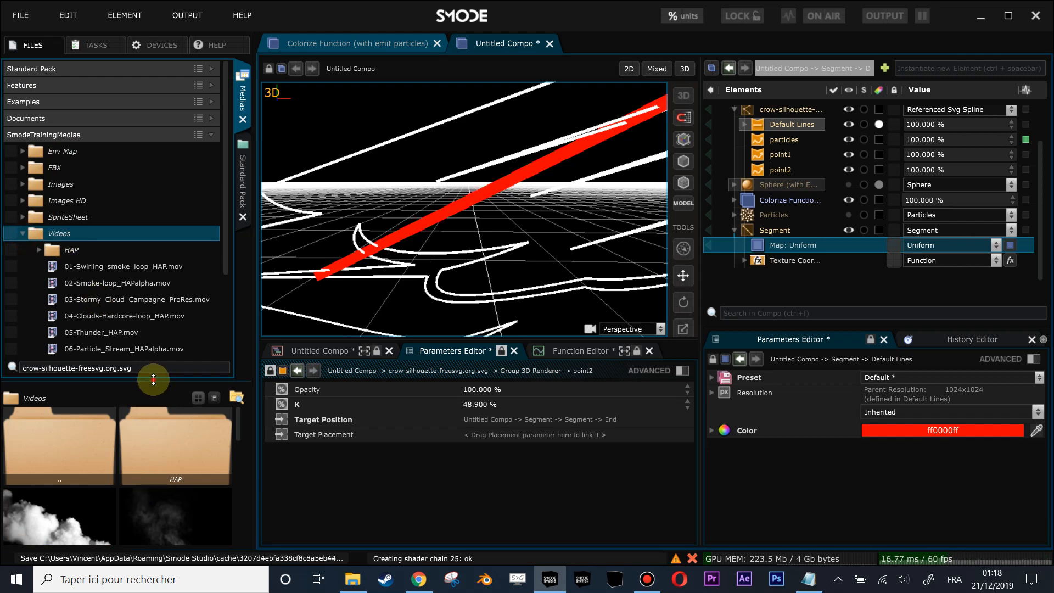
drag(153, 379, 153, 267)
scroll(98, 467, down, 5)
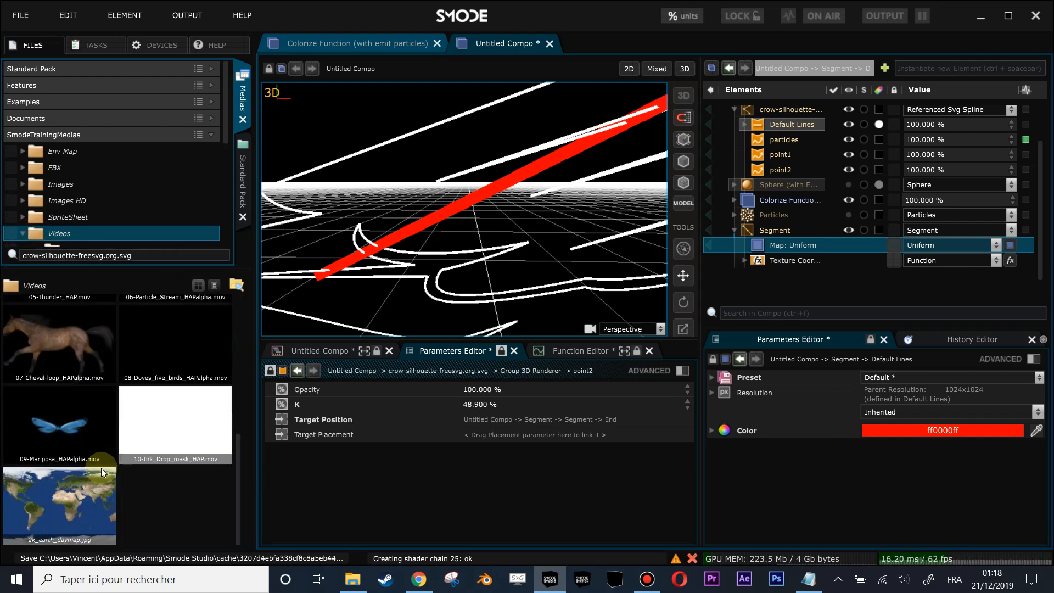
scroll(101, 468, up, 2)
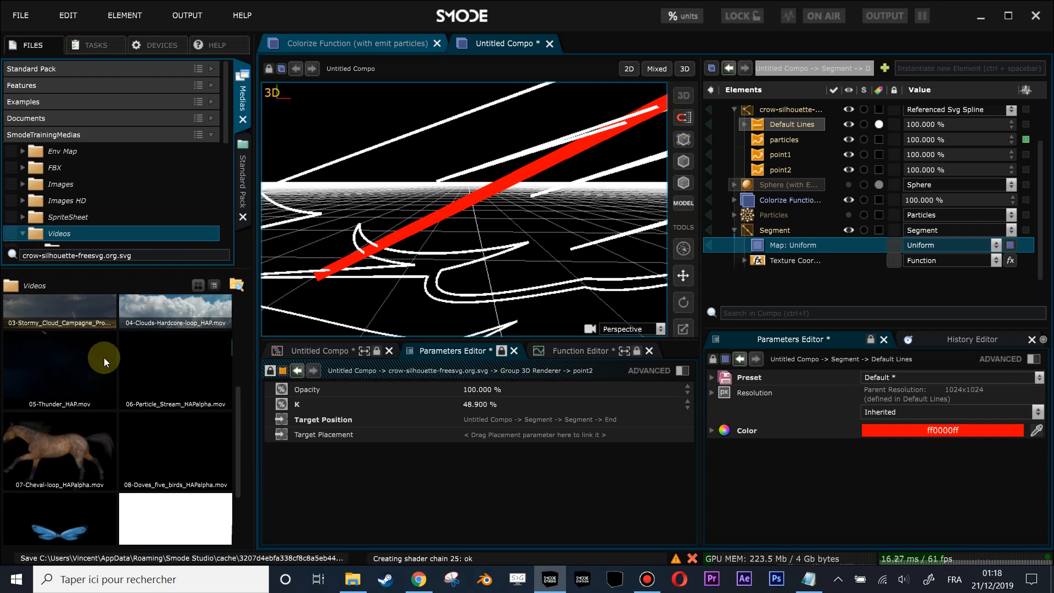
- Replace the Segment's uniform map with the video 05-Thunder_HAP.mov and give it a standalone player
click(77, 379)
drag(44, 386, 774, 242)
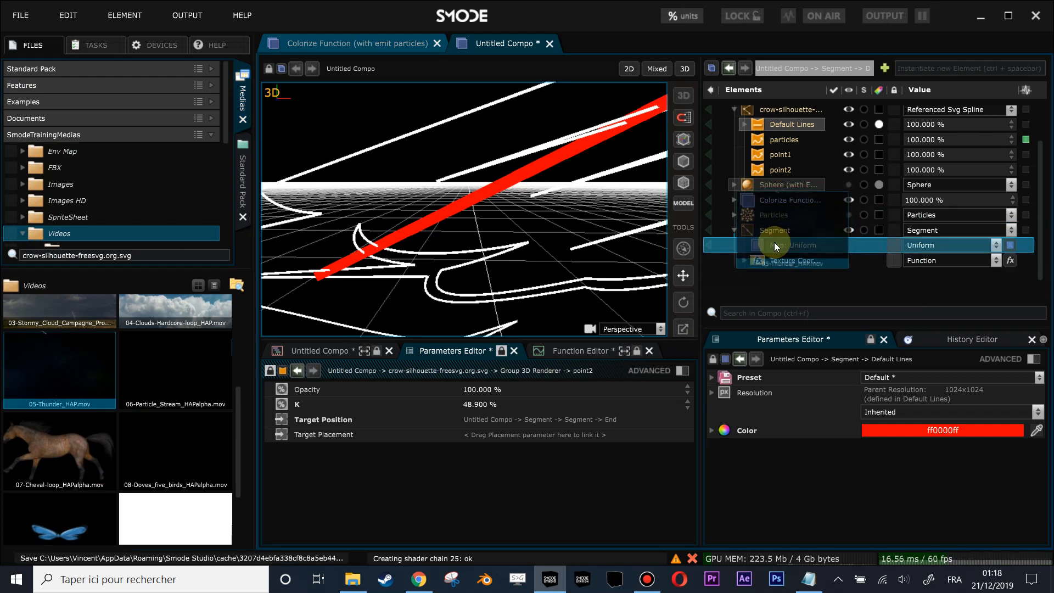
click(524, 321)
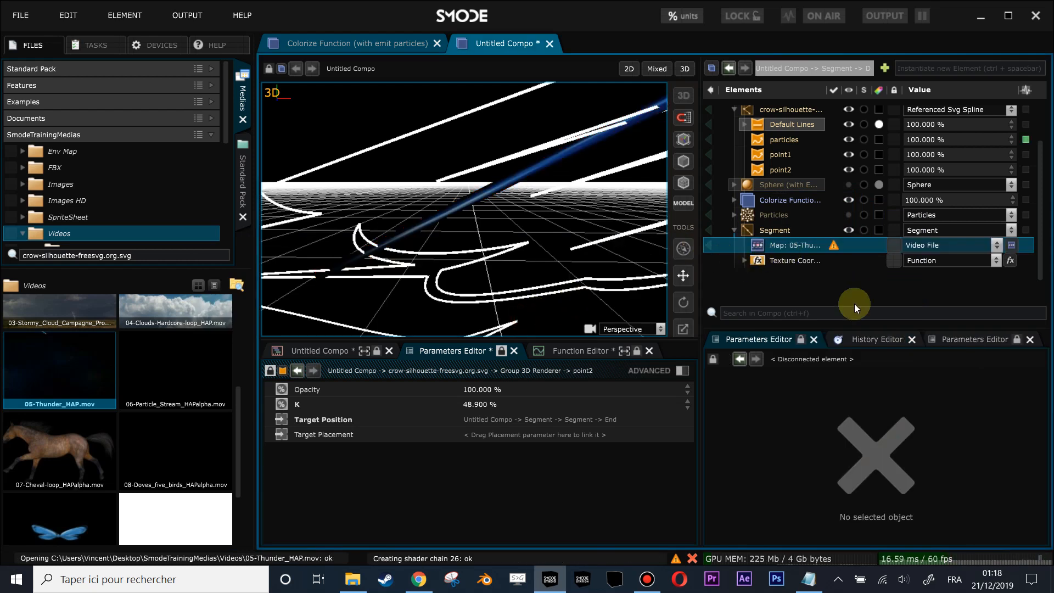
click(774, 245)
click(914, 457)
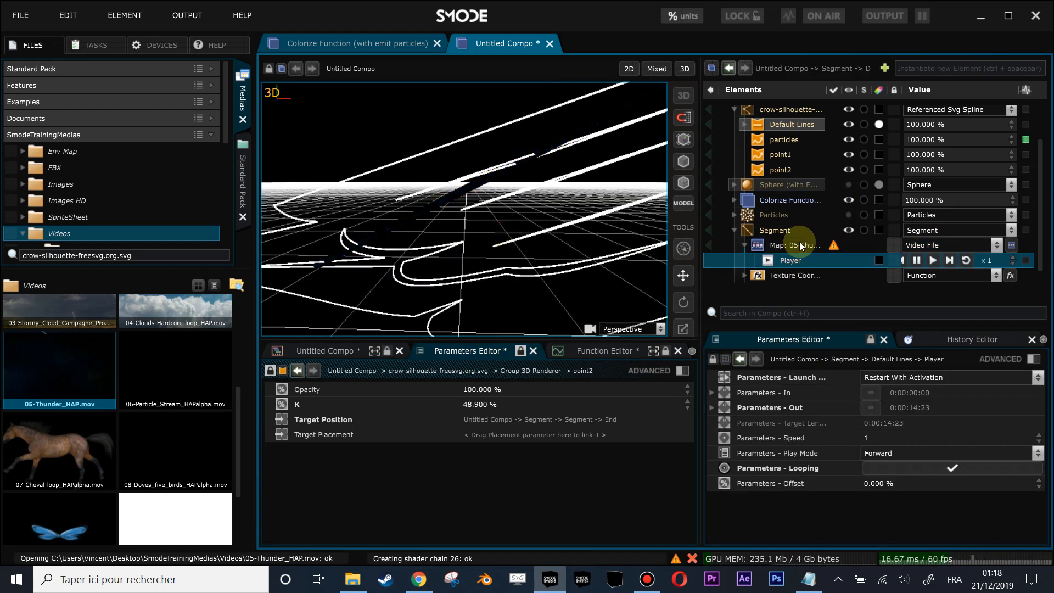
- Increase the thickness of the Segment's Thick Lines renderer to 886.86 px
click(774, 230)
scroll(888, 428, down, 5)
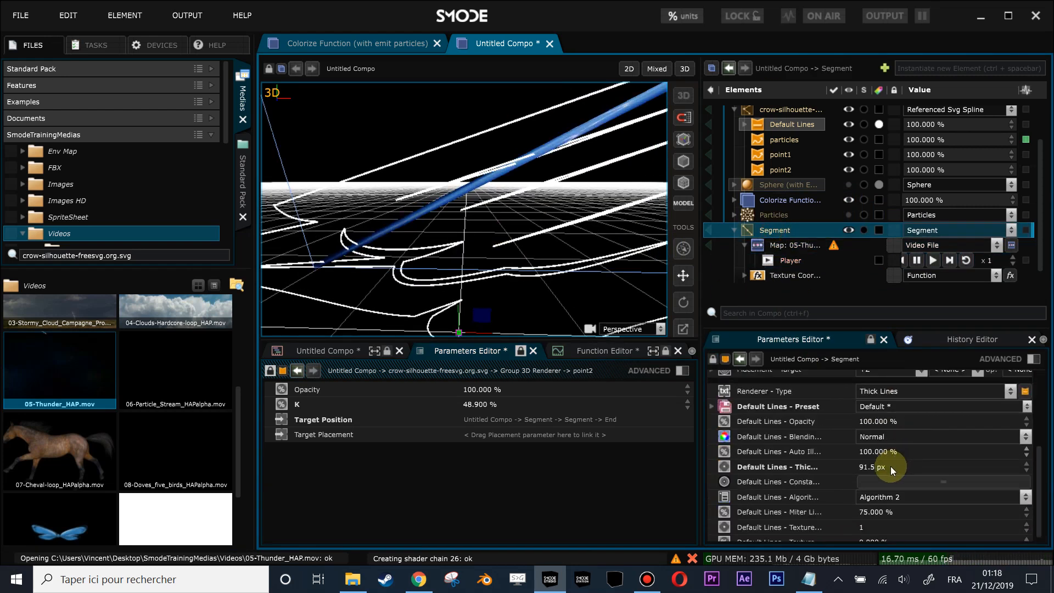
drag(1027, 467, 1027, 434)
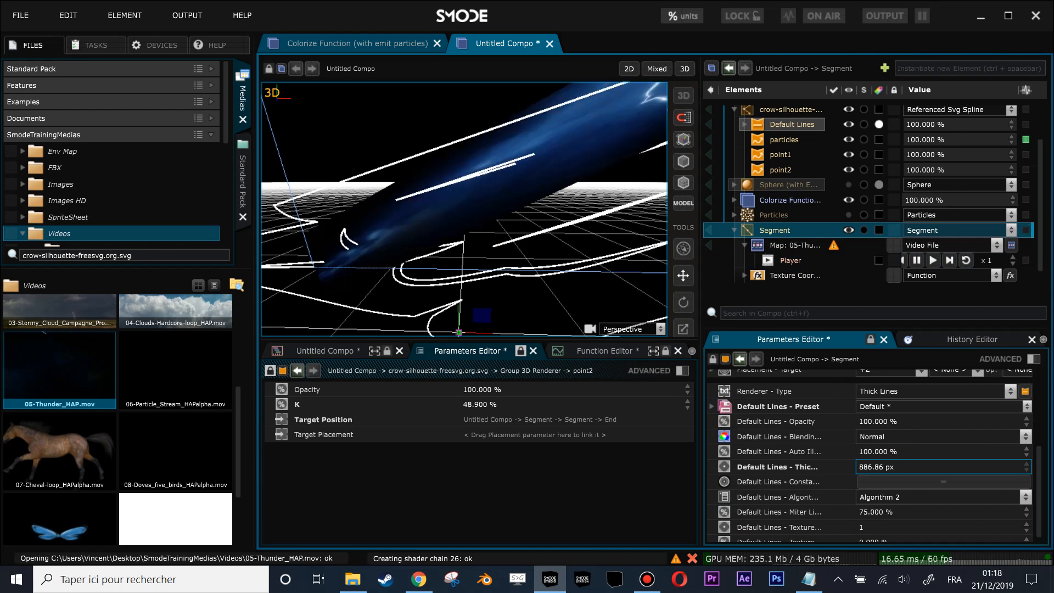
- Add a 2D Transform modifier to the Segment's thunder video map and set its frame rotation to 90 degrees
click(777, 245)
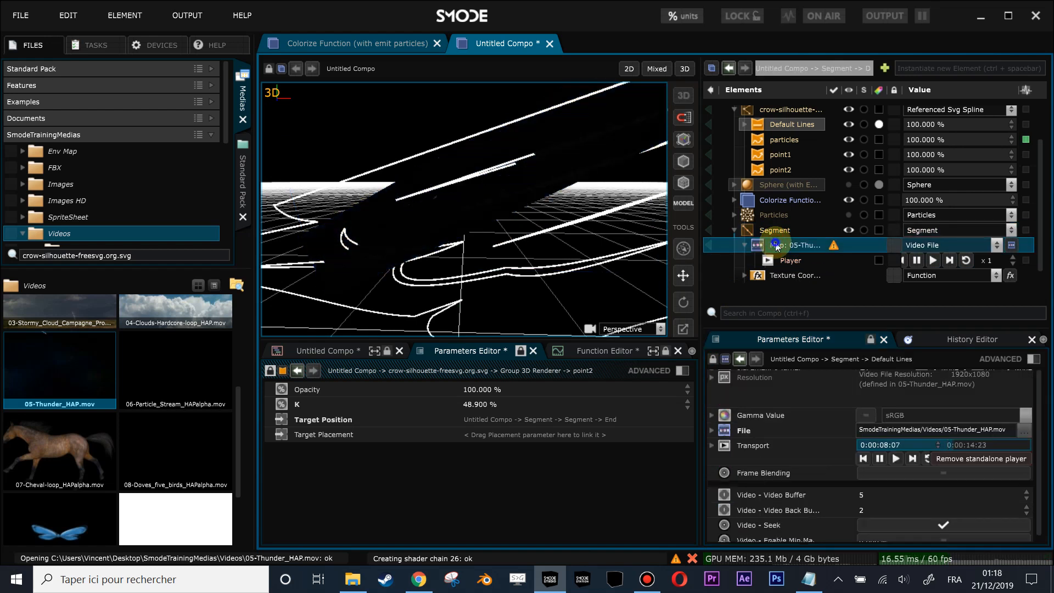
right_click(776, 245)
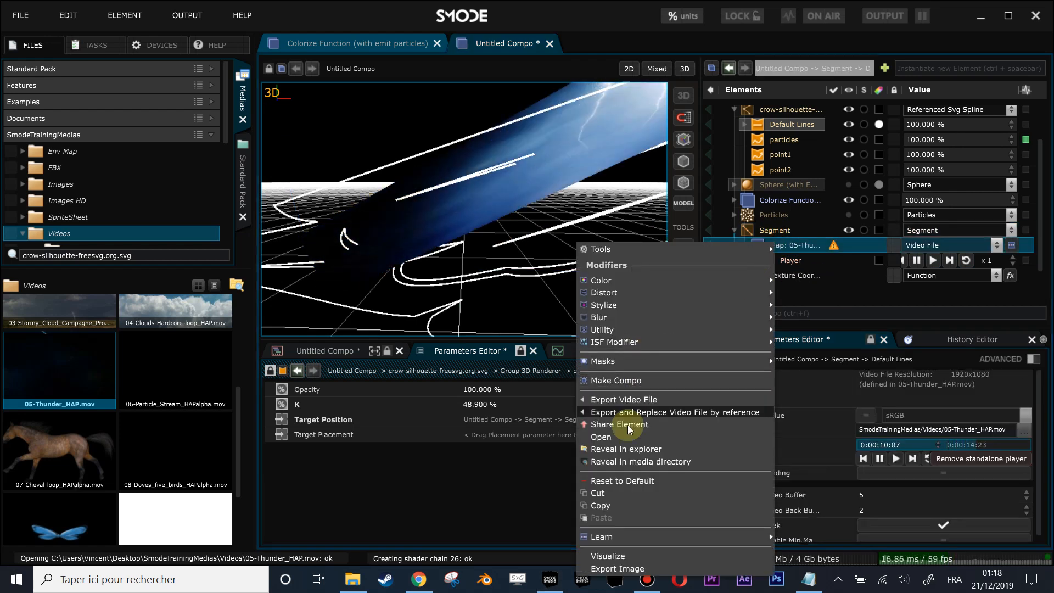
mouse_move(621, 296)
click(804, 293)
click(884, 488)
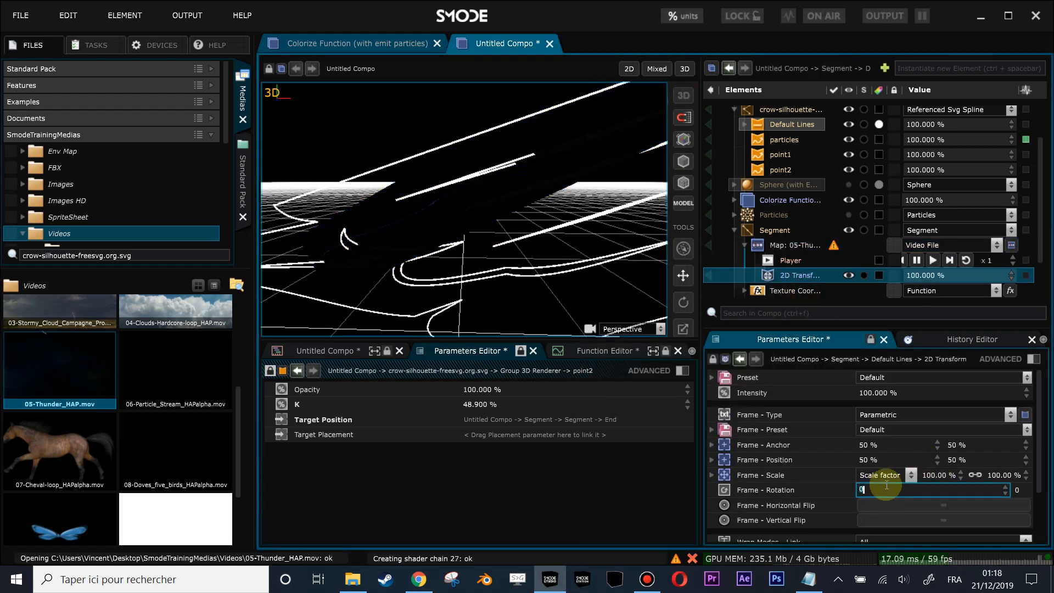
text(90)
key(Return)
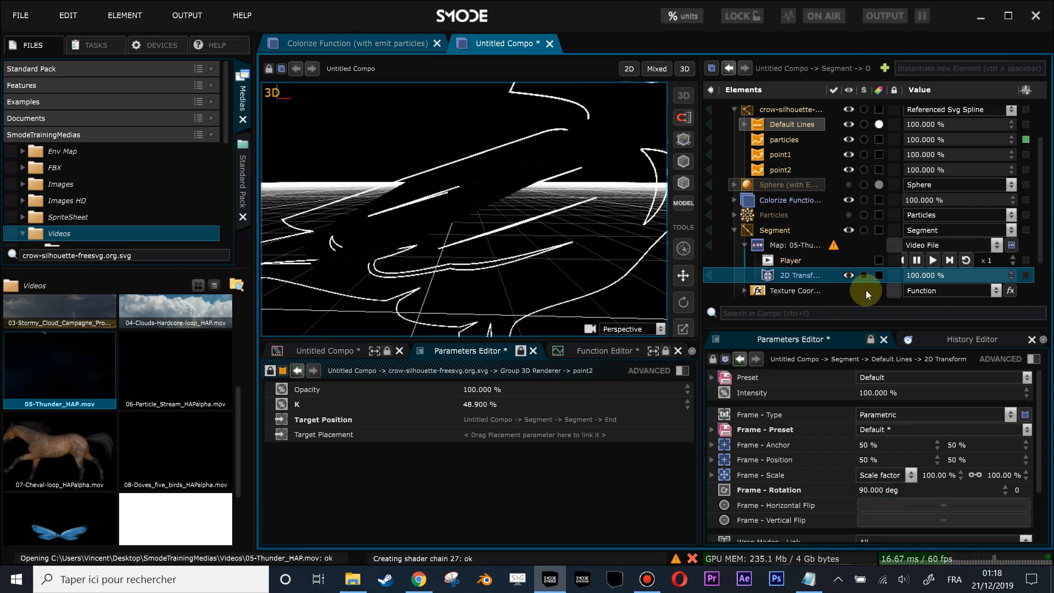
- Visualize the video map in 2D and stretch the 2D Transform's frame to fill the image, scaled about 57.2 % by 178.5 %
click(710, 244)
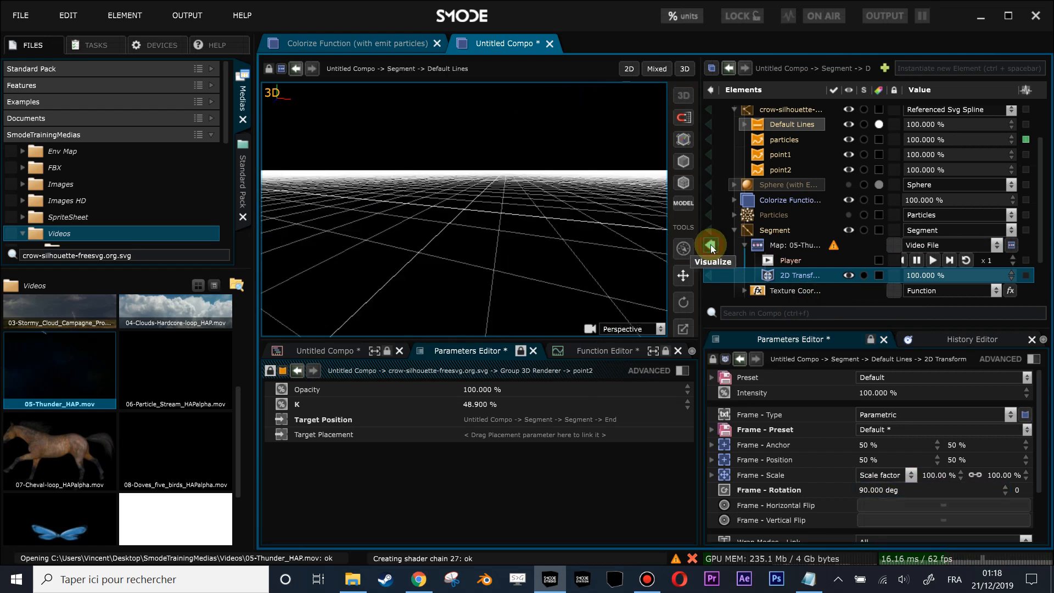
click(627, 64)
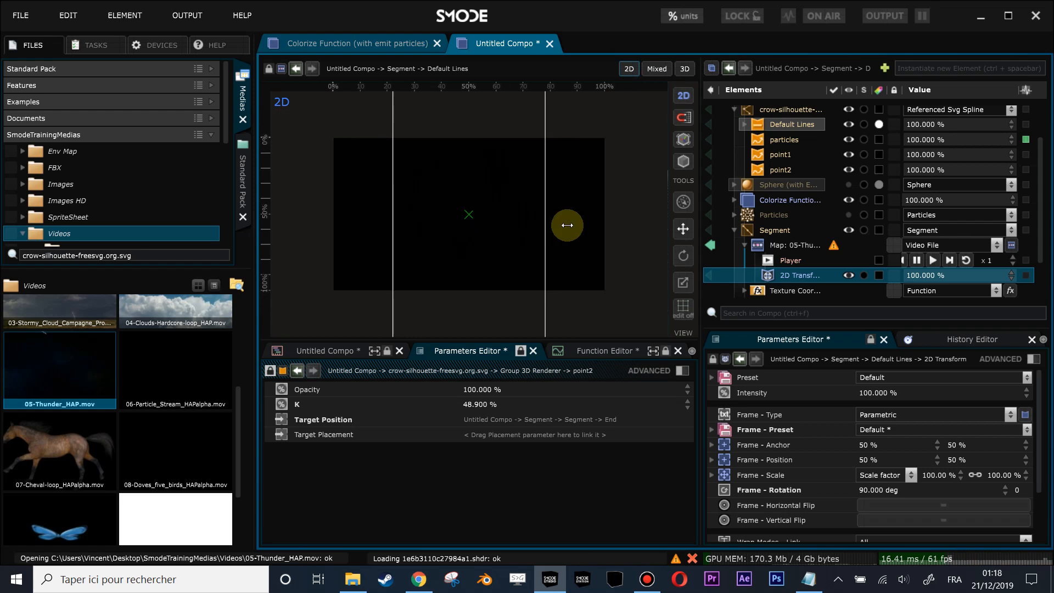
drag(545, 228, 605, 221)
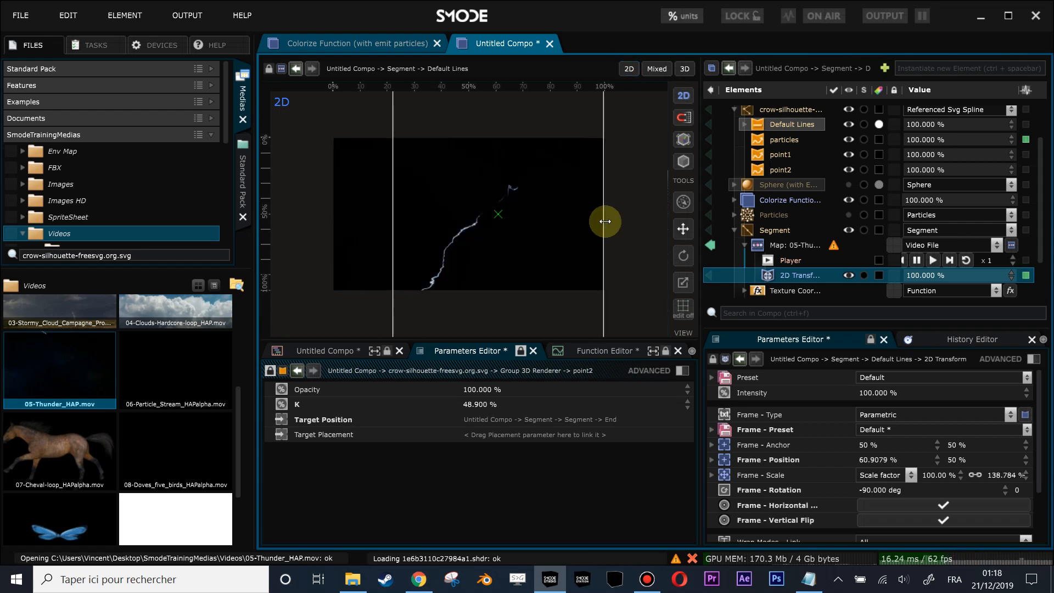
drag(395, 224, 333, 218)
drag(449, 288, 450, 259)
drag(478, 136, 479, 169)
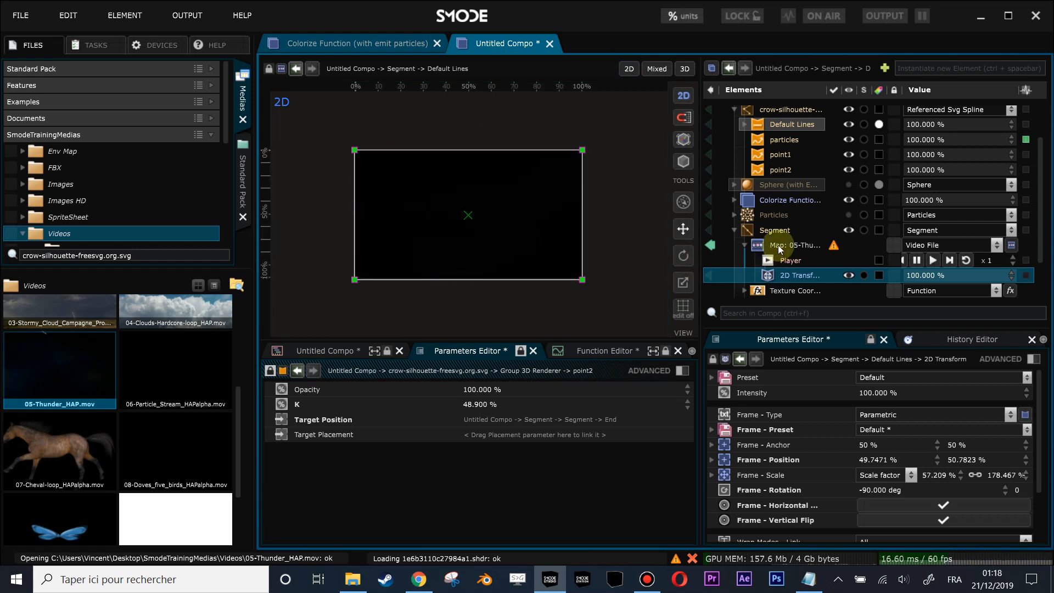
- Scrub through the thunder video, limit its Player to In 0:00:00:00 and Out 0:00:02:00, and play it
click(778, 247)
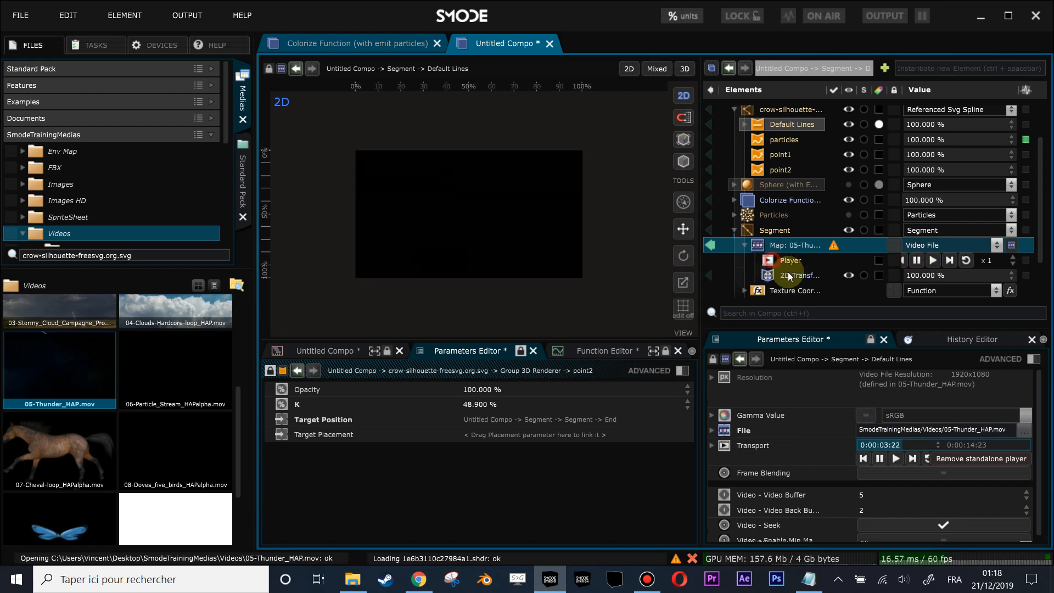
click(774, 262)
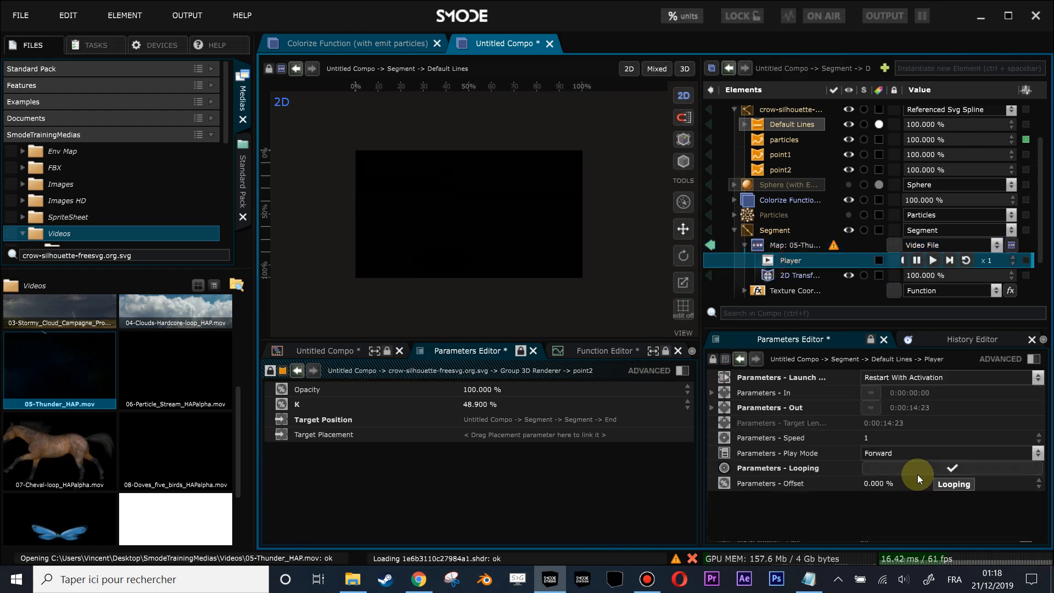
click(791, 246)
drag(900, 445, 900, 485)
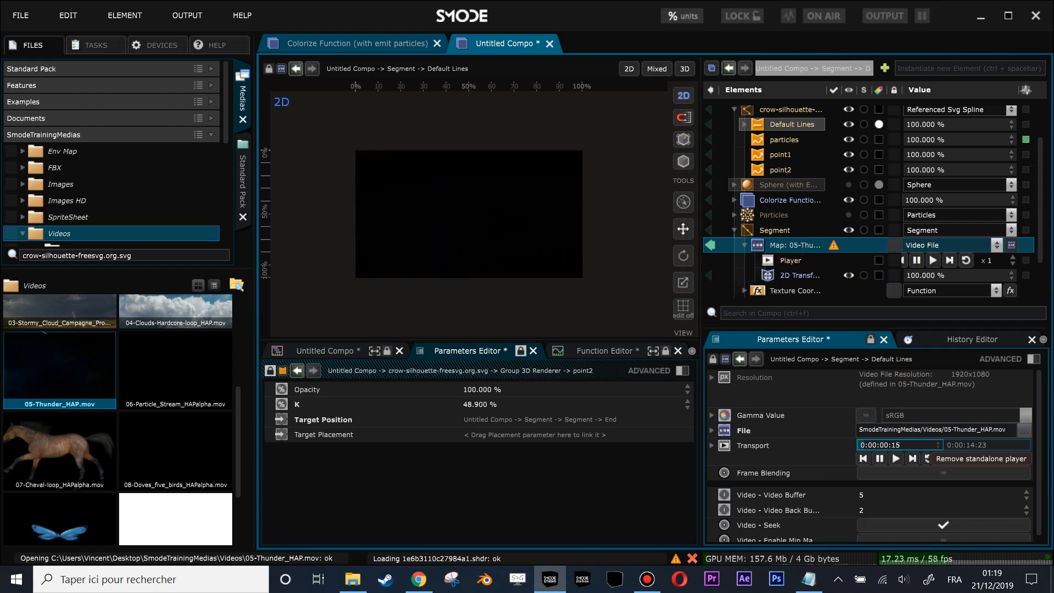
drag(900, 446, 873, 441)
drag(873, 445, 873, 438)
click(786, 262)
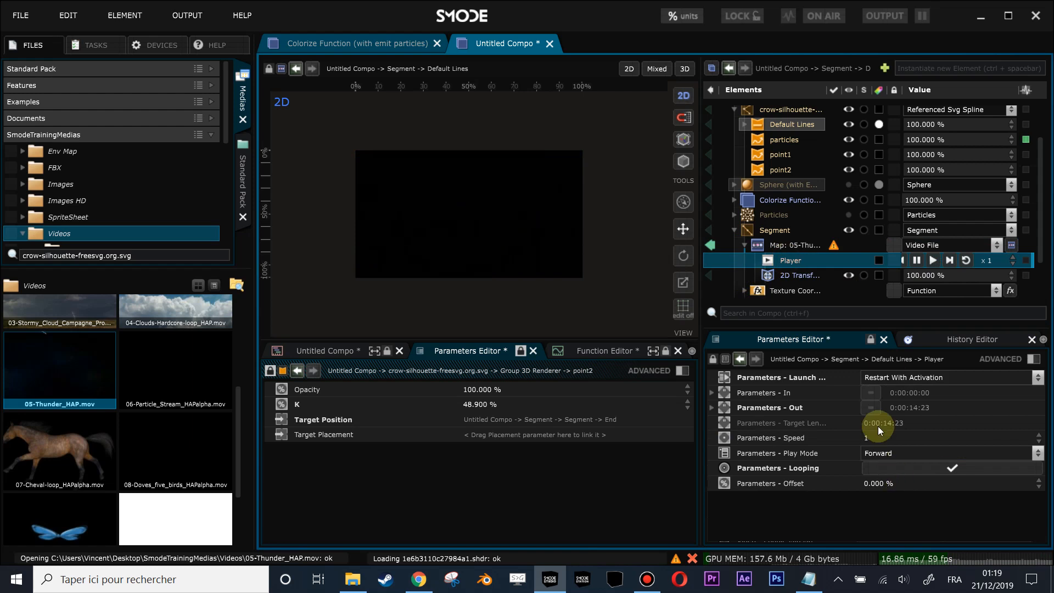
click(869, 393)
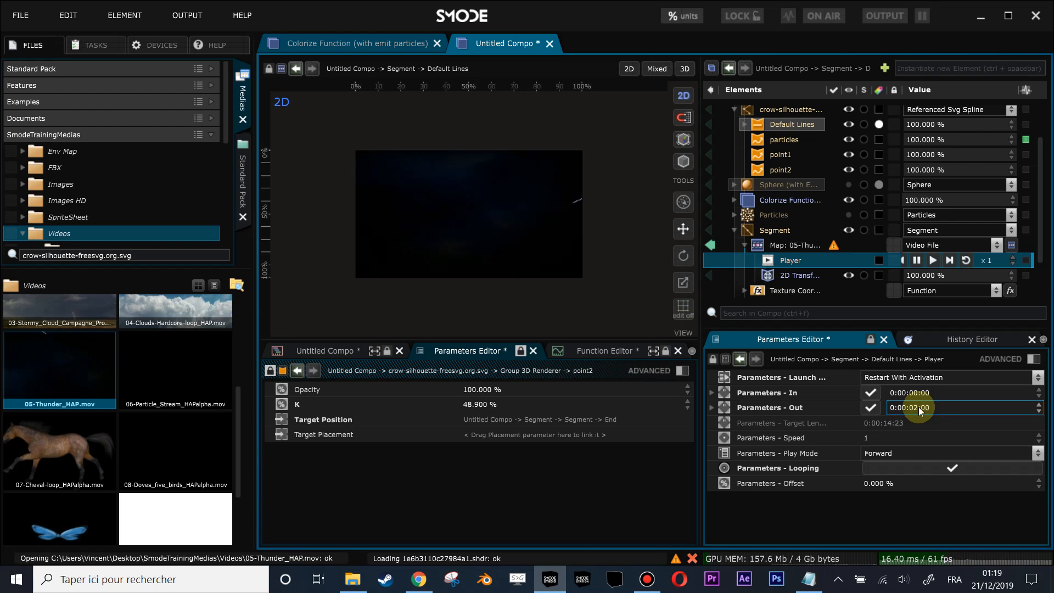
click(933, 262)
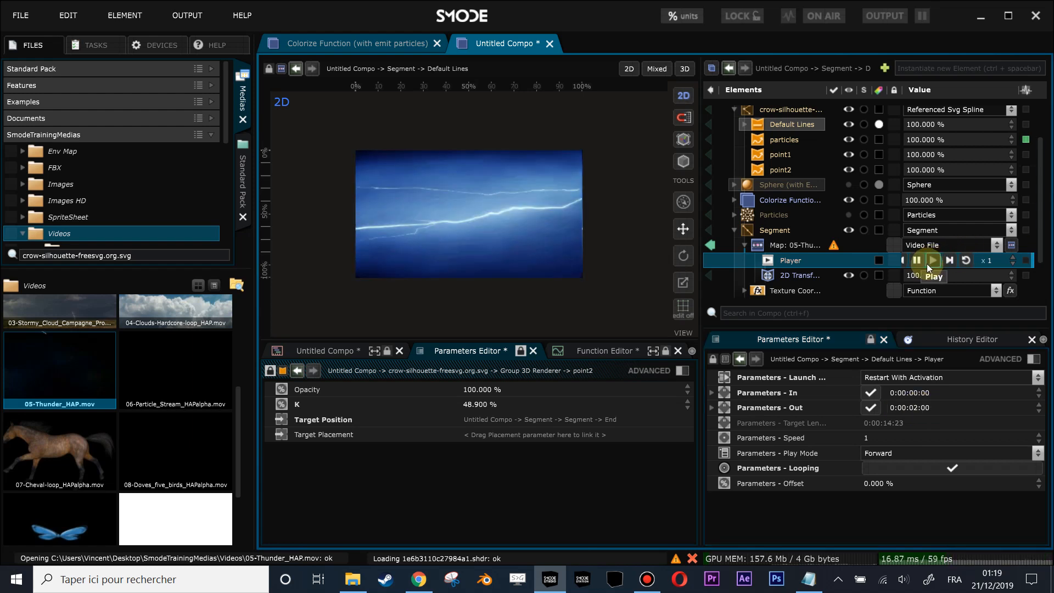
- Visualize the whole composition in 2D and add a Perspective Camera, slightly rotated and pulled back to a distance of about 87
click(709, 245)
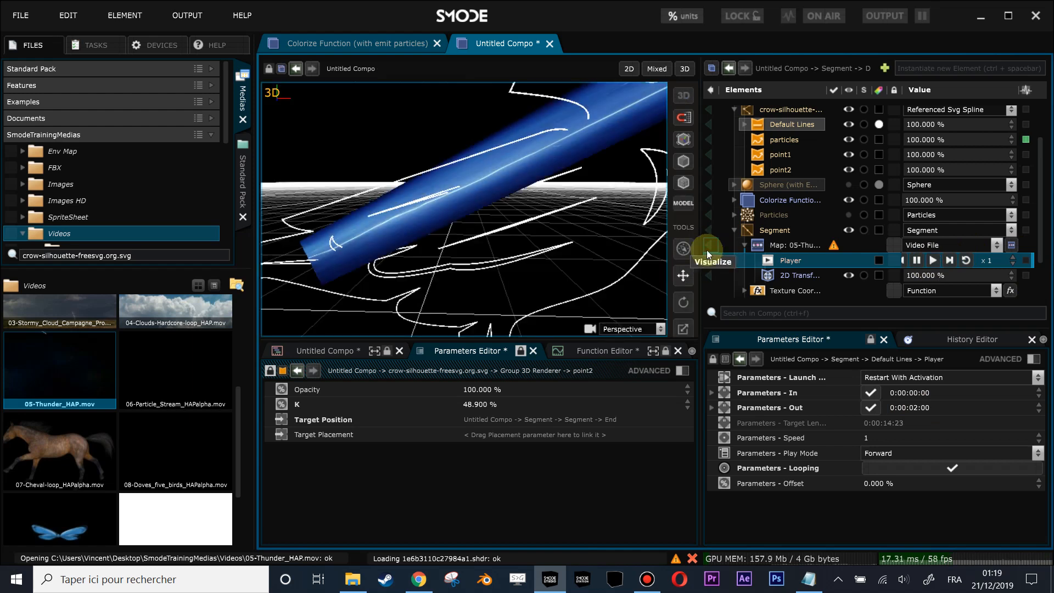
scroll(552, 208, up, 3)
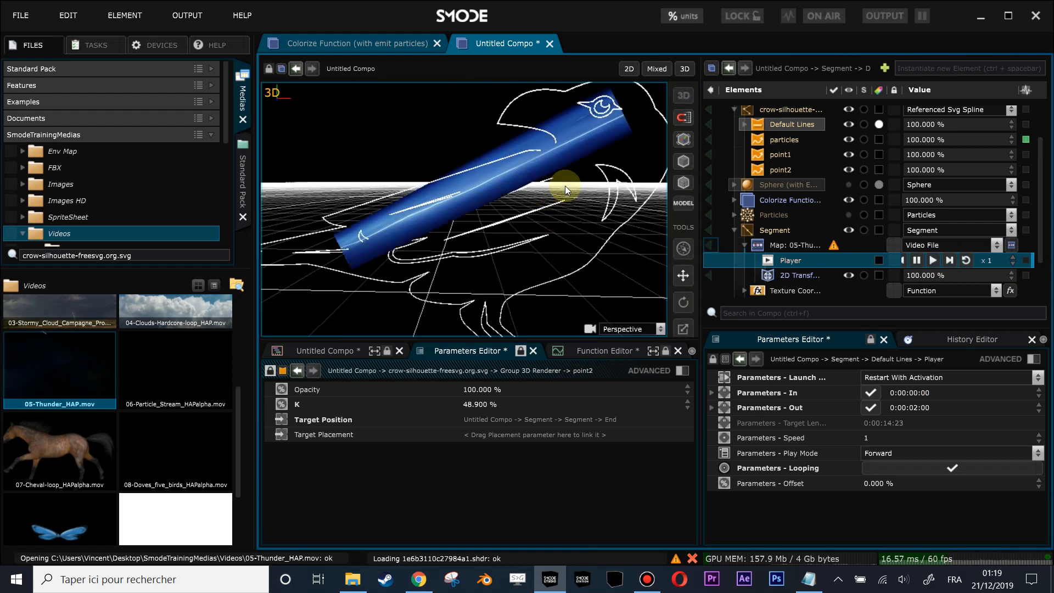
click(631, 69)
scroll(772, 169, up, 2)
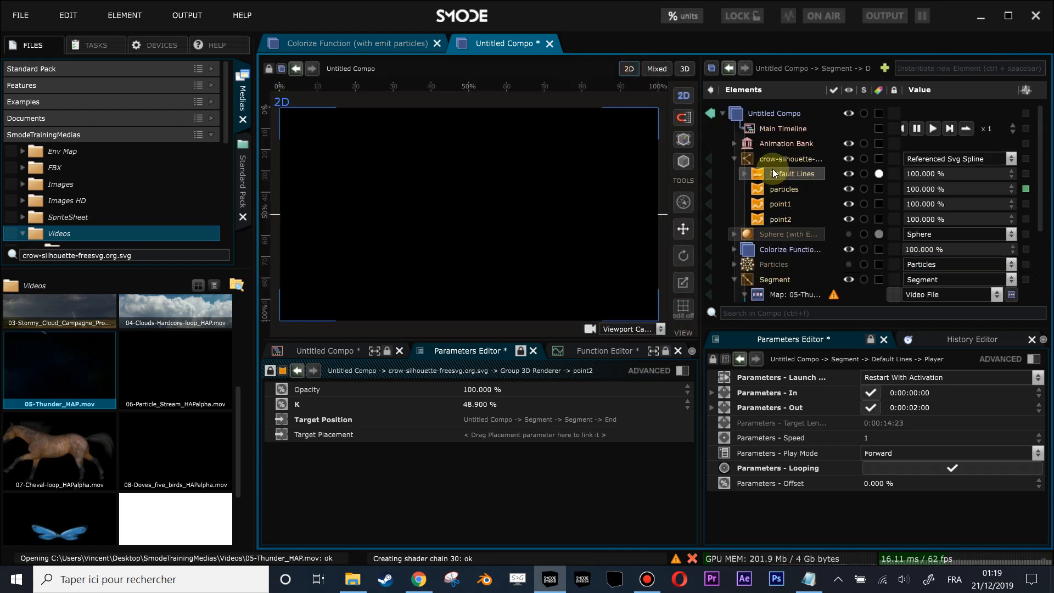
click(734, 159)
right_click(759, 288)
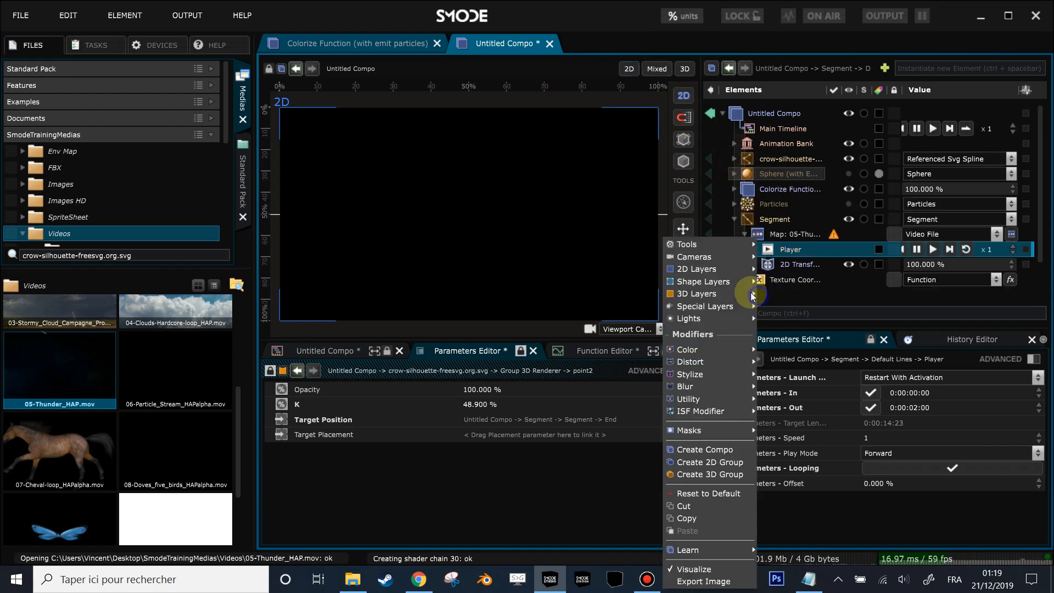
mouse_move(713, 257)
click(826, 259)
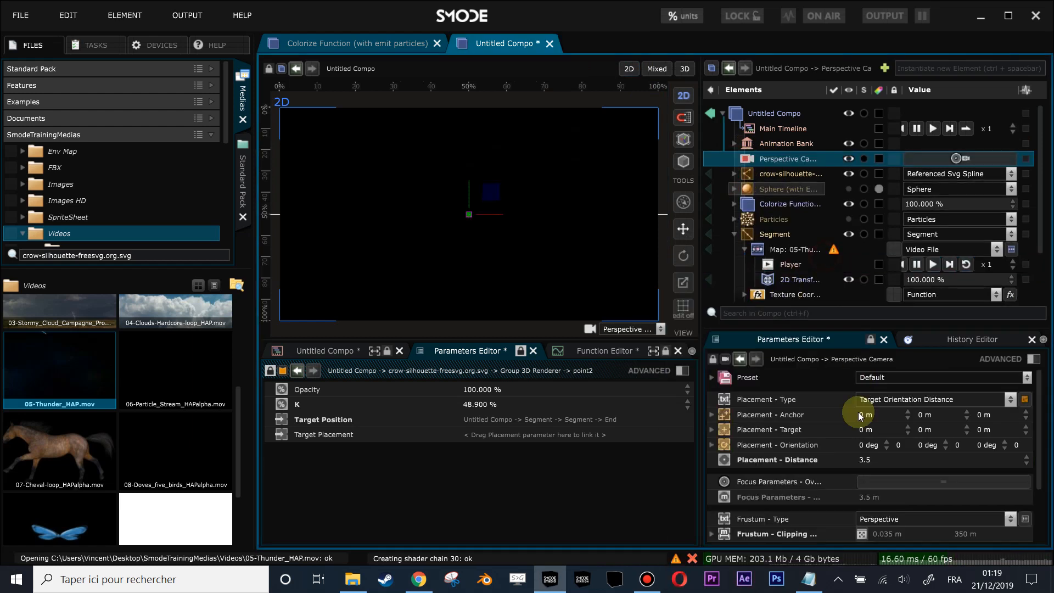
drag(857, 463, 858, 436)
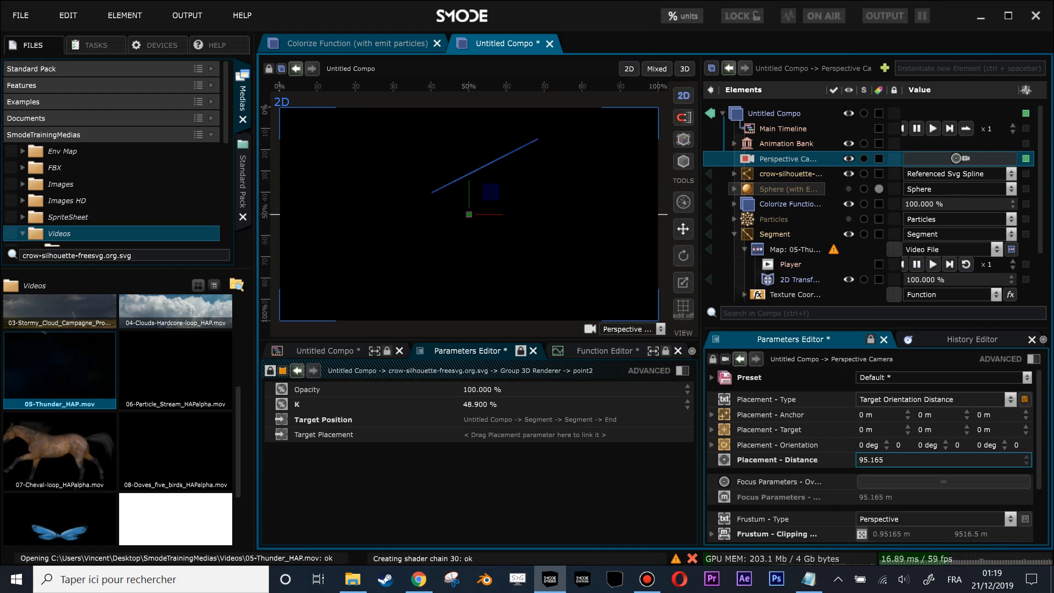
drag(512, 195, 528, 197)
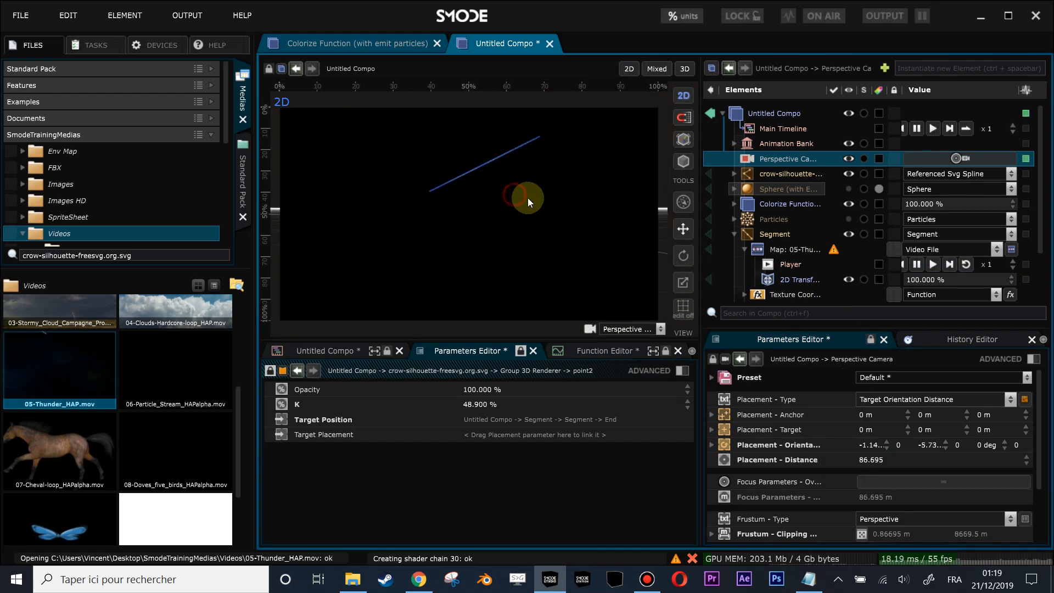
- Increase the thickness of the crow outline's Default Lines to 697.57 px and show the 3D and 2D views together
click(762, 176)
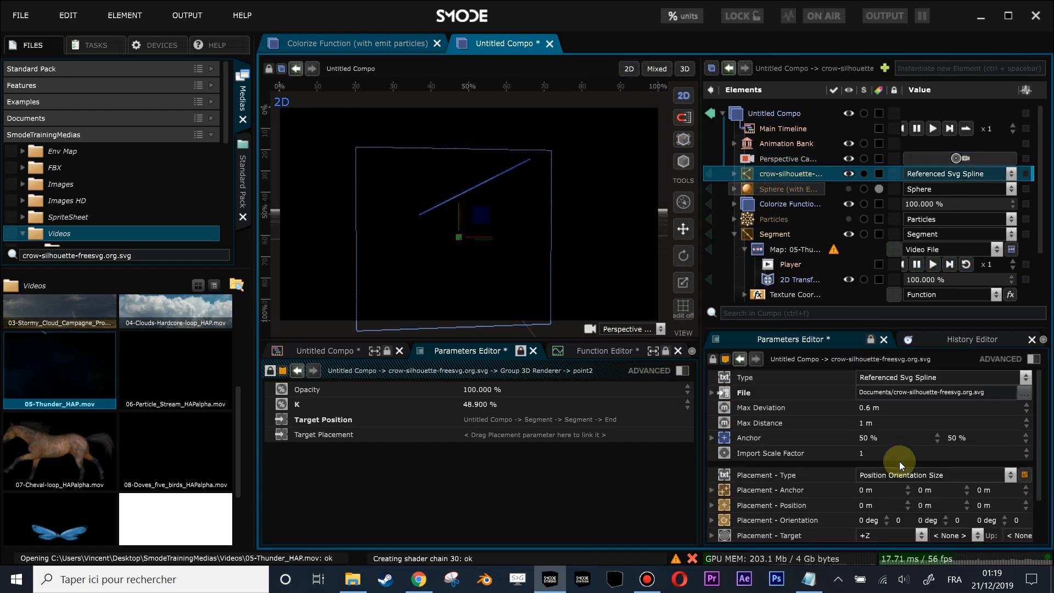
scroll(905, 502, down, 2)
scroll(867, 480, up, 2)
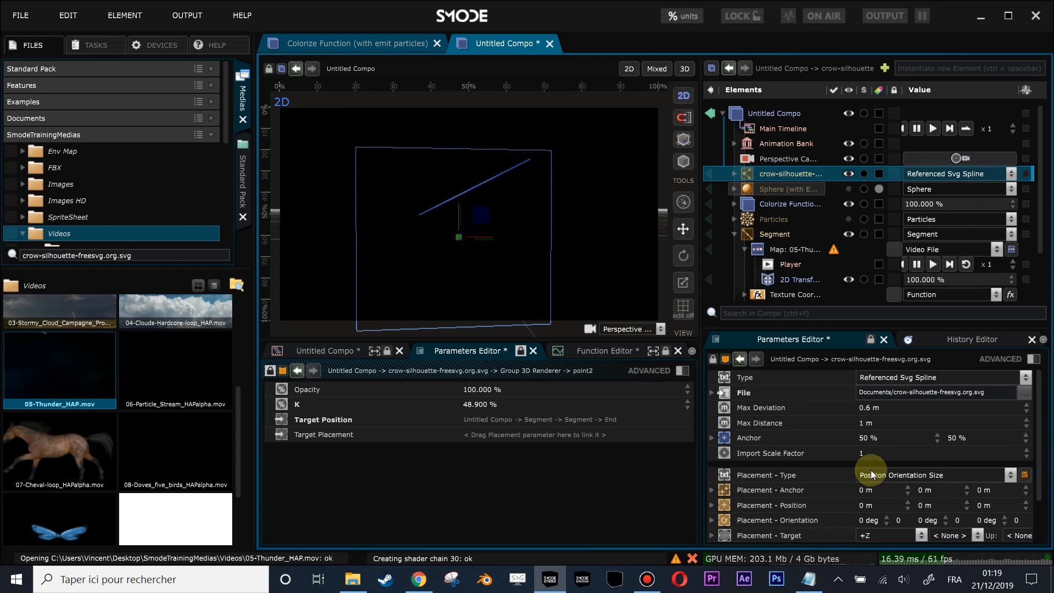
click(733, 174)
click(763, 190)
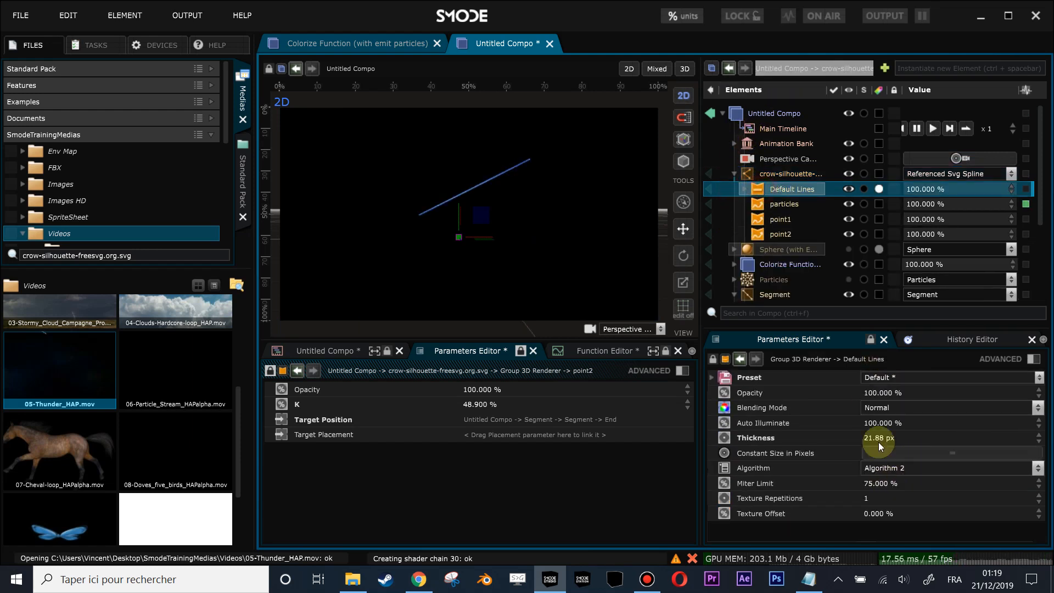
drag(879, 439, 927, 439)
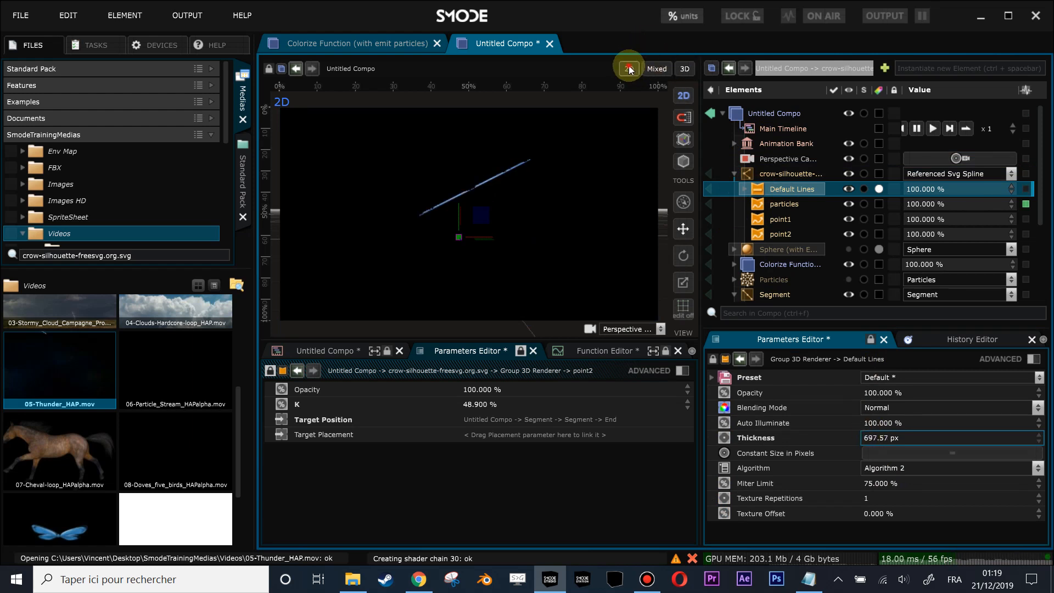
click(384, 195)
click(650, 64)
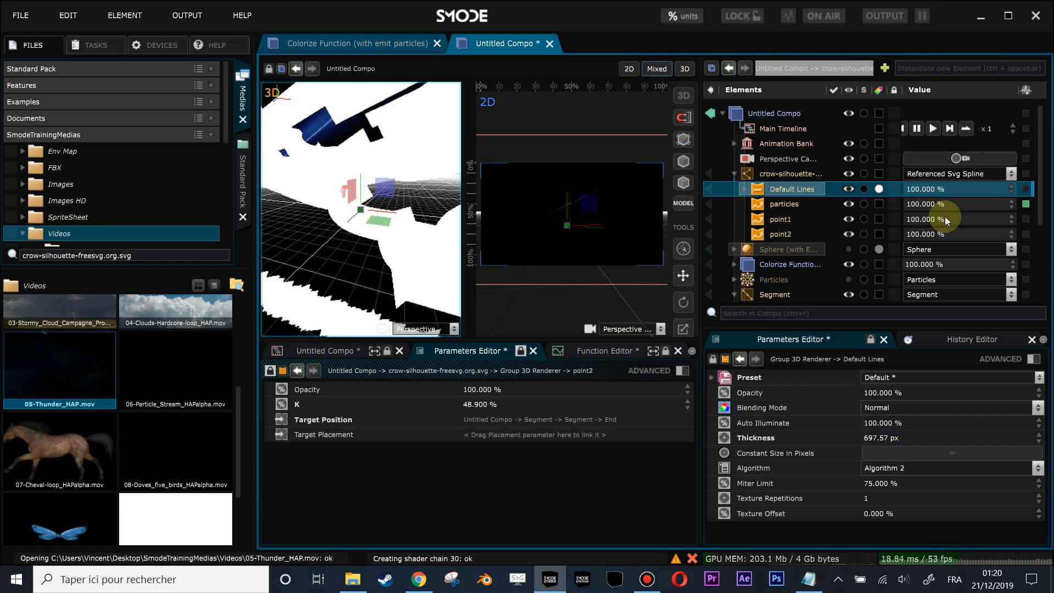
- Reduce the thickness of the crow outline's Default Lines to 48.68 px
drag(882, 437, 832, 437)
mouse_move(349, 236)
mouse_down()
mouse_move(353, 212)
mouse_move(377, 212)
mouse_move(388, 228)
mouse_move(347, 258)
mouse_move(348, 236)
mouse_move(395, 218)
mouse_move(360, 242)
mouse_up()
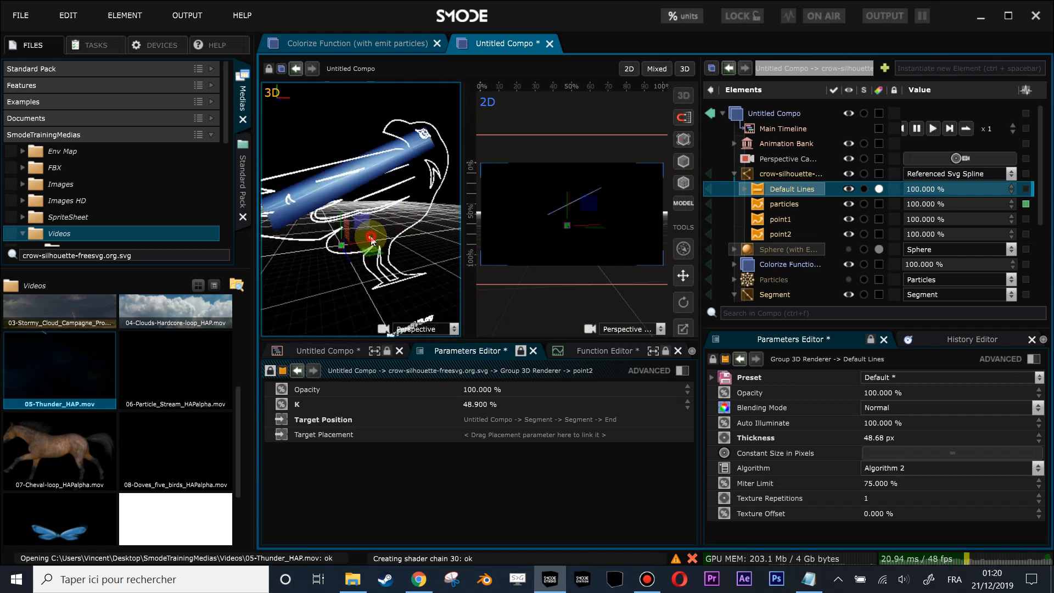
click(371, 239)
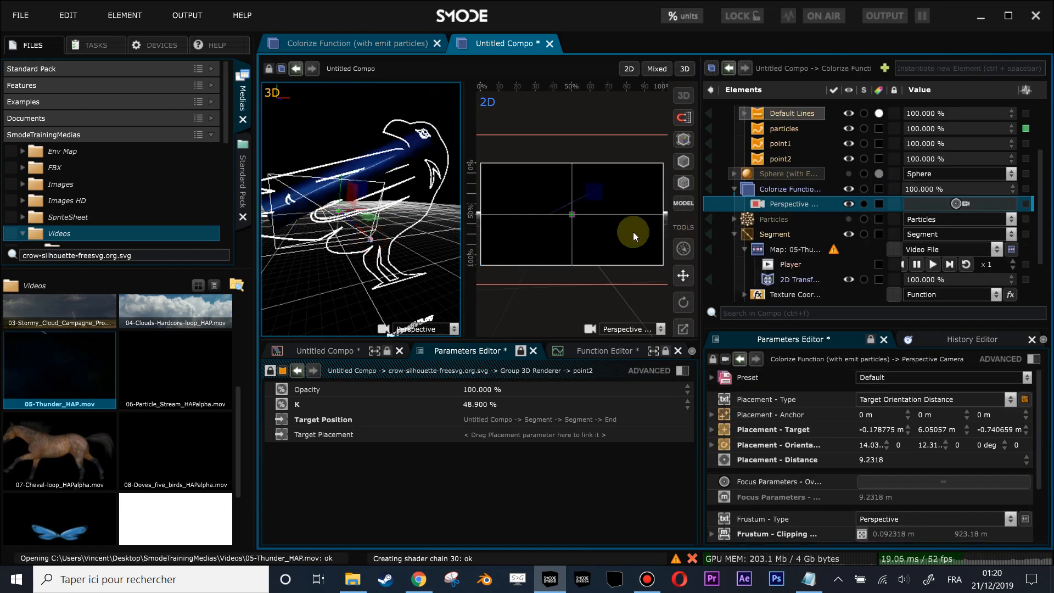
- Add a Wireframe Lines renderer to the crow-silhouette outline
scroll(771, 159, up, 3)
click(769, 150)
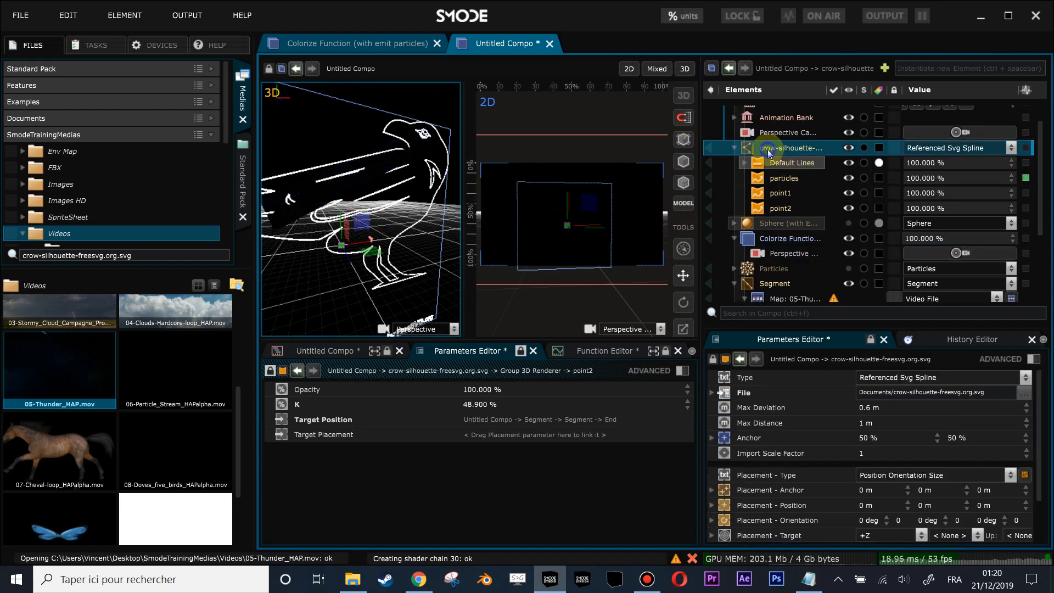
right_click(768, 149)
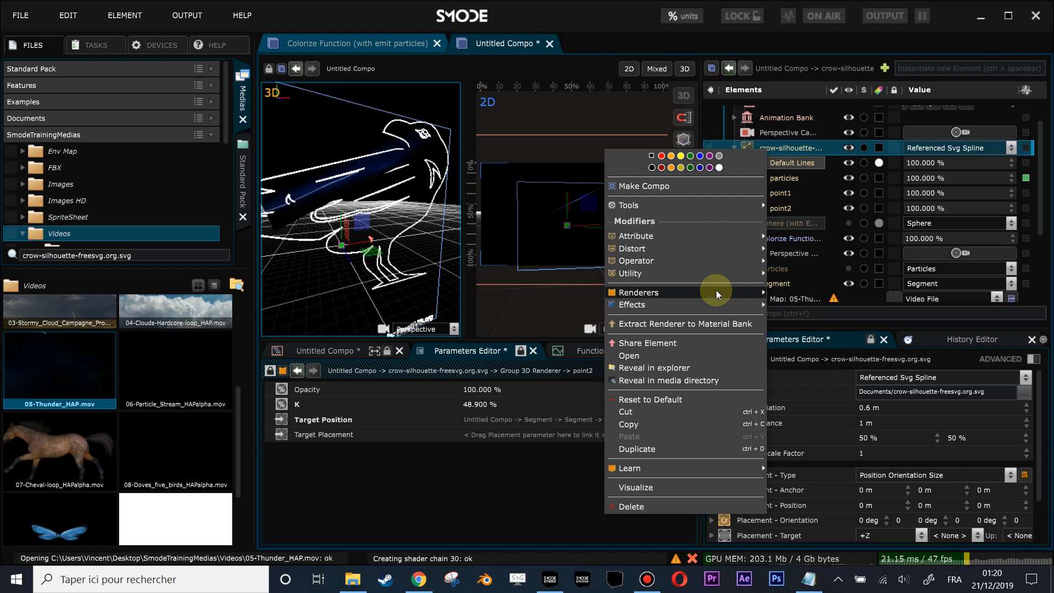
mouse_move(741, 292)
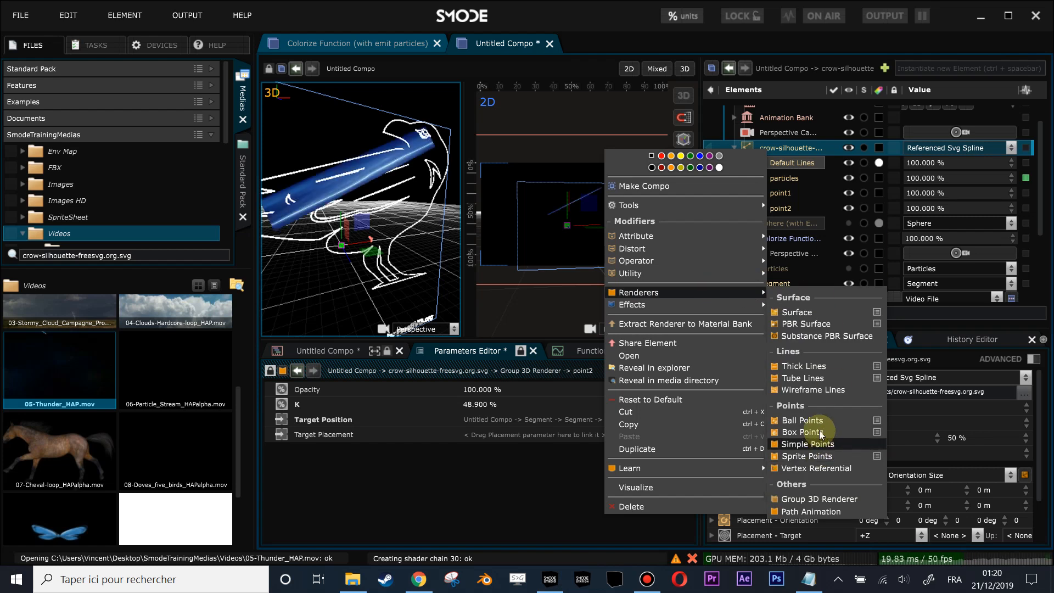
click(814, 389)
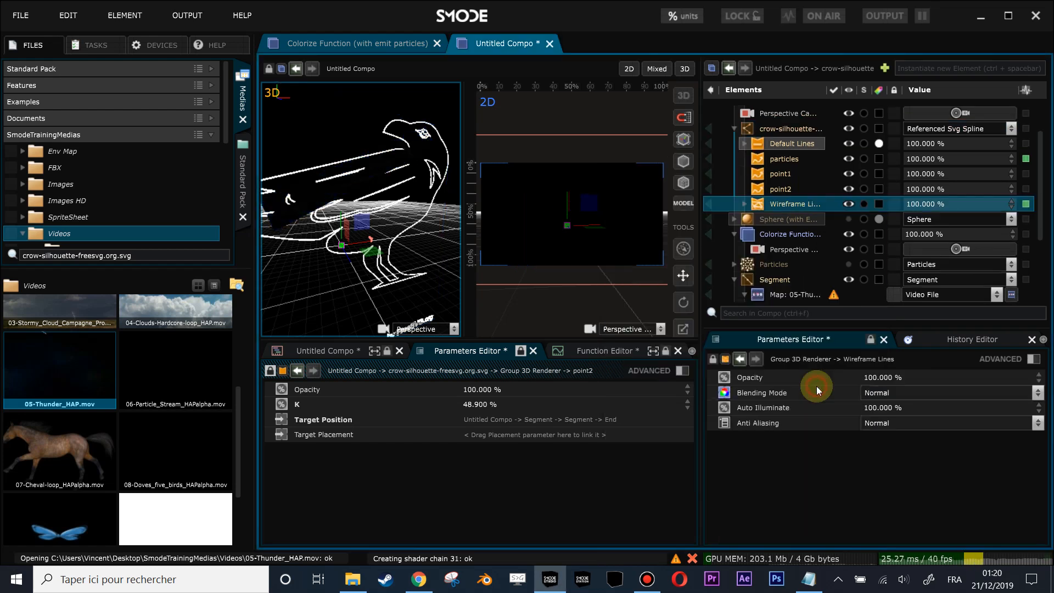
- Add a Tube Lines renderer to the crow-silhouette outline and set its Auto Illuminate to 100 %
click(758, 132)
right_click(759, 135)
mouse_move(626, 275)
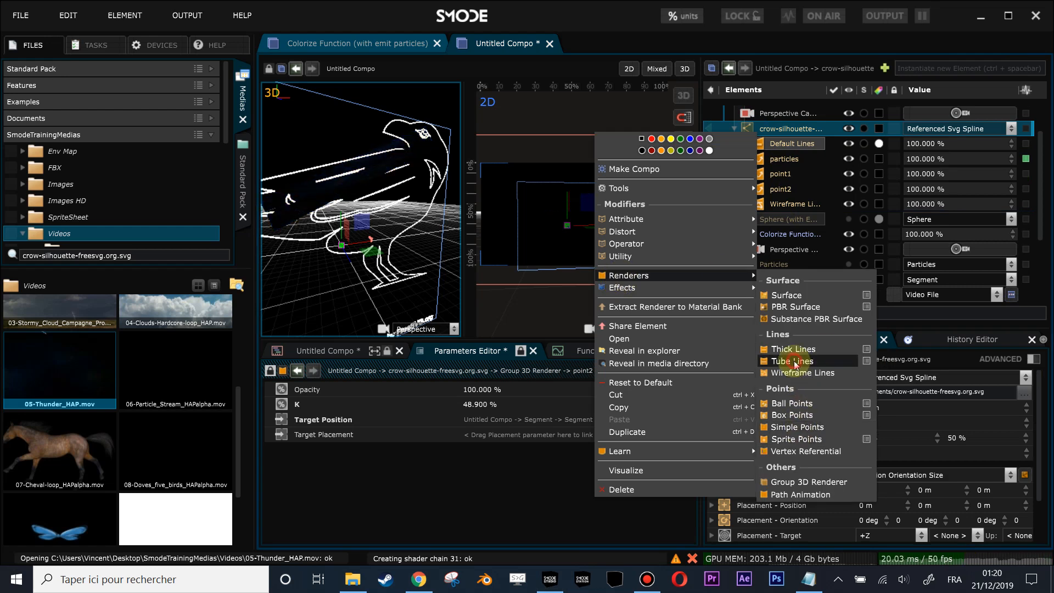
click(793, 360)
click(745, 205)
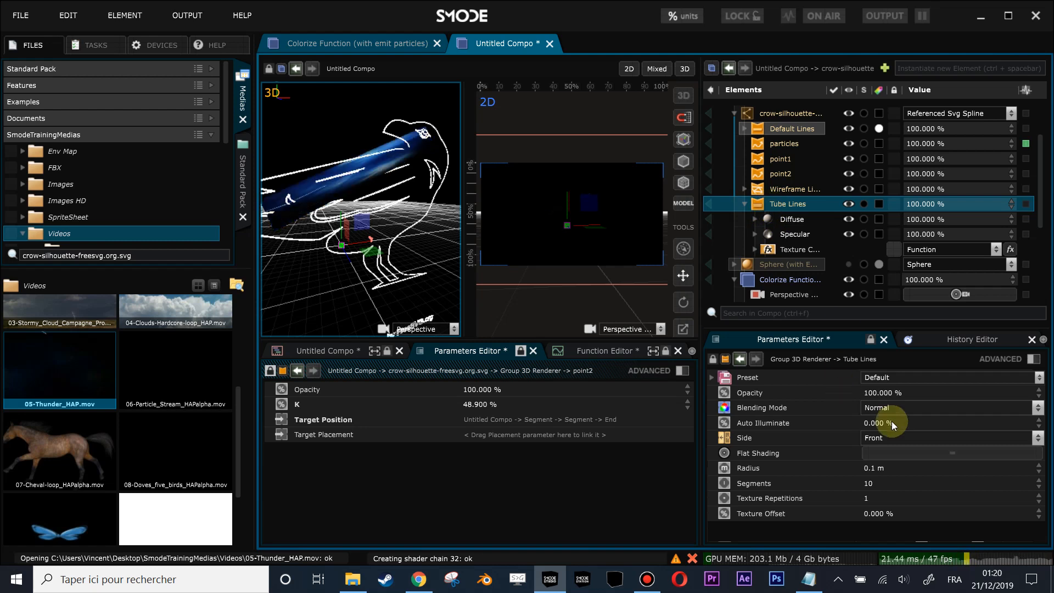
drag(888, 423, 888, 365)
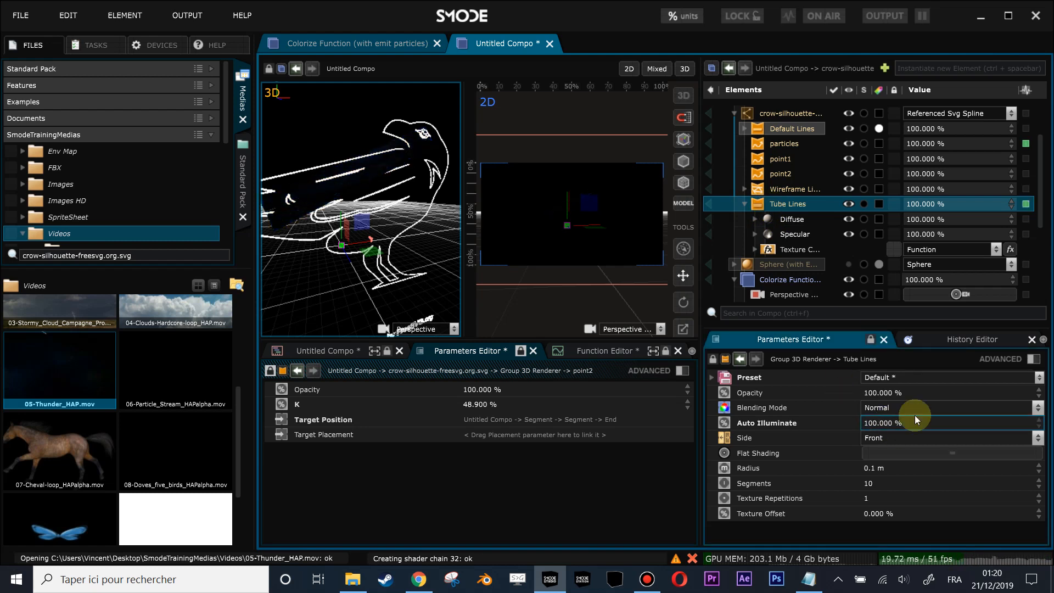
- Check the composition in the 2D view, then display the 3D view alone in place of the mixed layout
click(517, 190)
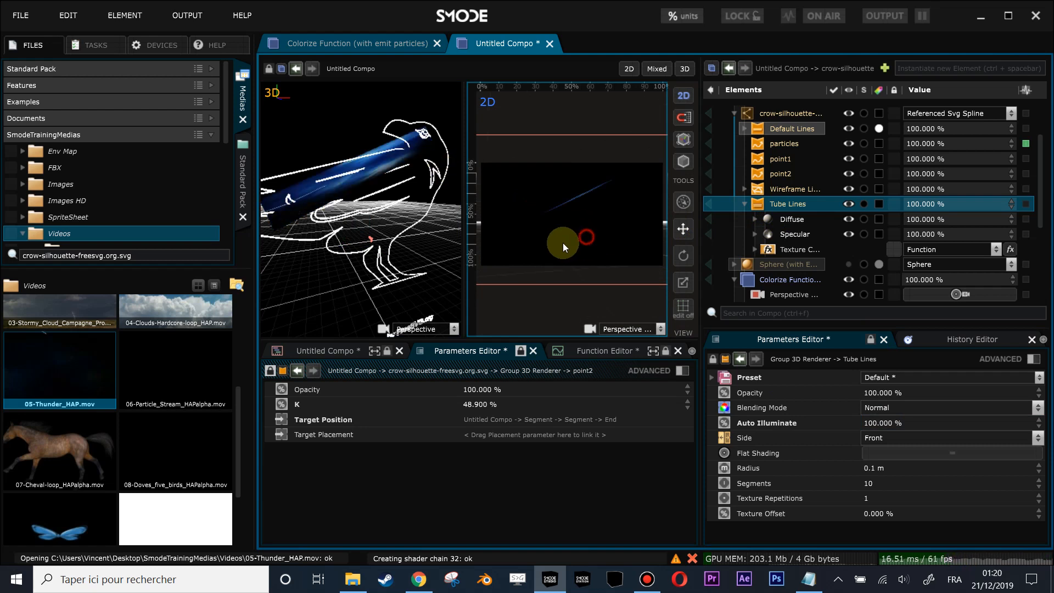
scroll(768, 189, up, 2)
click(735, 163)
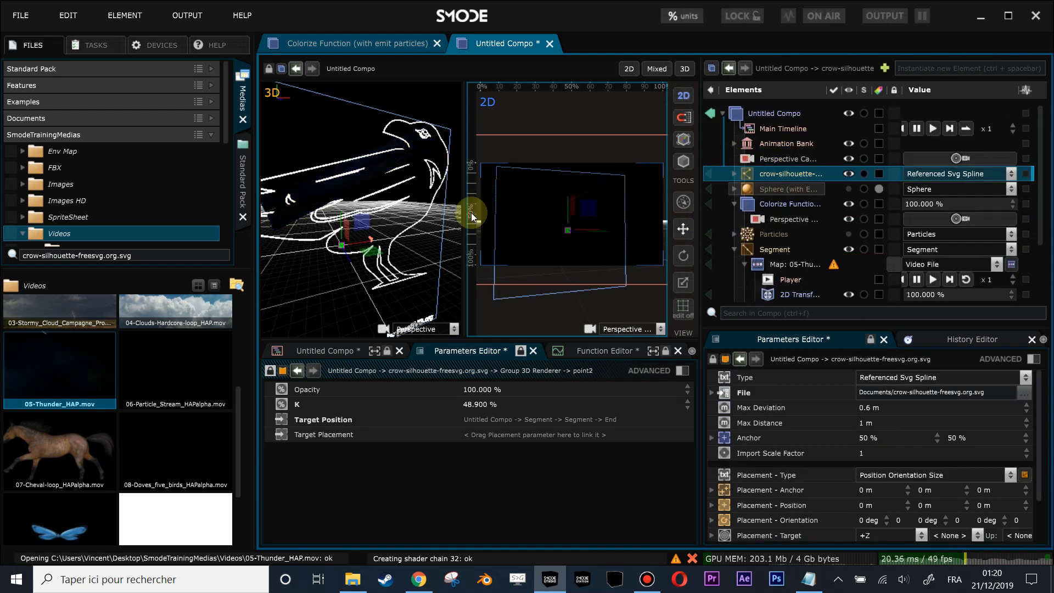
drag(435, 212, 379, 216)
click(562, 203)
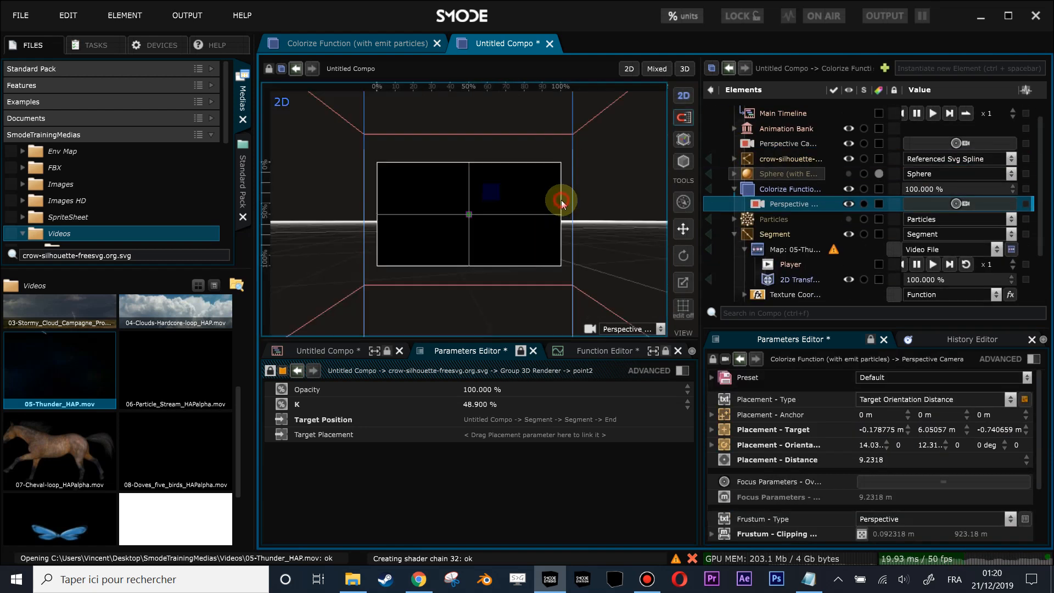
click(684, 68)
drag(437, 138, 544, 262)
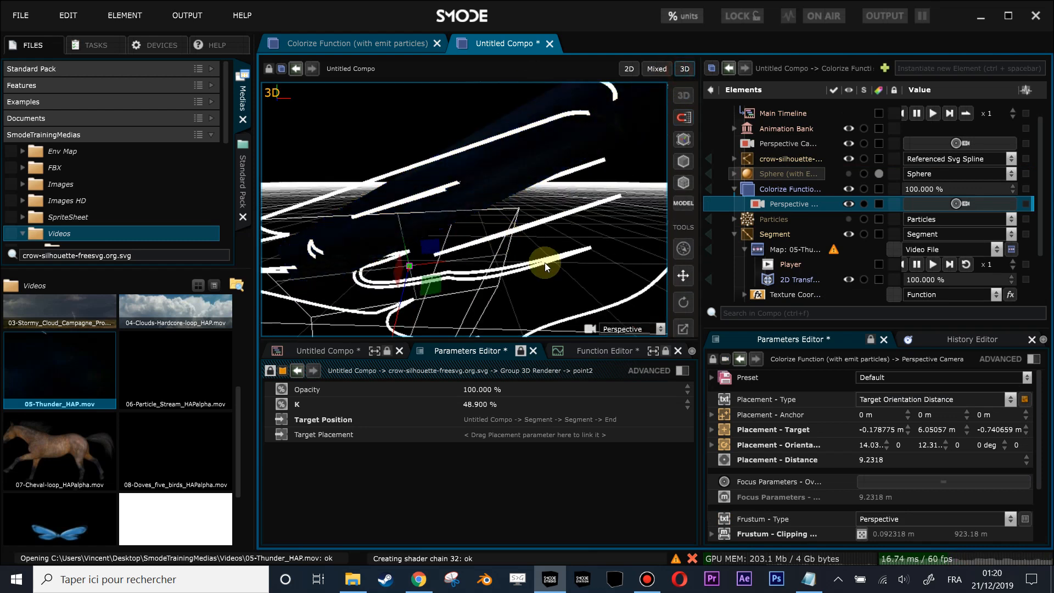
- Delete the Wireframe Lines and Tube Lines renderers from the crow-silhouette outline
click(733, 189)
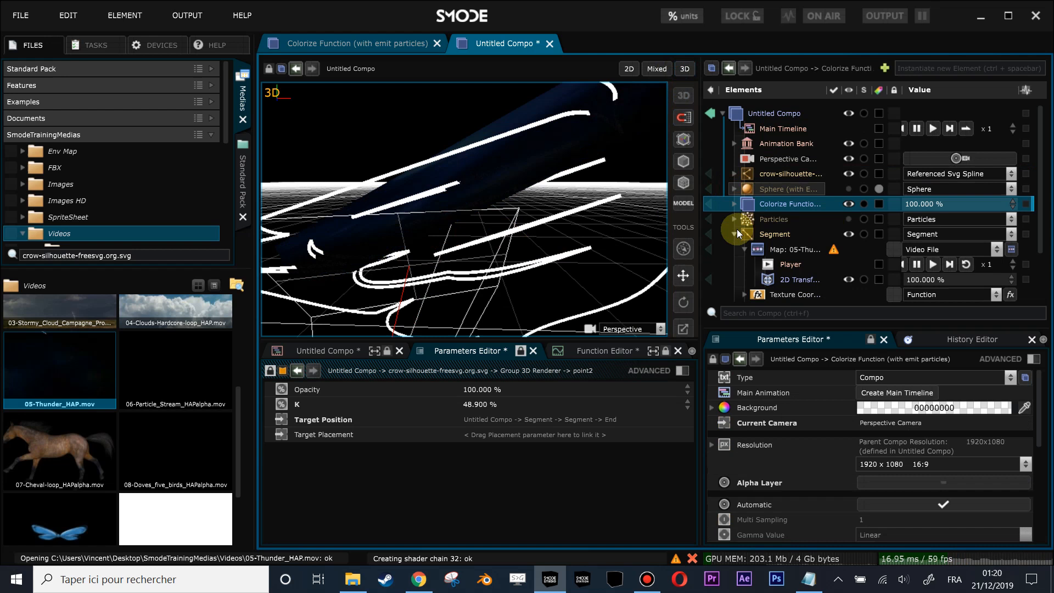
click(734, 173)
click(768, 234)
click(745, 264)
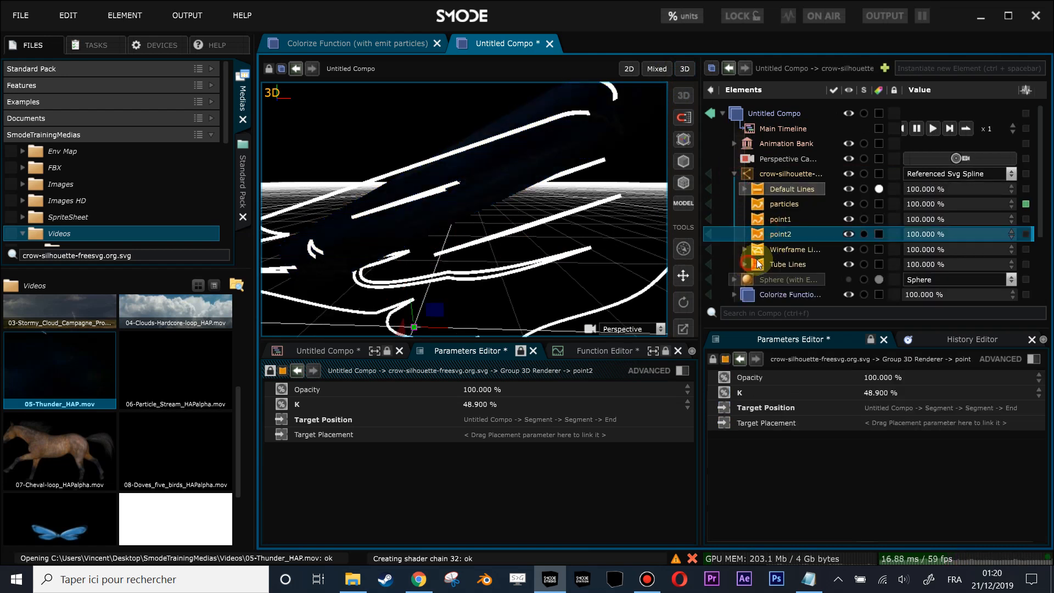
click(773, 252)
ctrl+click(776, 266)
key(Delete)
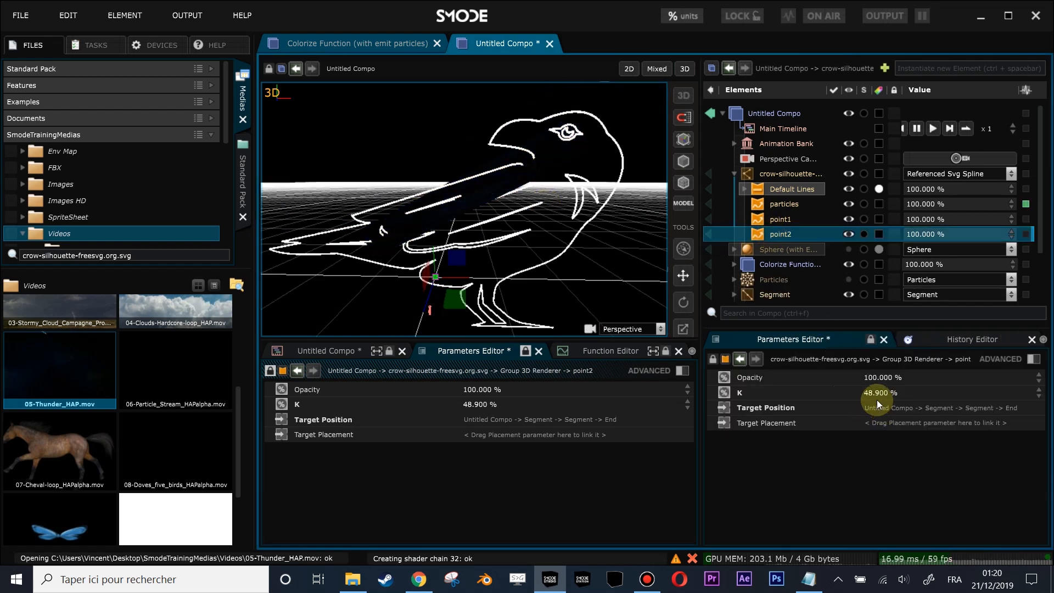
- Duplicate the particles K target twice inside the loop animation in the Animation Bank
click(734, 144)
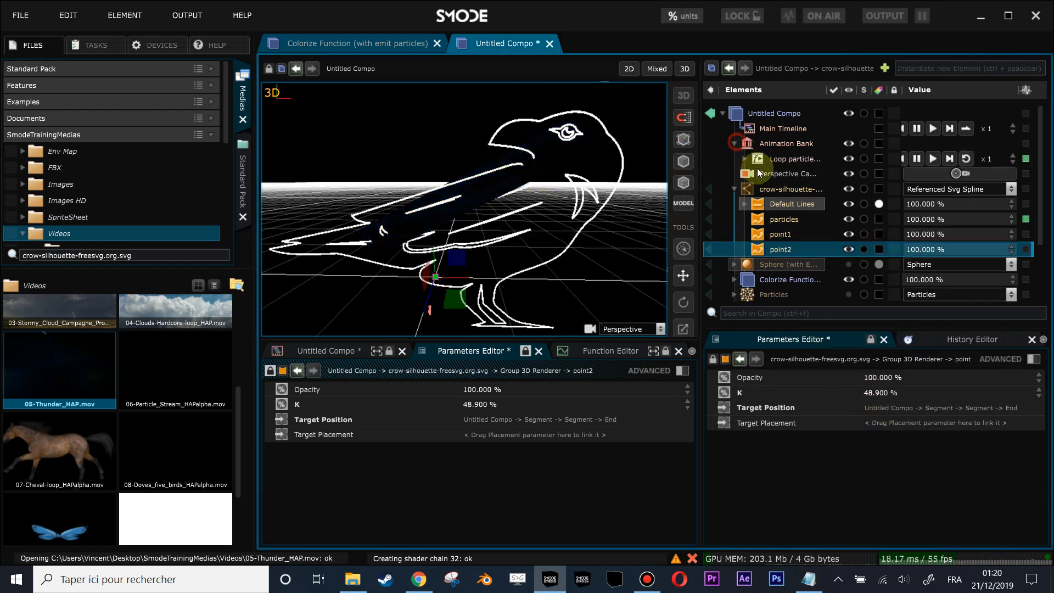
click(744, 158)
click(786, 174)
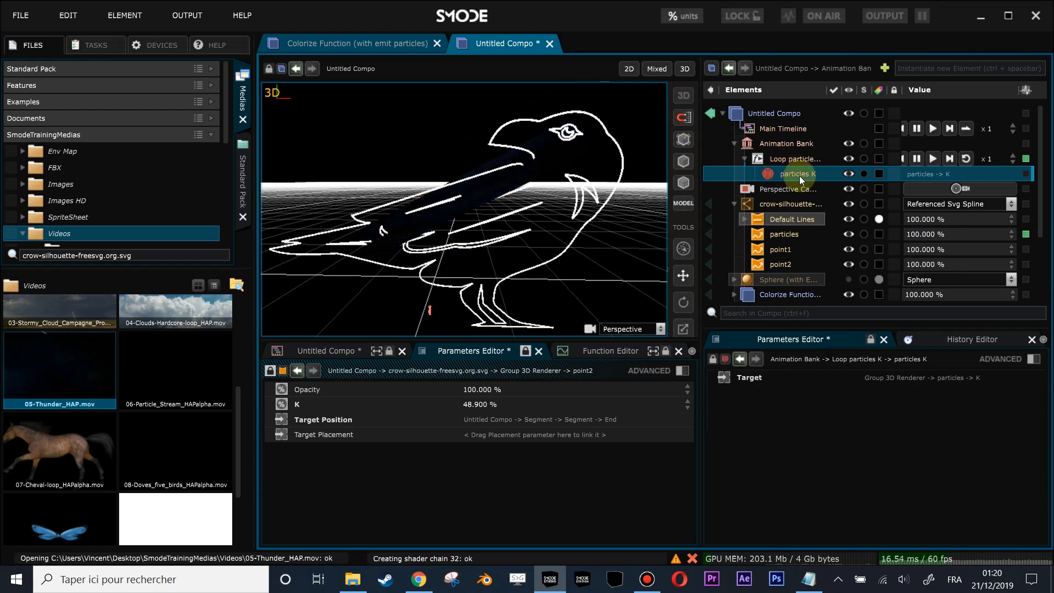
key(ctrl+d)
key(ctrl+d)
- Link the two duplicated loop targets to the K parameters of point1 and point2 respectively
scroll(798, 235, down, 1)
click(780, 231)
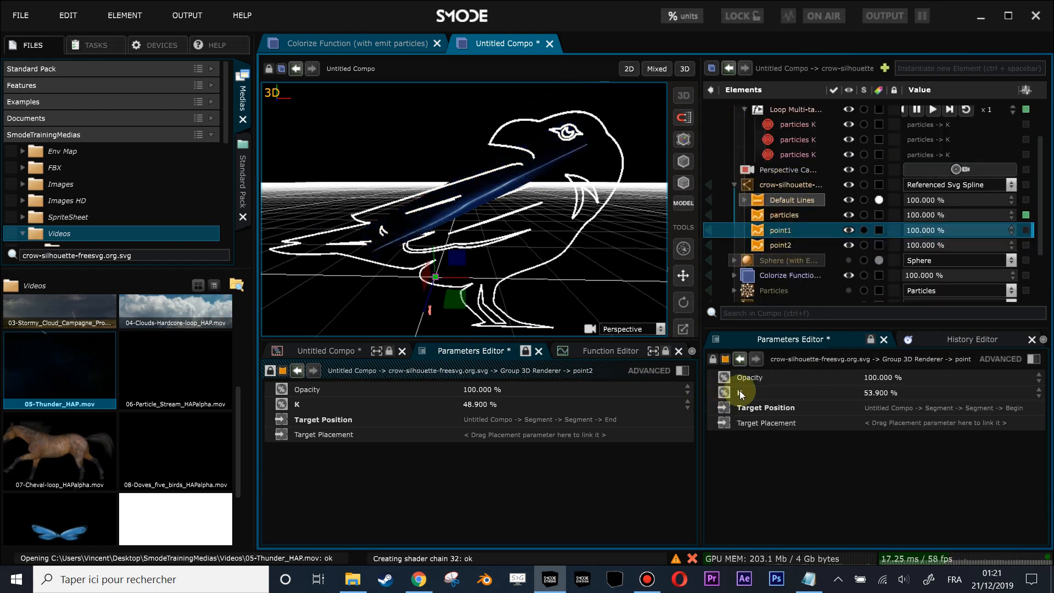
drag(740, 394, 799, 146)
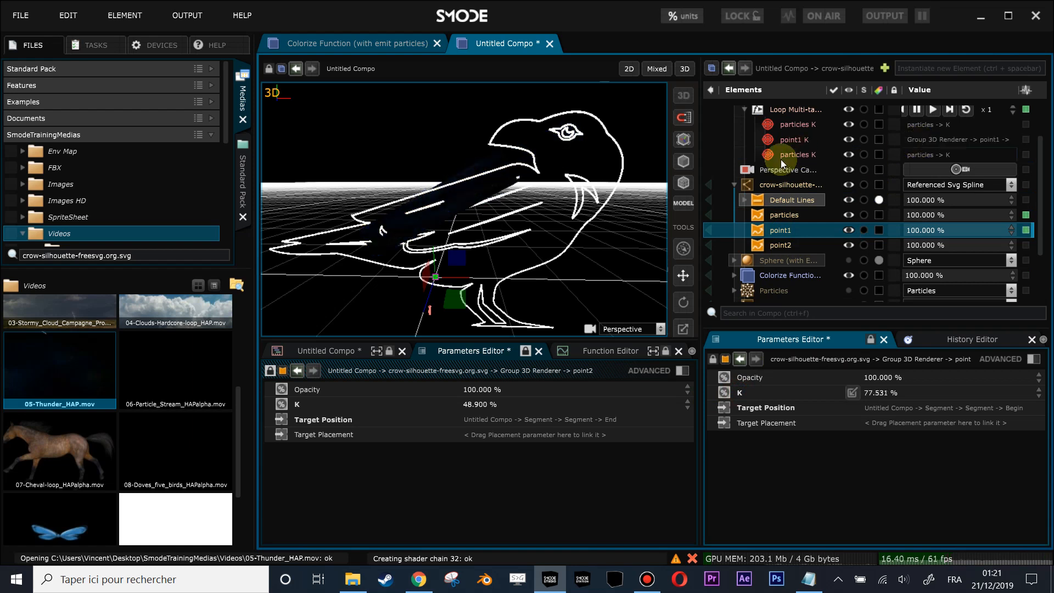
click(778, 245)
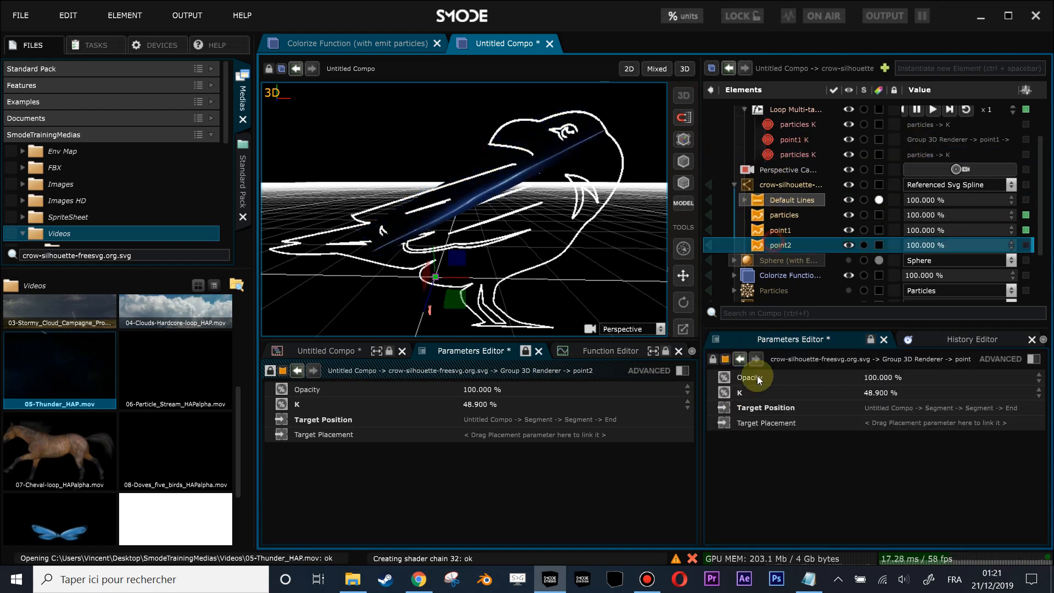
drag(729, 396, 941, 153)
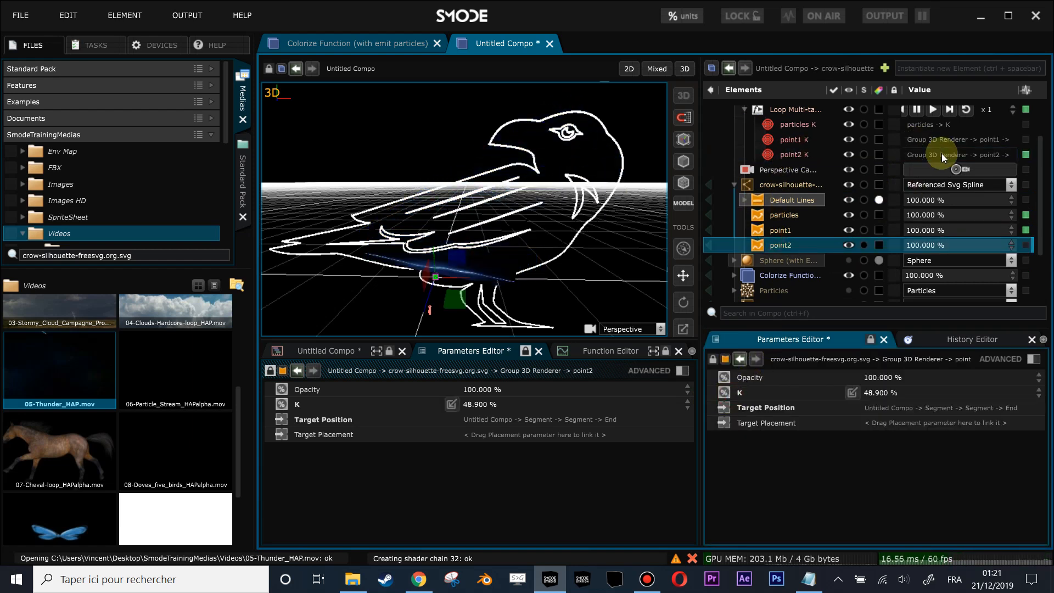
- Add an Offset modifier to the loop's point2 K target and set the offset to 0.1
click(780, 154)
right_click(789, 206)
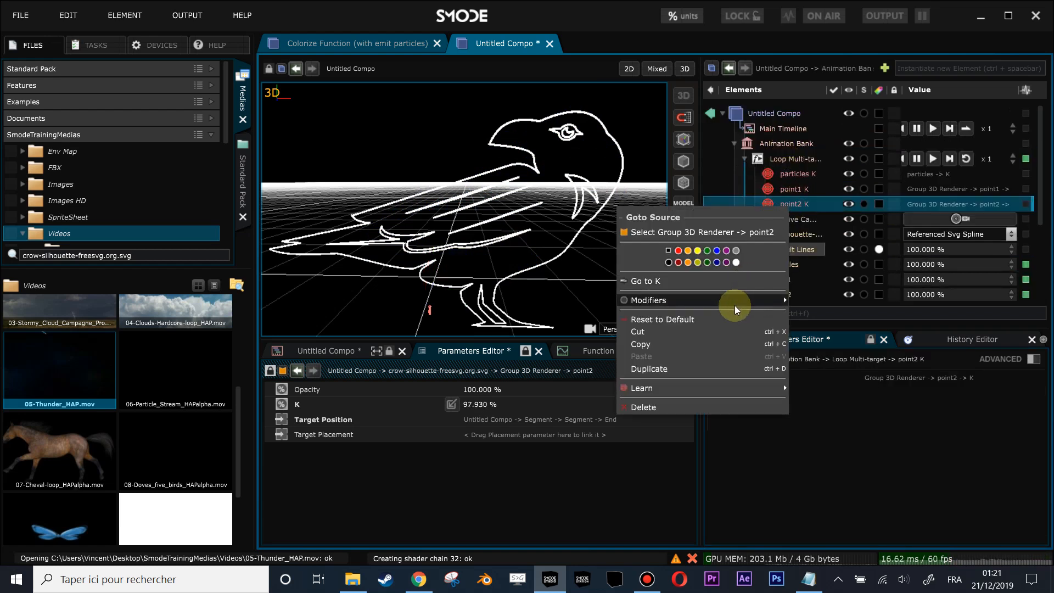
mouse_move(735, 301)
click(831, 304)
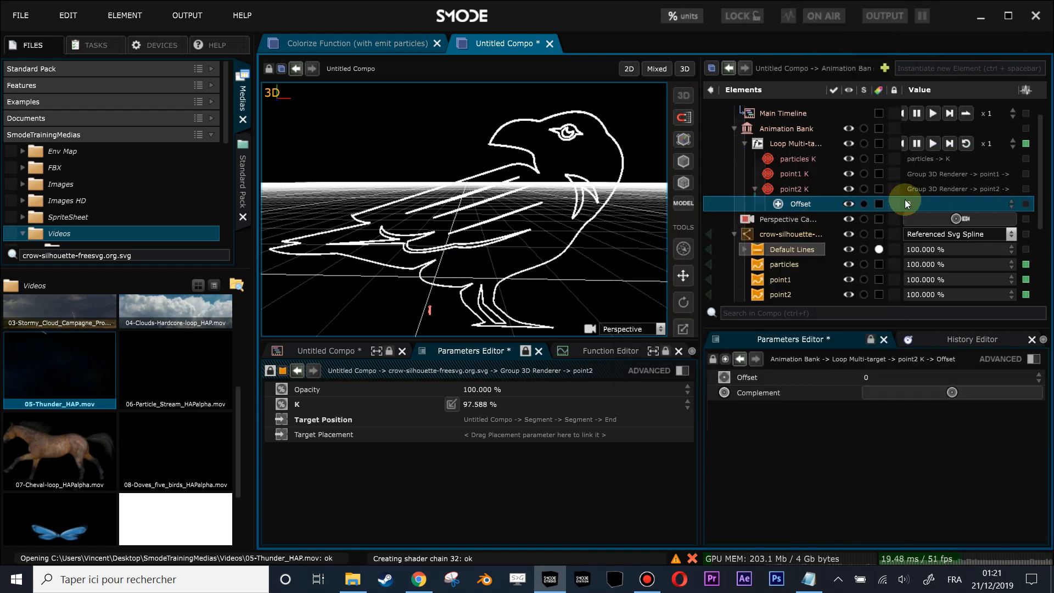
click(927, 202)
text(.1)
key(Return)
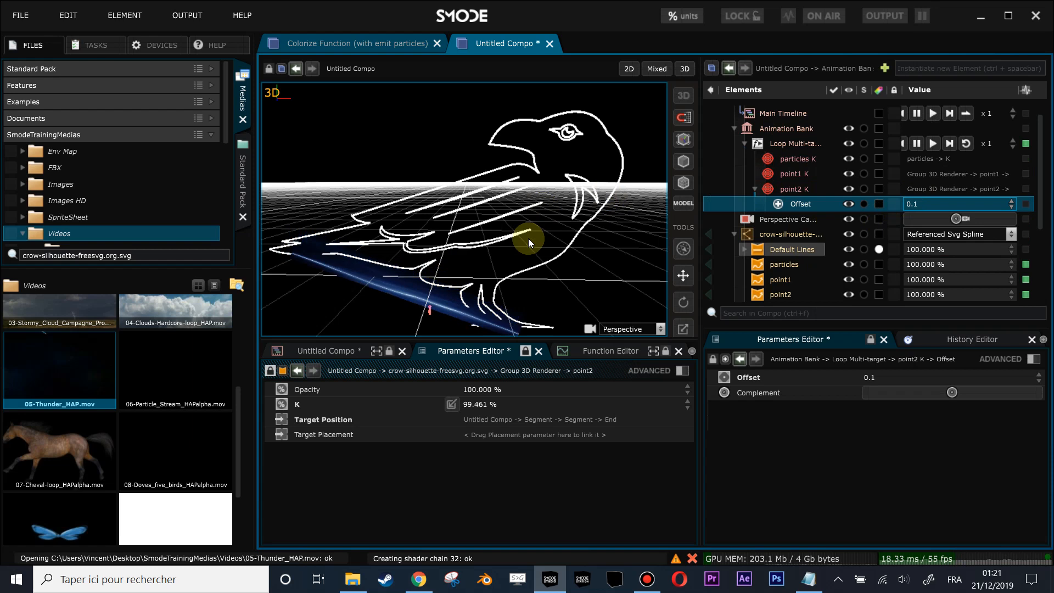
- Check the Segment travelling along the crow outline in 3D, then reactivate the Particles element
scroll(528, 241, down, 2)
drag(528, 241, 522, 213)
scroll(519, 236, up, 3)
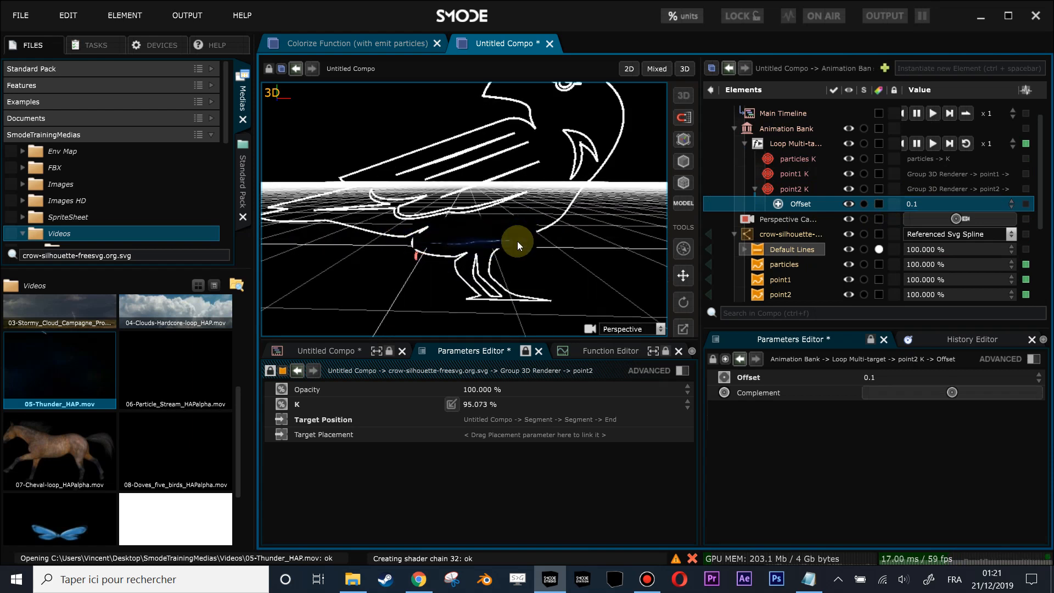
drag(572, 191, 560, 209)
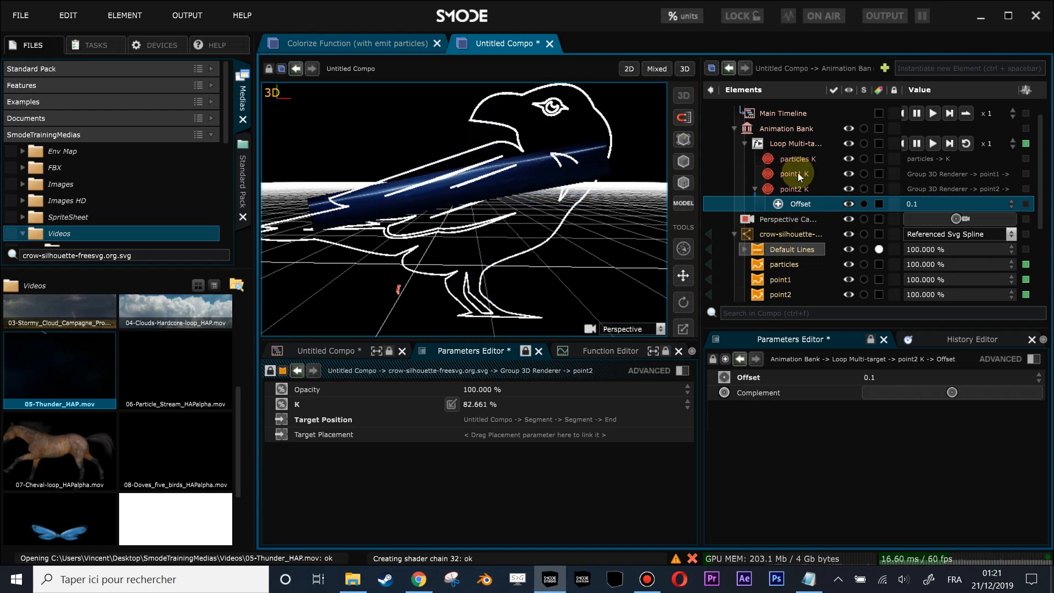
scroll(808, 228, down, 3)
click(752, 242)
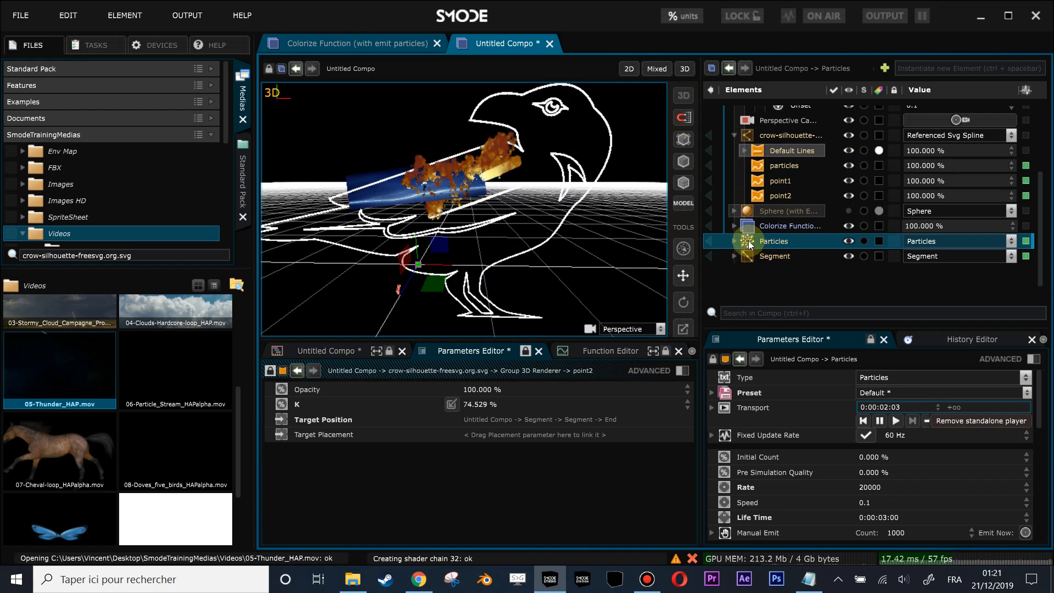
- Inspect the fire particles in 3D, then expand and reactivate the Sphere (with Emit Particles) element
scroll(519, 216, up, 3)
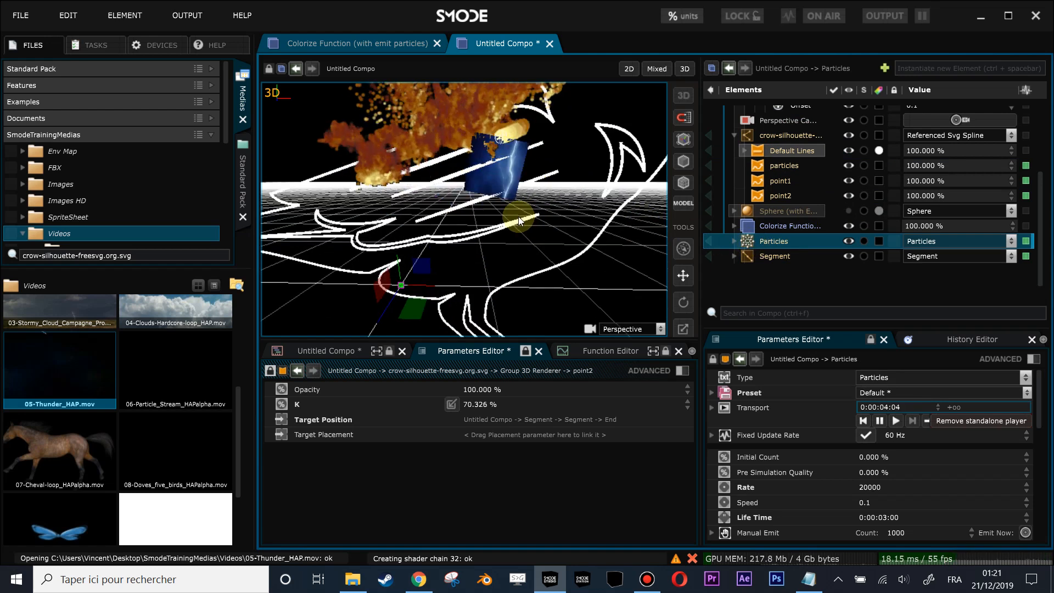
scroll(518, 217, down, 3)
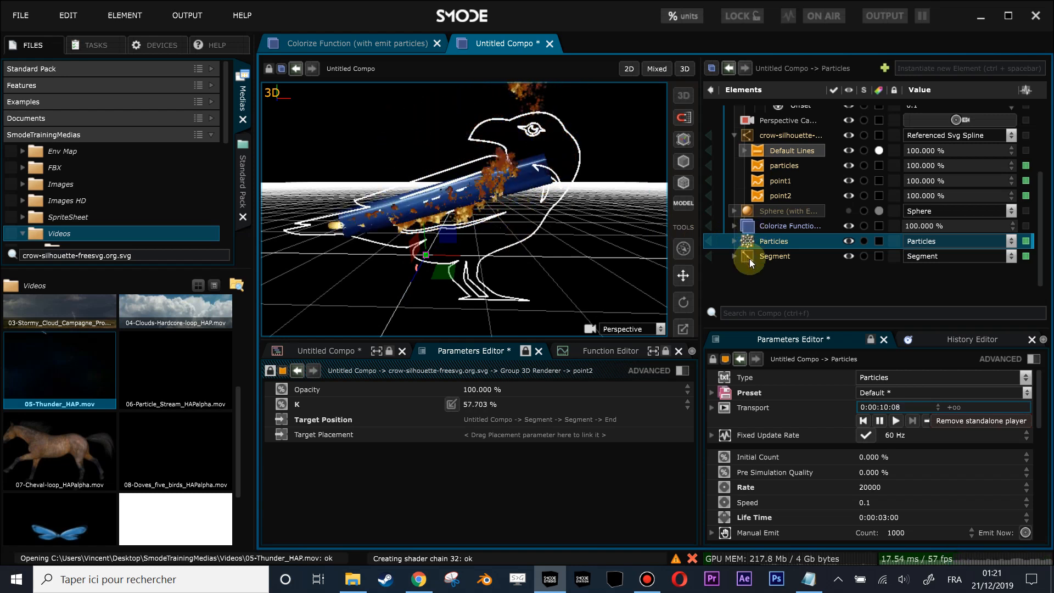
scroll(415, 219, up, 2)
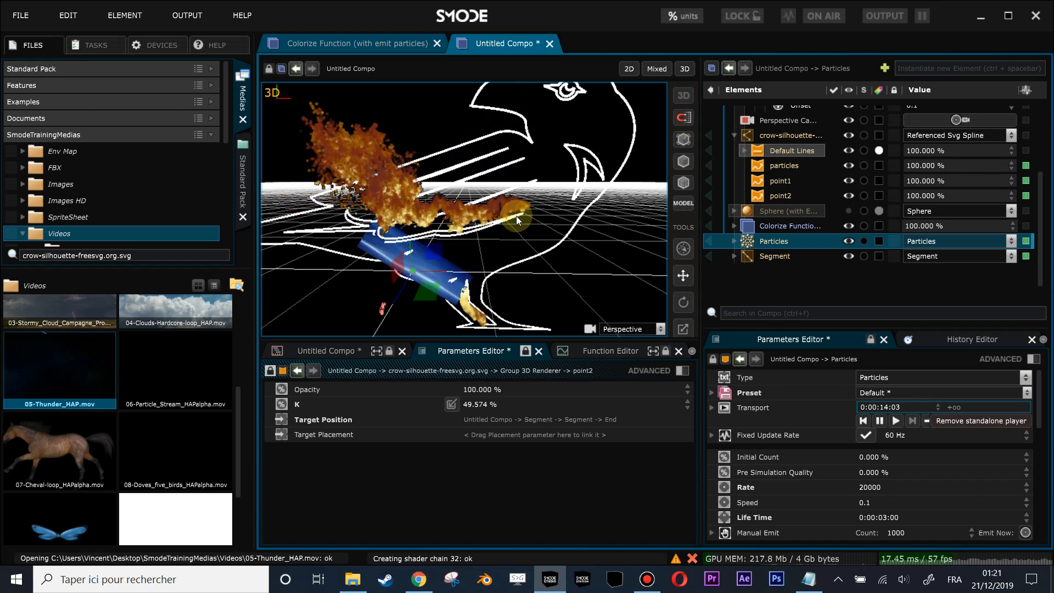
click(735, 211)
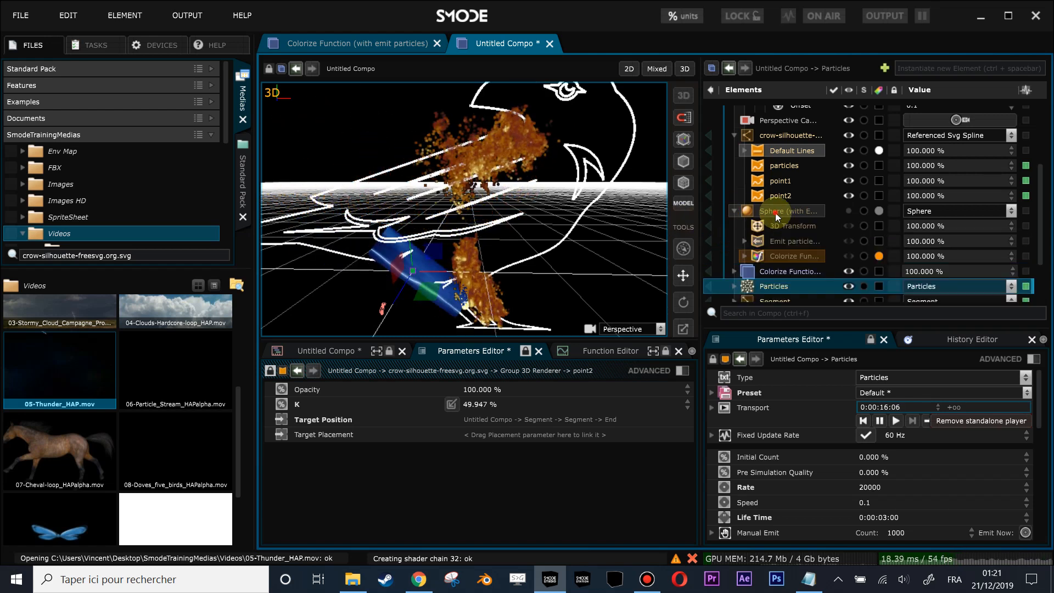
click(776, 216)
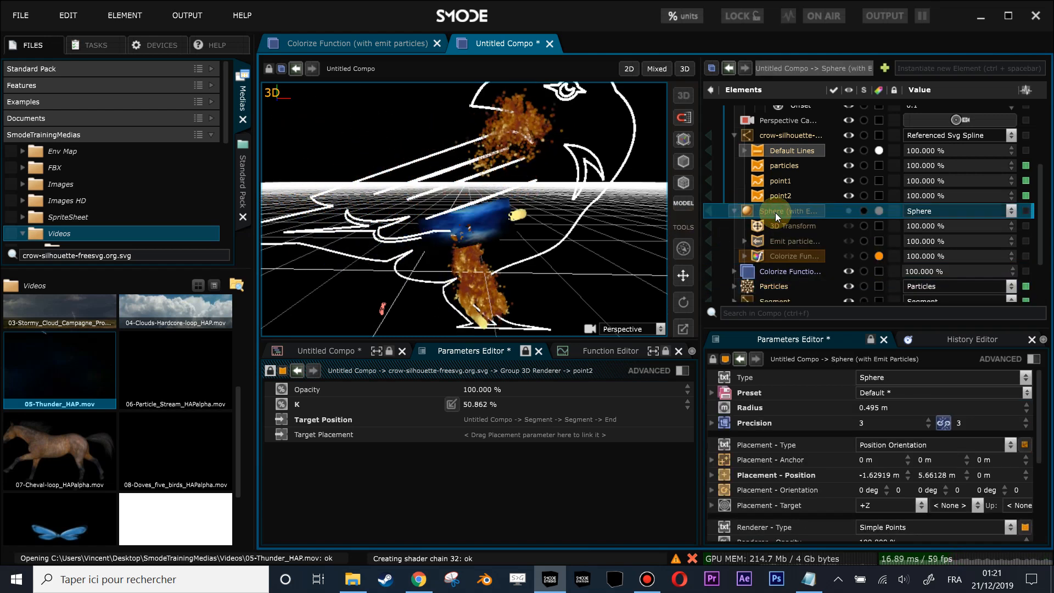
- Switch the crow-silhouette outline off and back on to preview the animated elements without it
click(767, 137)
key(v)
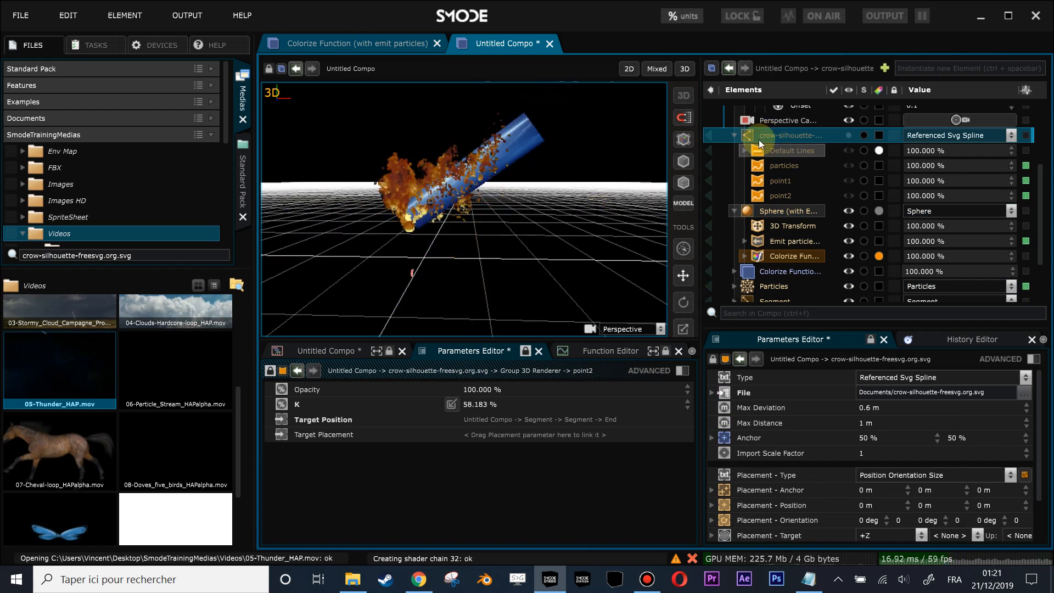
key(v)
- Move the Sphere (with Emit Particles) through its 3D Transform, away from the crow outline to about -13.23, 9.81, -1.92 m
scroll(774, 207, down, 2)
click(765, 164)
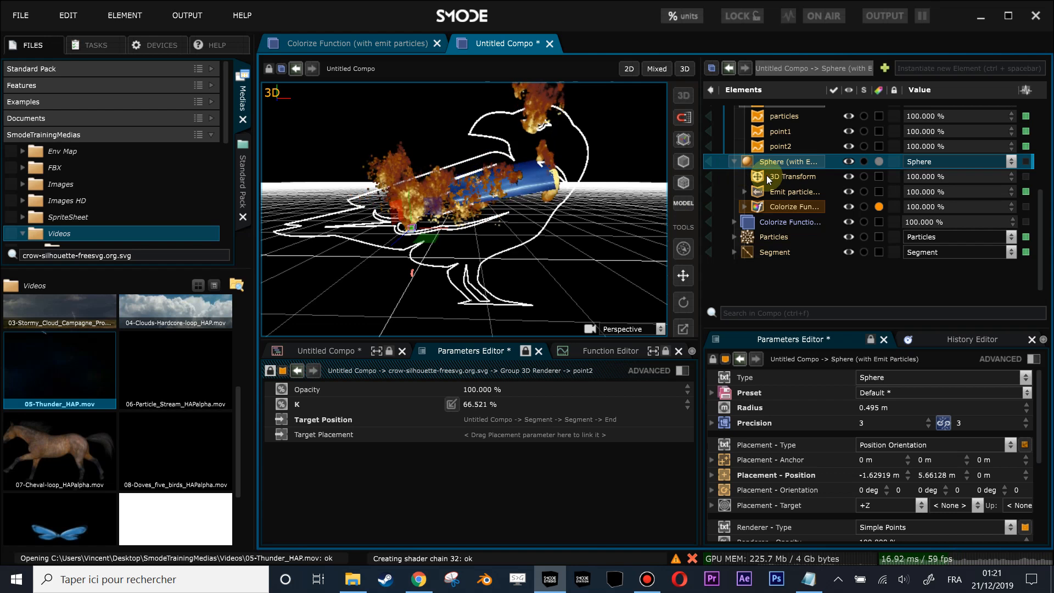
click(790, 176)
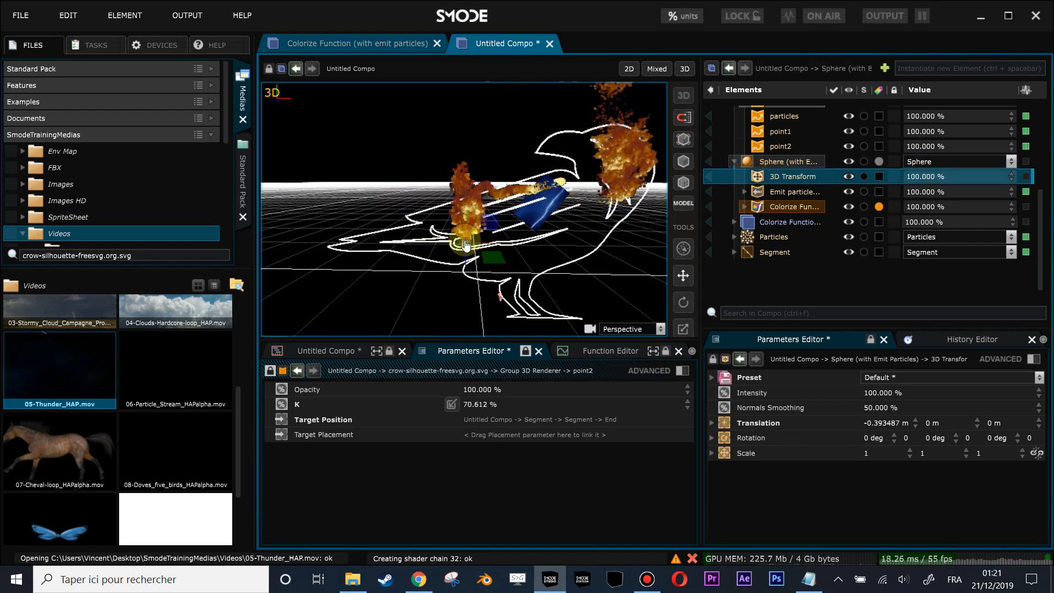
drag(465, 245, 408, 196)
- Animate the 3D Transform's Translation on the main timeline with keyframes at 0:00:00:00 and 0:00:11:03, ending at about X 1.29 m
click(329, 350)
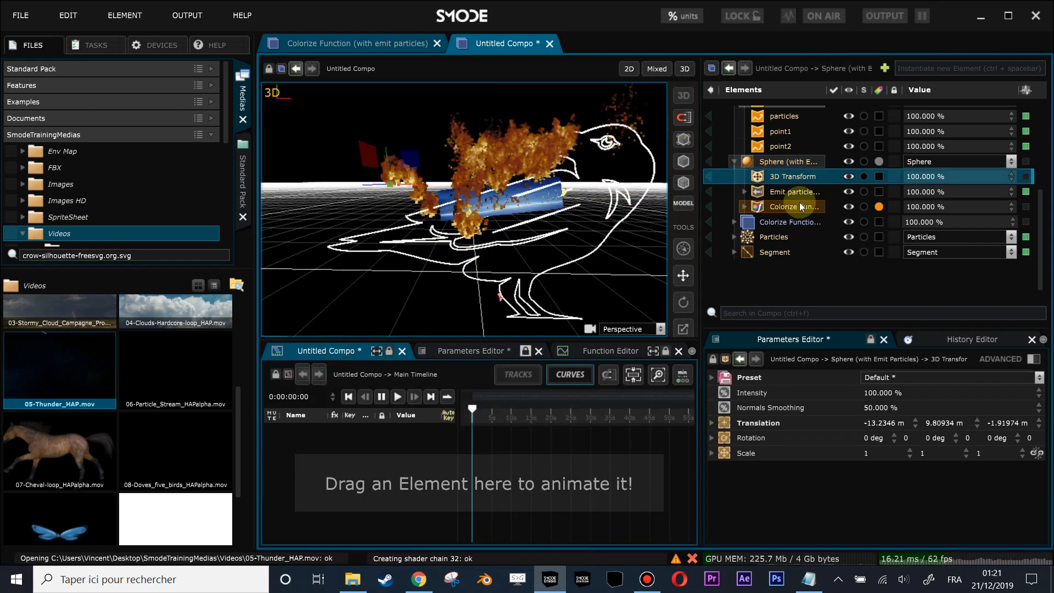
drag(765, 425, 557, 442)
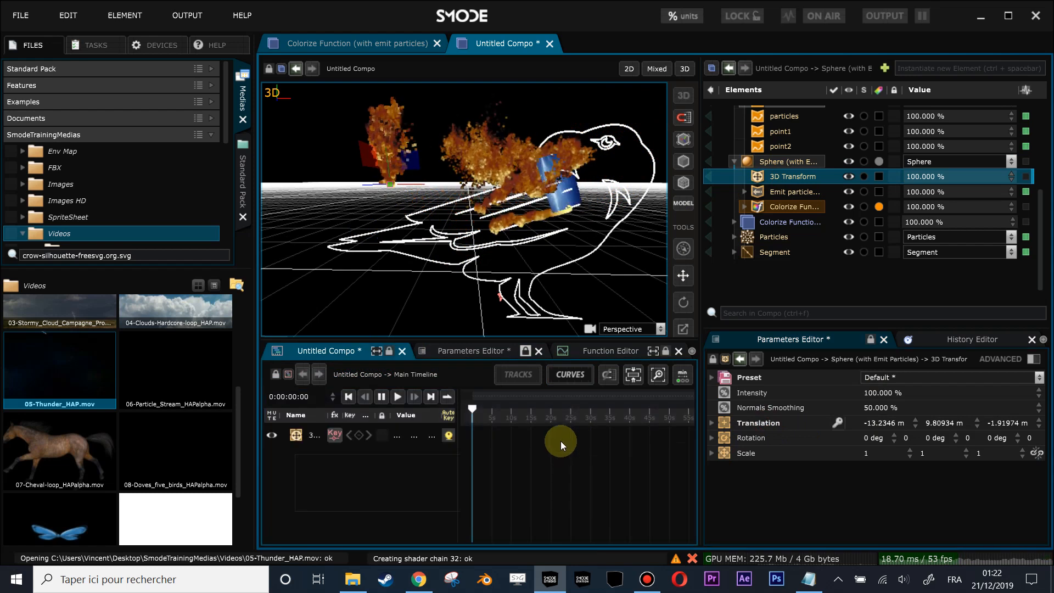
click(360, 435)
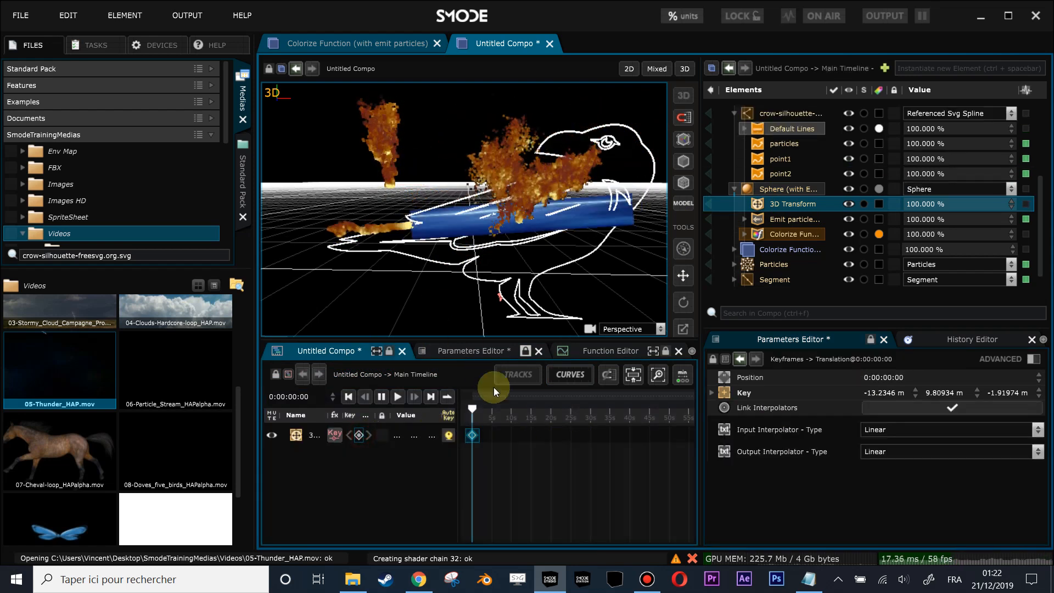
click(772, 211)
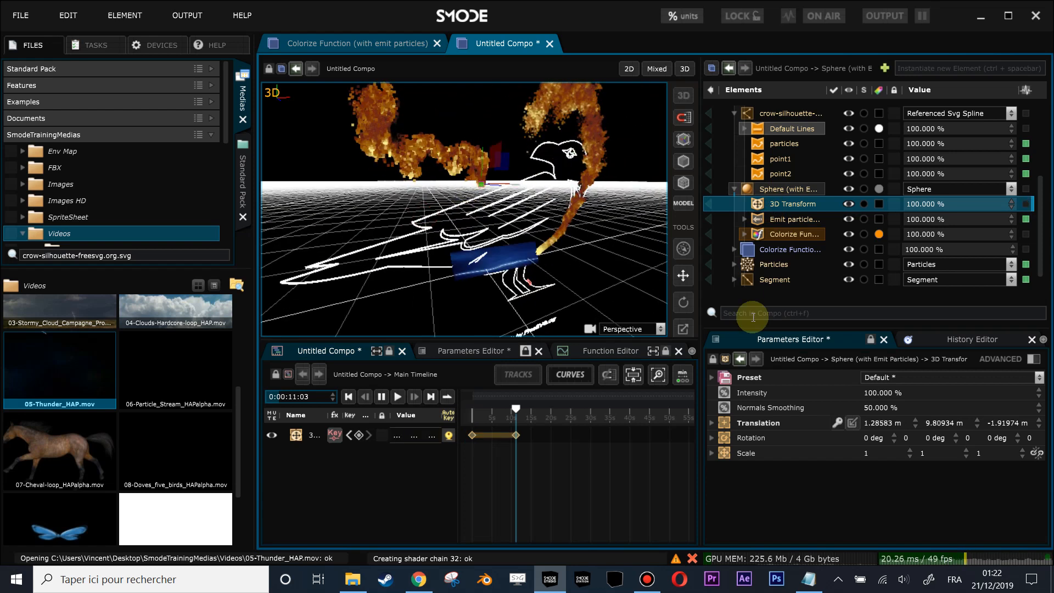
- Enlarge the 3D view, enable on-screen editing, scrub to 0:00:03:12 and show the Translation keyframe path of the Sphere's 3D Transform
drag(650, 341, 665, 384)
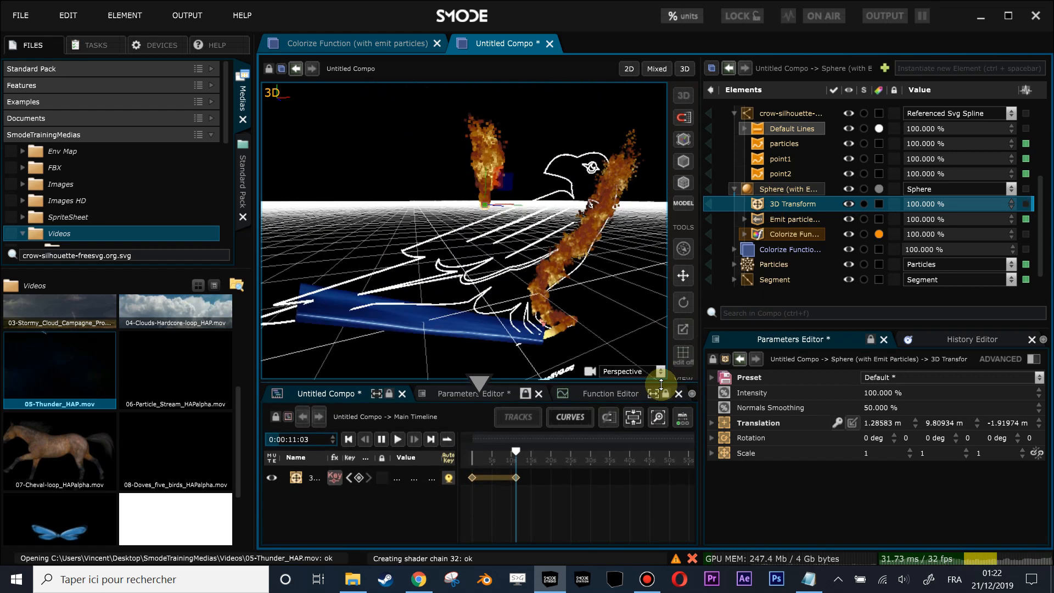
click(685, 353)
click(765, 213)
click(768, 203)
drag(501, 449, 485, 453)
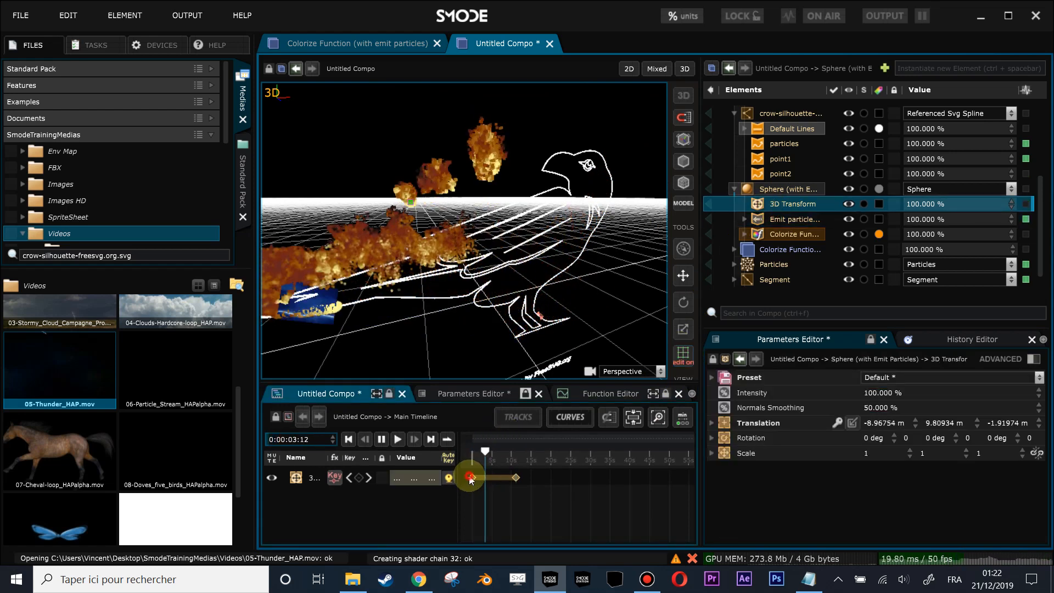
click(470, 478)
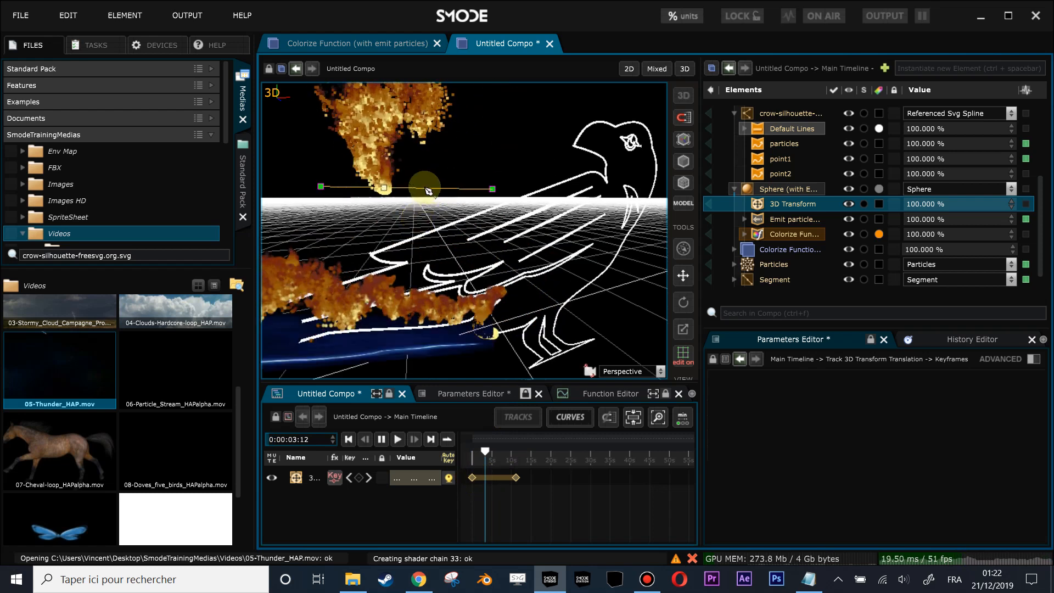
- Add a raised path keyframe at 0:00:05:36, about -4.01, 15.00, -2.66 m, and move the end keyframe to about 6.21, 11.79, -0.78 m
drag(428, 190, 442, 134)
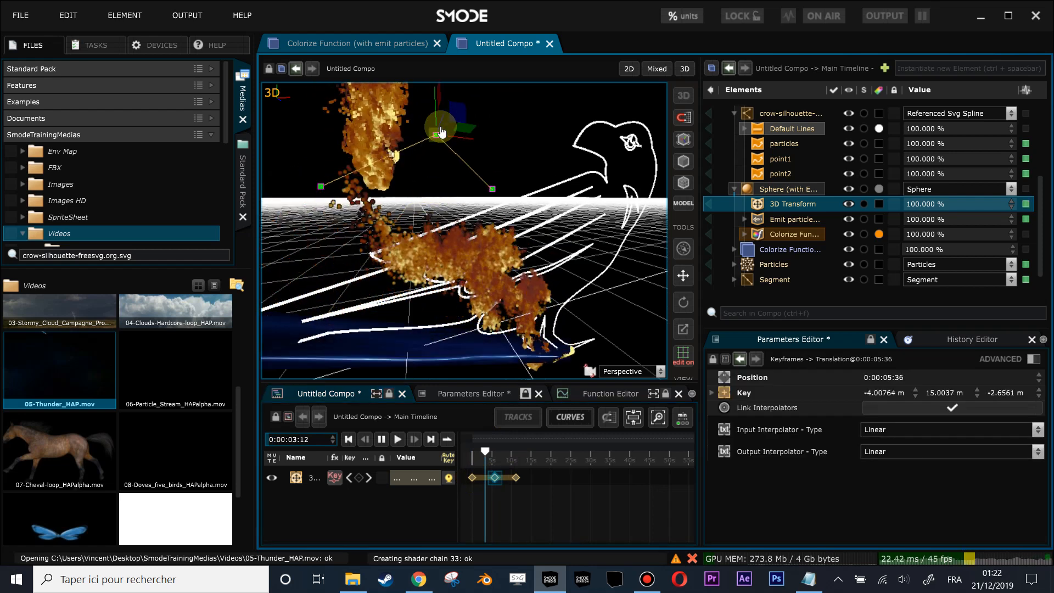
drag(498, 183, 378, 173)
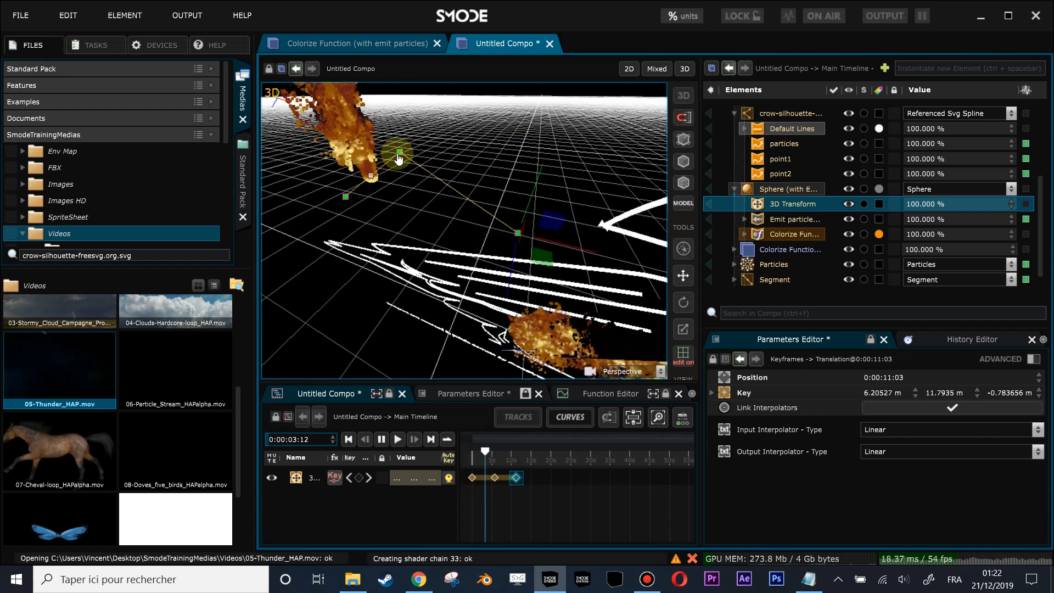
- Set the interpolation of the middle Translation keyframe on the Sphere's path to Bezier
right_click(399, 159)
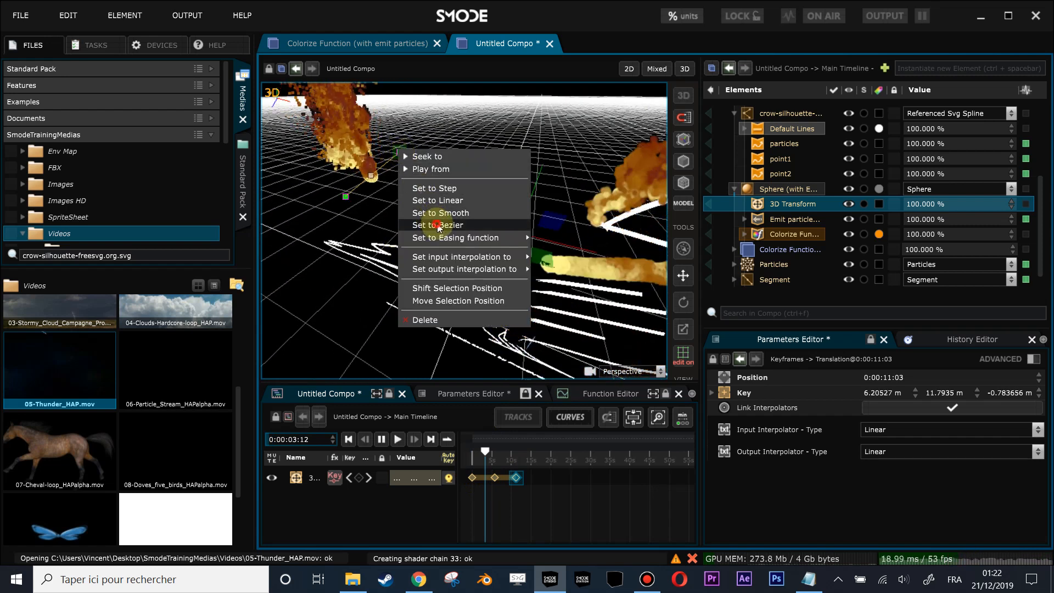
click(437, 226)
right_click(399, 155)
click(416, 167)
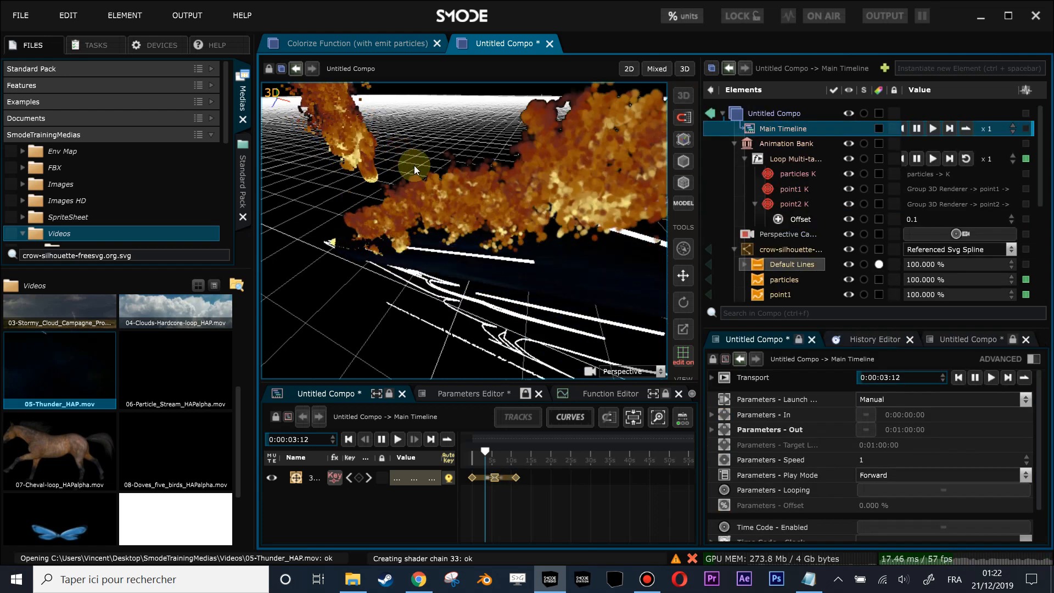
- Reshape the middle keyframe's Bezier curve with interpolator handles of about 1.19, 1.94, -2.04 m, and return the playhead to 0:00:00:00
click(495, 477)
drag(490, 129, 533, 181)
mouse_move(483, 453)
mouse_down()
mouse_move(516, 455)
mouse_move(471, 444)
mouse_up()
drag(471, 252, 532, 181)
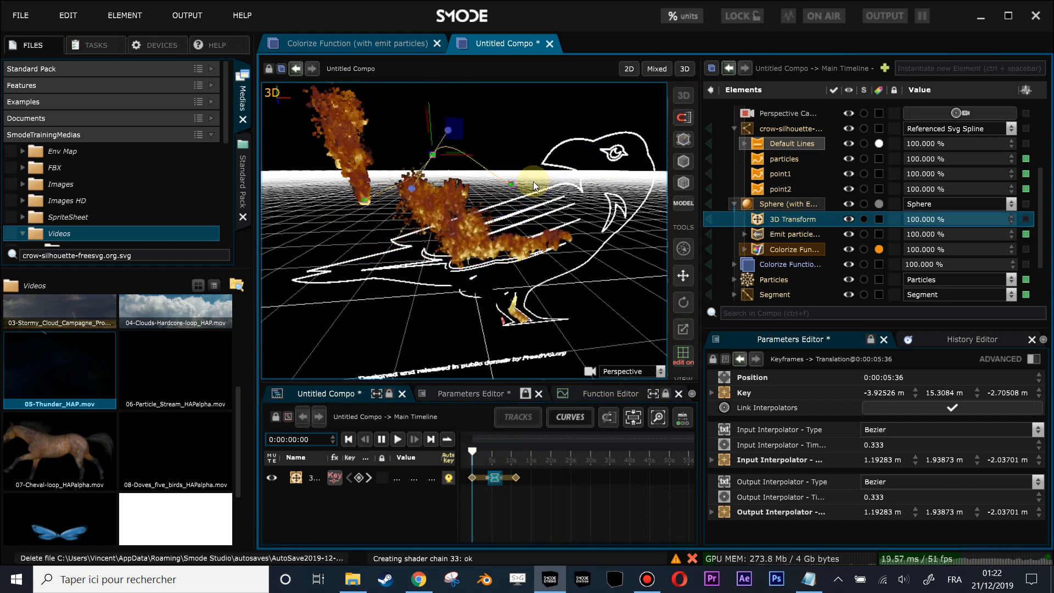